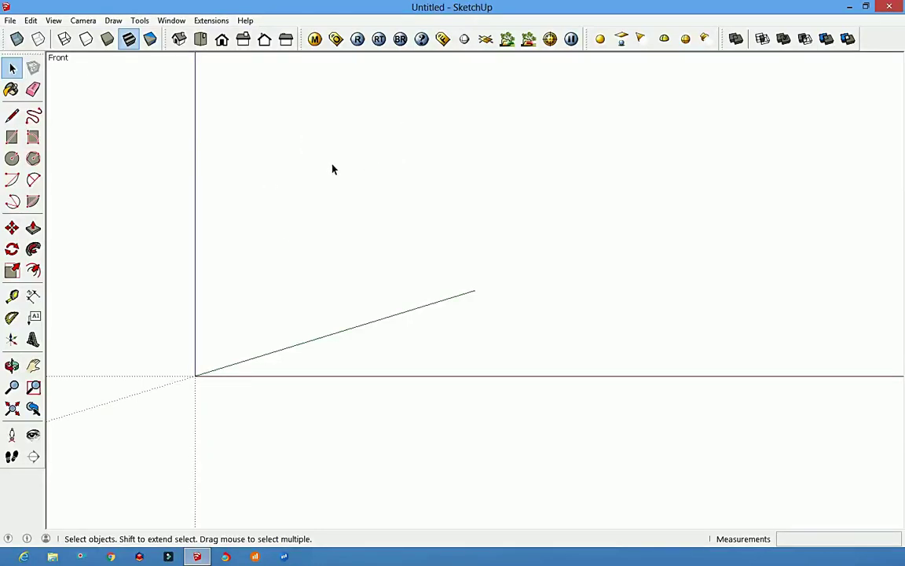
{"action": "left_click", "coordinate": [11, 20]}
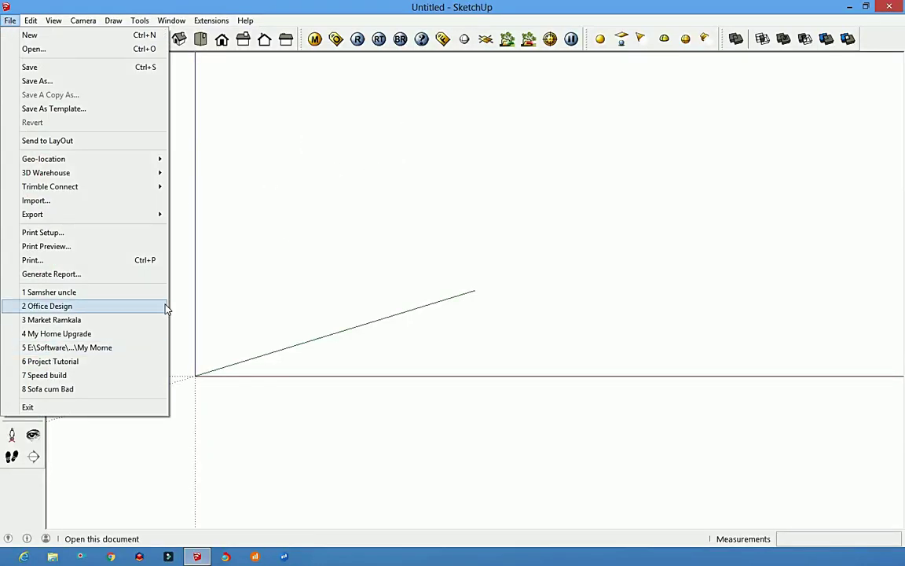
{"action": "left_click", "coordinate": [141, 273]}
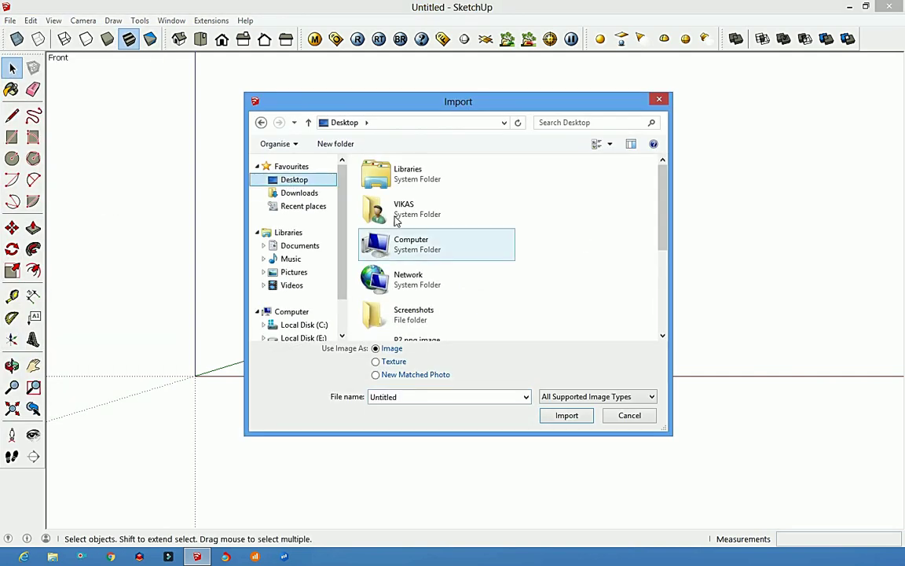
{"action": "scroll", "coordinate": [472, 259], "scroll_direction": "down", "scroll_amount": 5}
{"action": "left_click", "coordinate": [466, 259]}
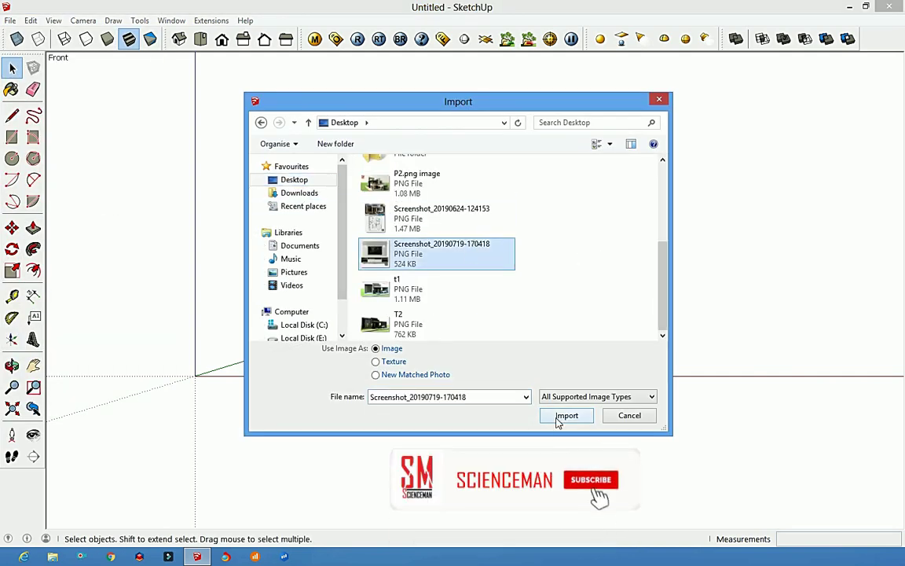
{"action": "left_click", "coordinate": [561, 416]}
{"action": "left_click", "coordinate": [195, 376]}
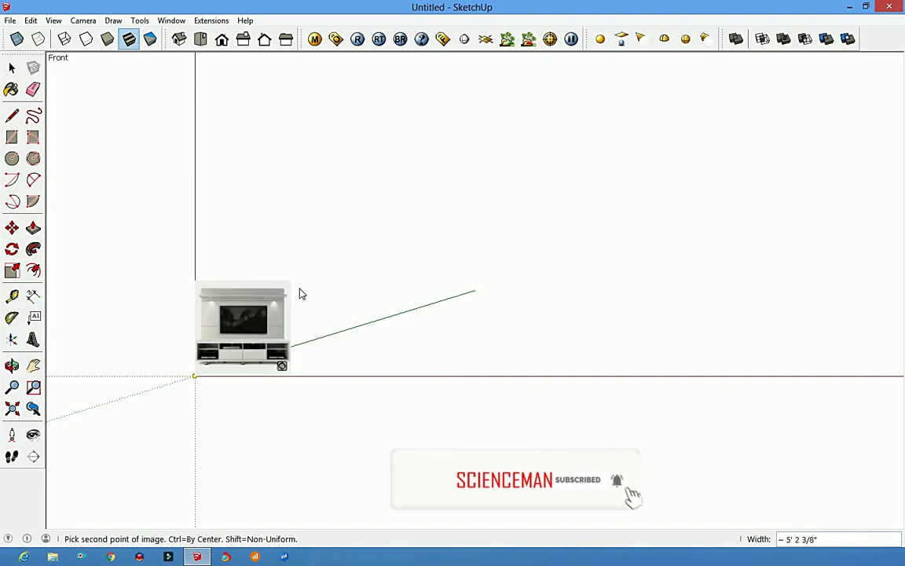
{"action": "left_click", "coordinate": [424, 227]}
Rescale the model so the drawer-bottom-to-cabinet-top distance measures 2'
{"action": "key", "text": "shift+z"}
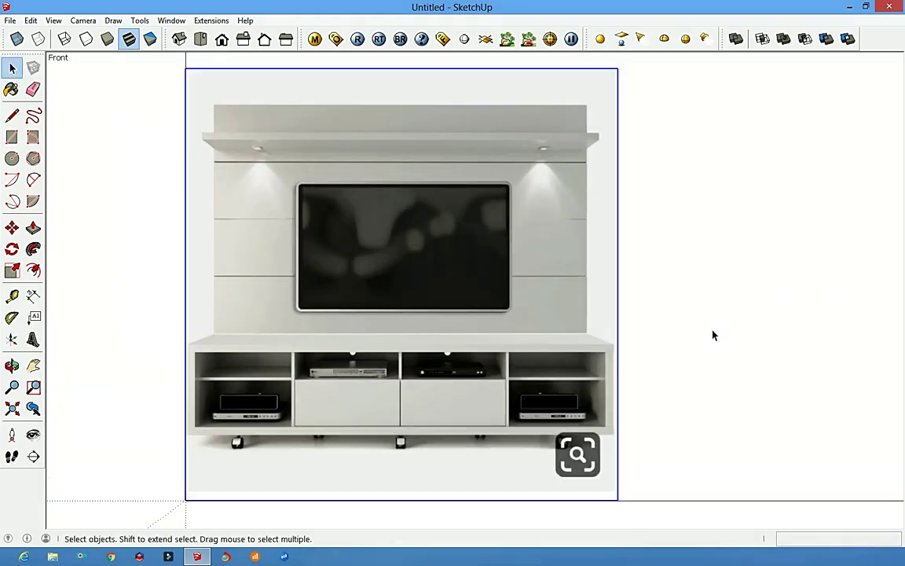
{"action": "scroll", "coordinate": [472, 349], "scroll_direction": "up", "scroll_amount": 2}
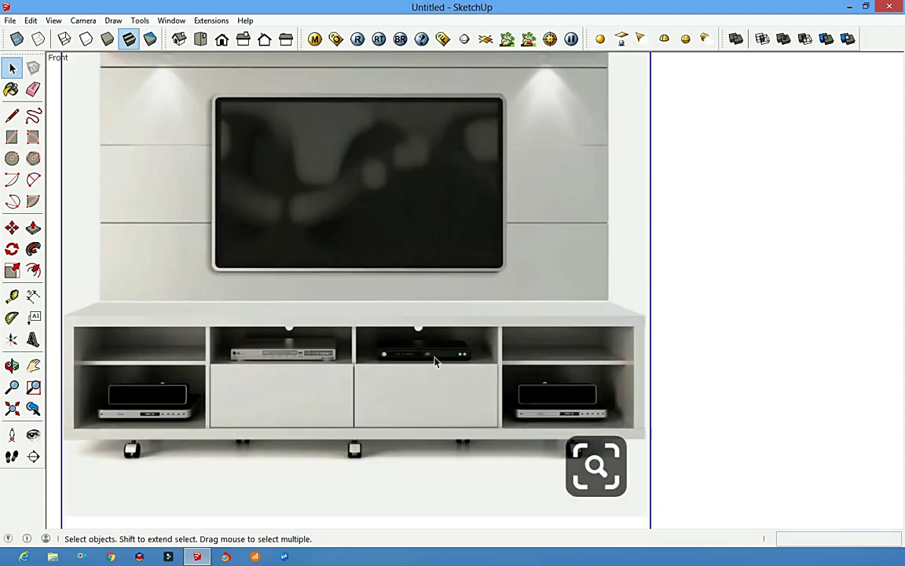
{"action": "scroll", "coordinate": [434, 360], "scroll_direction": "down", "scroll_amount": 1}
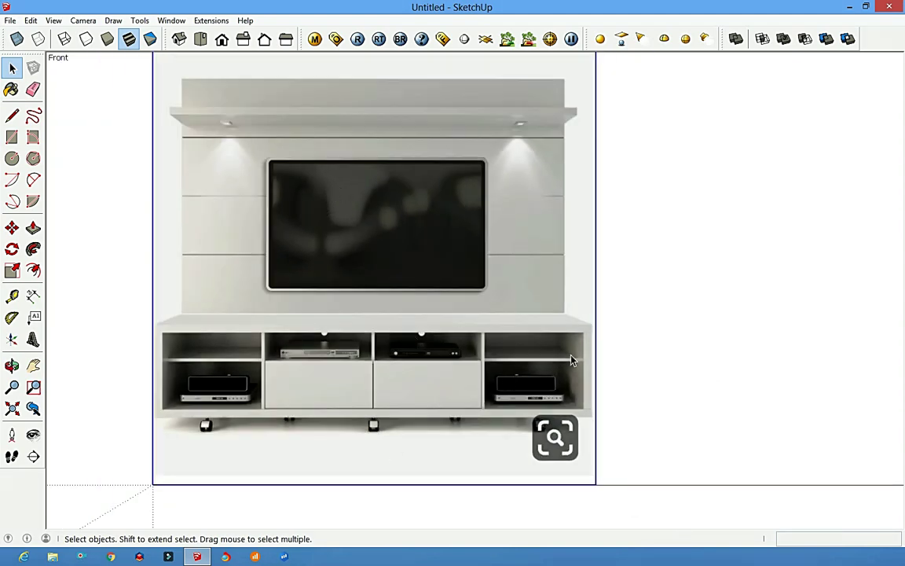
{"action": "scroll", "coordinate": [606, 291], "scroll_direction": "up", "scroll_amount": 1}
{"action": "scroll", "coordinate": [439, 261], "scroll_direction": "down", "scroll_amount": 4}
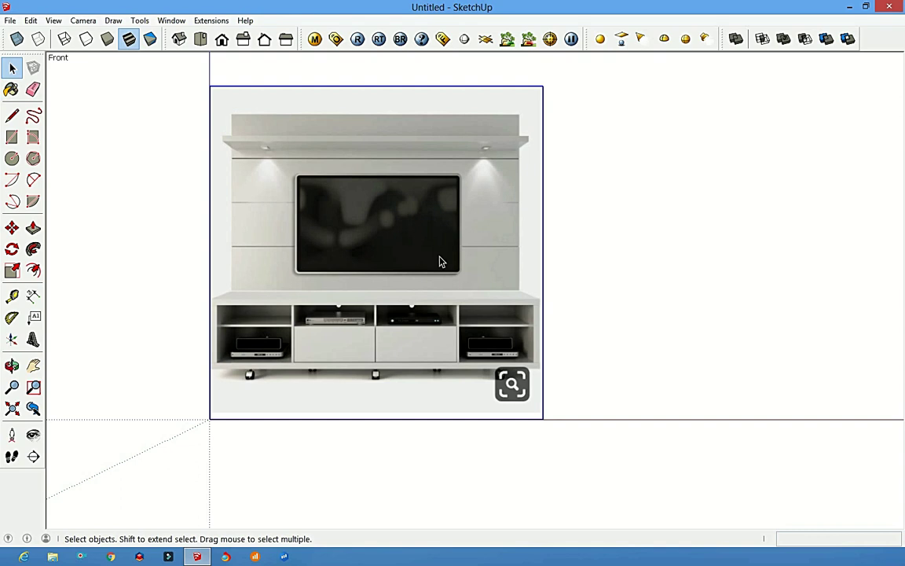
{"action": "scroll", "coordinate": [534, 244], "scroll_direction": "up", "scroll_amount": 1}
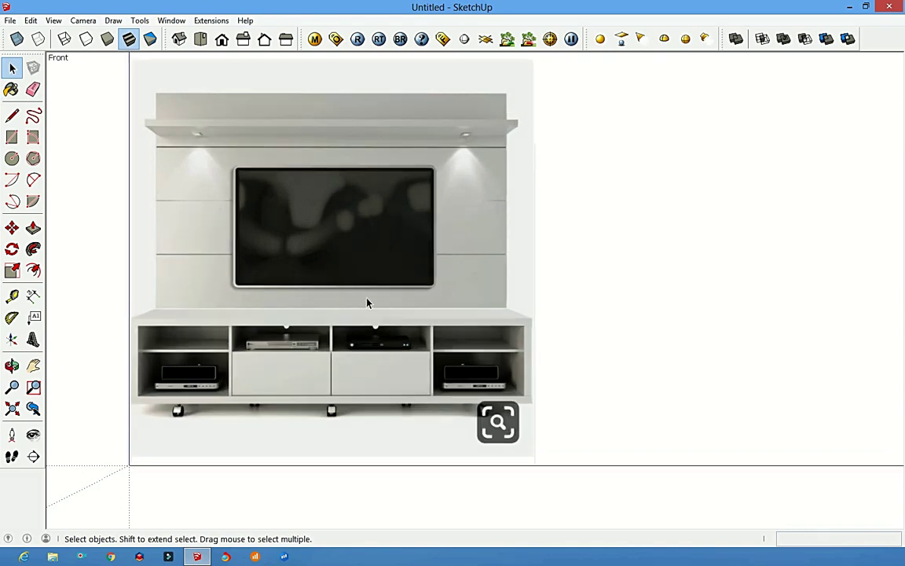
{"action": "left_click", "coordinate": [12, 295]}
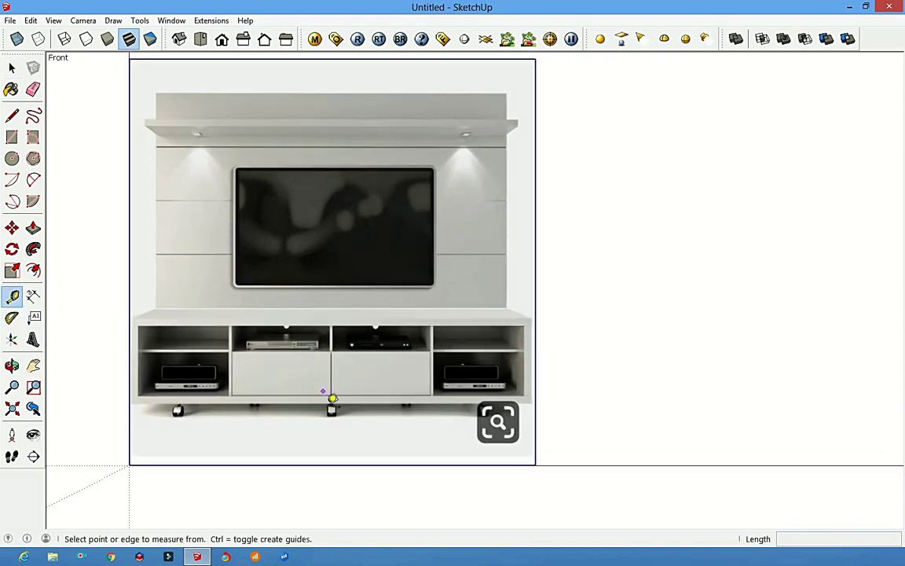
{"action": "scroll", "coordinate": [343, 378], "scroll_direction": "up", "scroll_amount": 1}
{"action": "scroll", "coordinate": [314, 314], "scroll_direction": "up", "scroll_amount": 2}
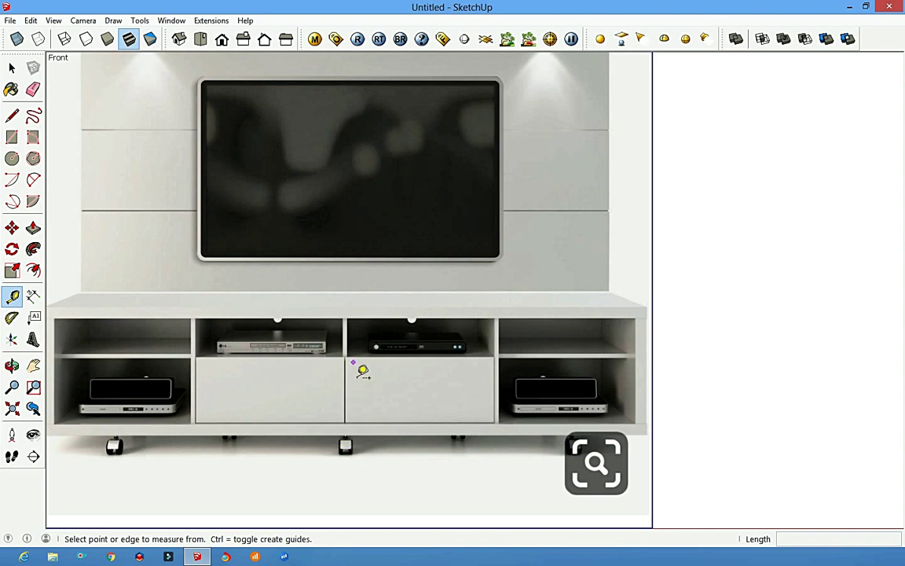
{"action": "left_click", "coordinate": [346, 437]}
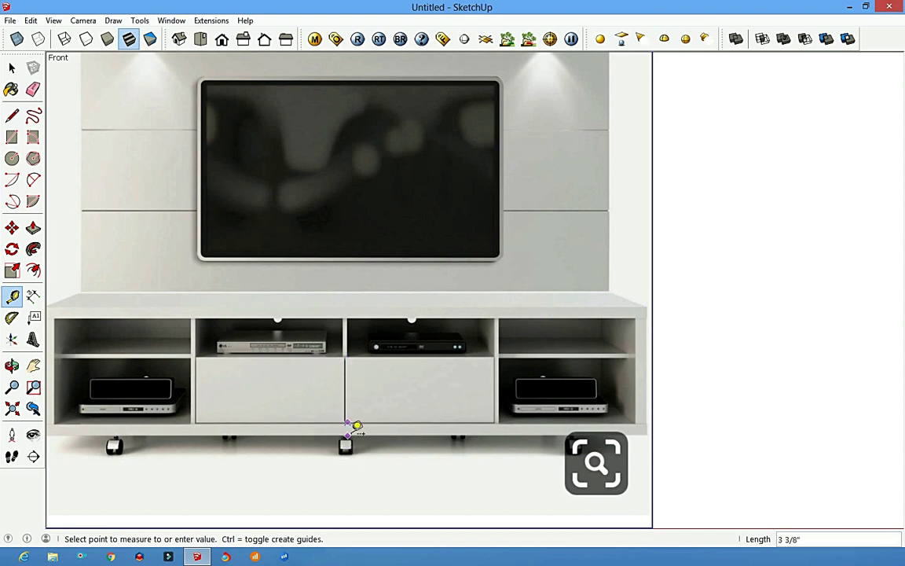
{"action": "left_click", "coordinate": [357, 316]}
{"action": "type", "text": "2'"}
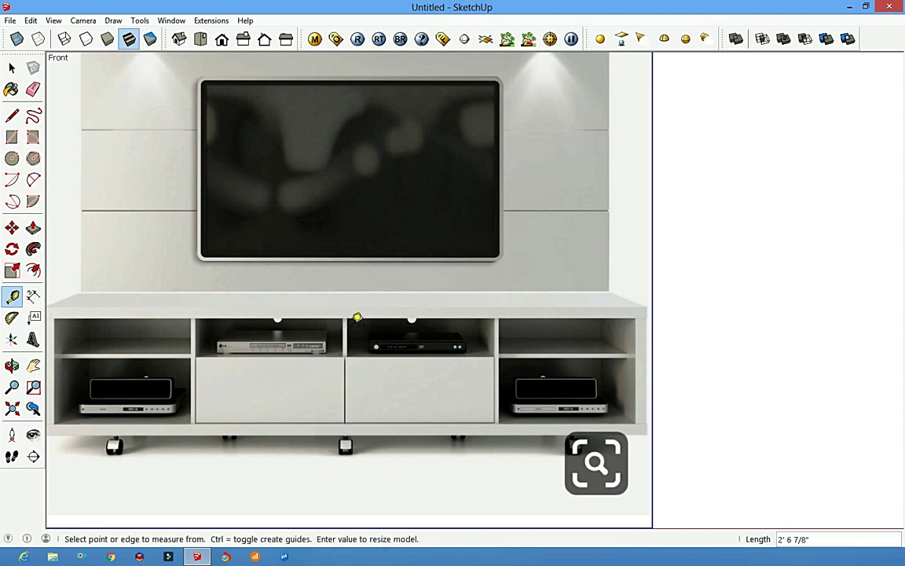
{"action": "key", "text": "Return"}
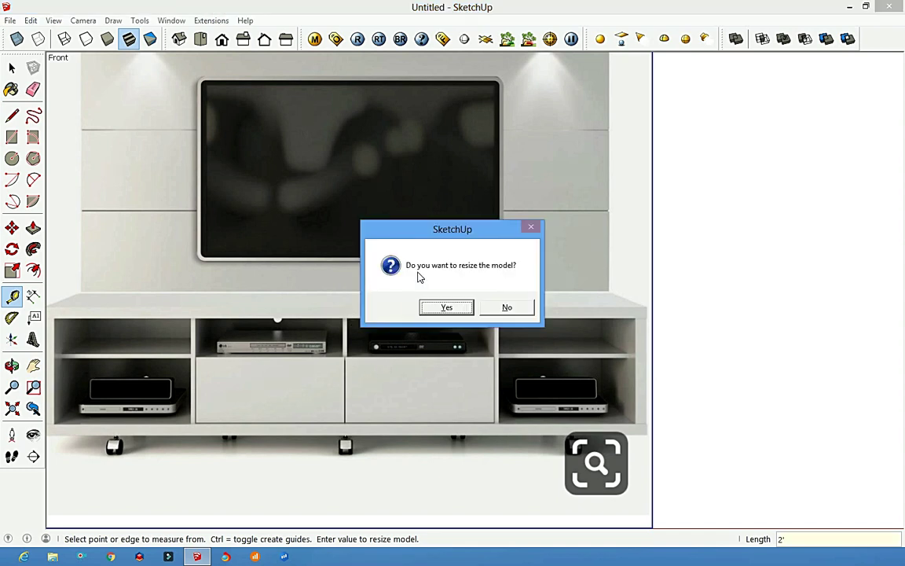
{"action": "left_click", "coordinate": [444, 307]}
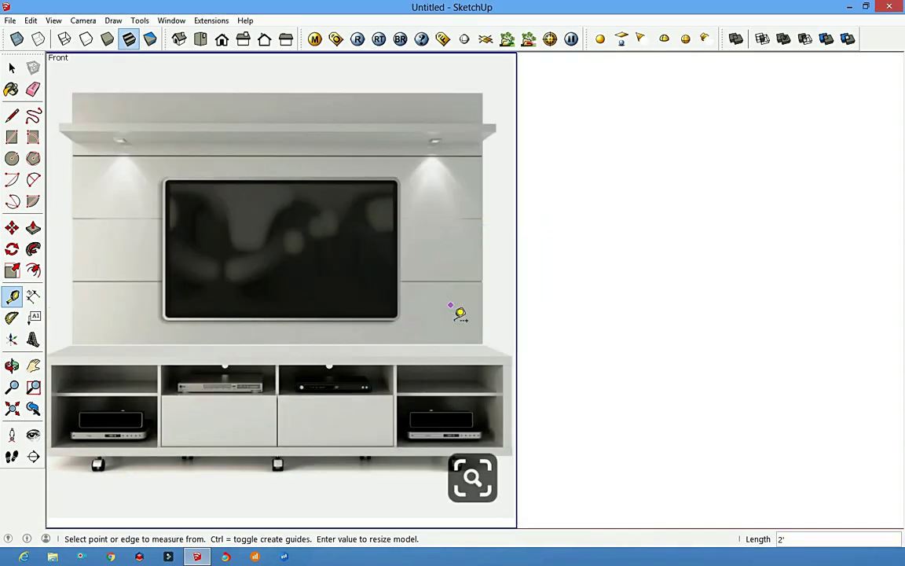
Measure the TV unit's overall width and full height with the Tape Measure
{"action": "left_click", "coordinate": [97, 354]}
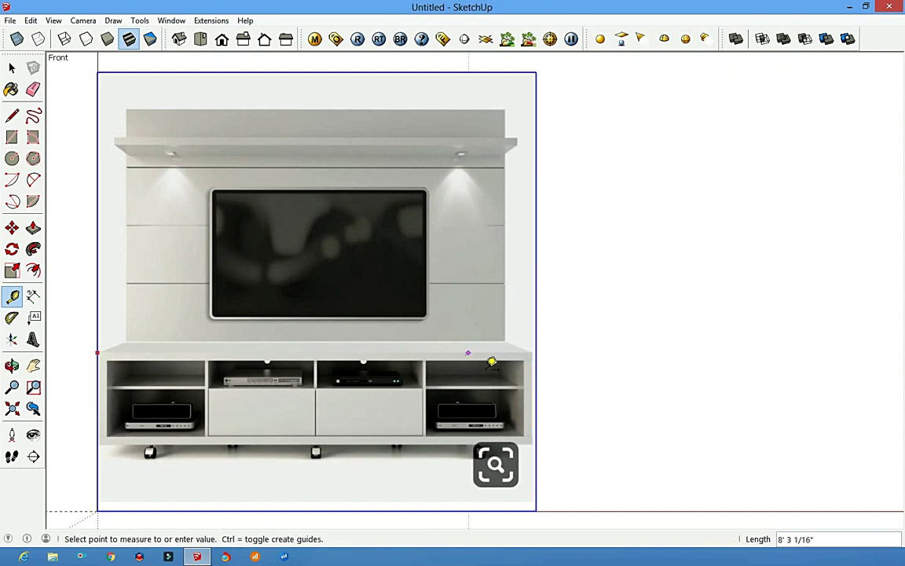
{"action": "scroll", "coordinate": [540, 364], "scroll_direction": "up", "scroll_amount": 1}
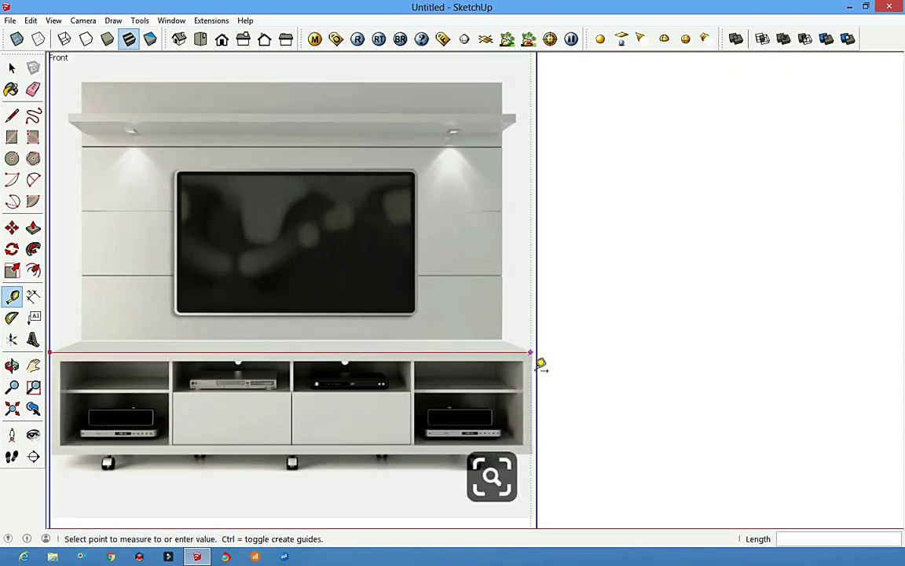
{"action": "left_click", "coordinate": [541, 363]}
{"action": "left_click", "coordinate": [542, 364]}
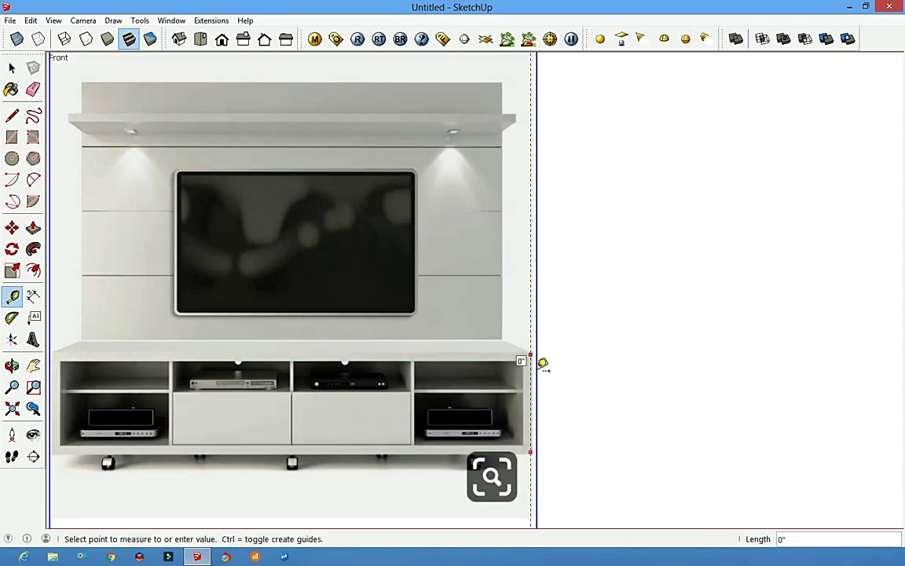
{"action": "left_click", "coordinate": [424, 454]}
{"action": "scroll", "coordinate": [424, 454], "scroll_direction": "down", "scroll_amount": 1}
{"action": "left_click", "coordinate": [345, 454]}
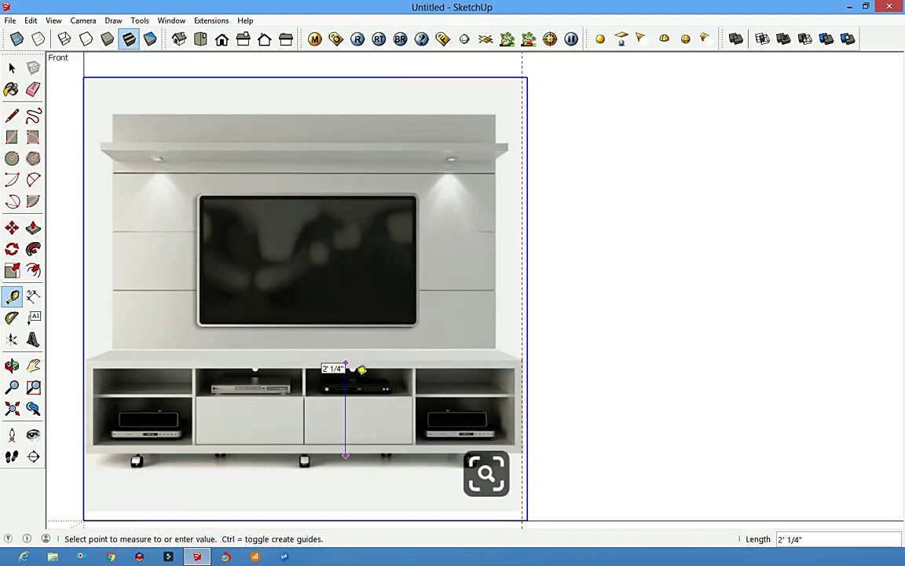
{"action": "left_click", "coordinate": [349, 365]}
{"action": "left_click", "coordinate": [327, 455]}
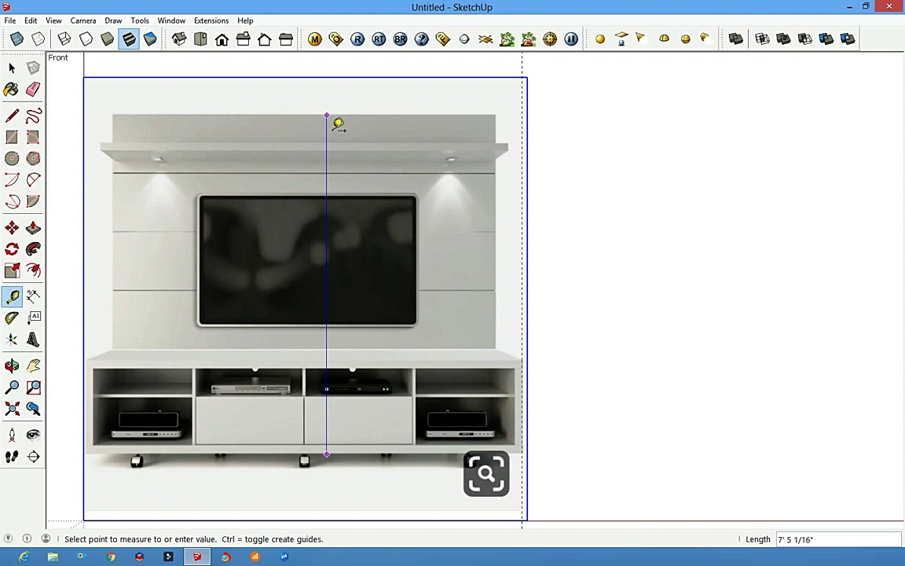
{"action": "left_click", "coordinate": [338, 124]}
{"action": "scroll", "coordinate": [537, 321], "scroll_direction": "down", "scroll_amount": 2}
{"action": "scroll", "coordinate": [534, 230], "scroll_direction": "up", "scroll_amount": 1}
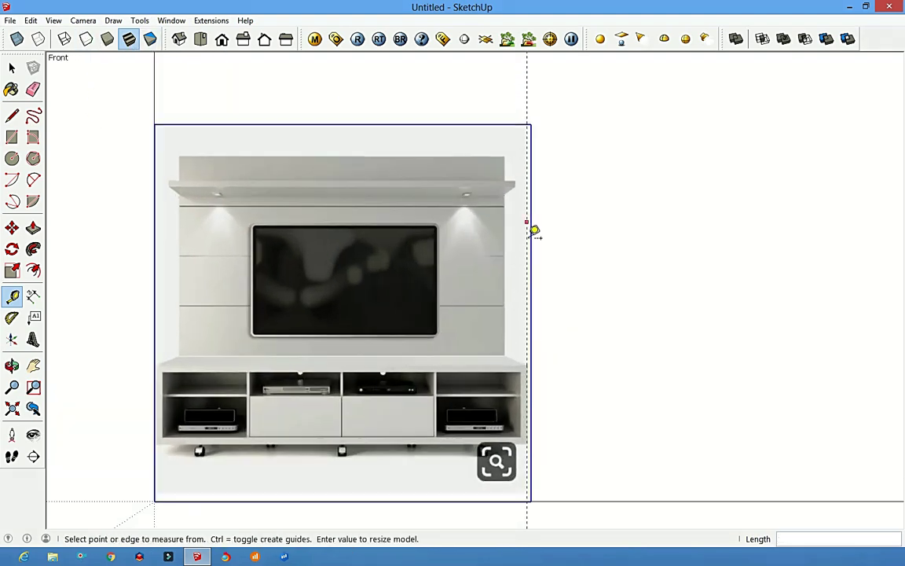
{"action": "scroll", "coordinate": [535, 230], "scroll_direction": "up", "scroll_amount": 1}
{"action": "key", "text": "space"}
Explode the reference picture into a plain face and group it
{"action": "key", "text": "e"}
{"action": "key", "text": "space"}
{"action": "scroll", "coordinate": [472, 165], "scroll_direction": "down", "scroll_amount": 1}
{"action": "right_click", "coordinate": [398, 187]}
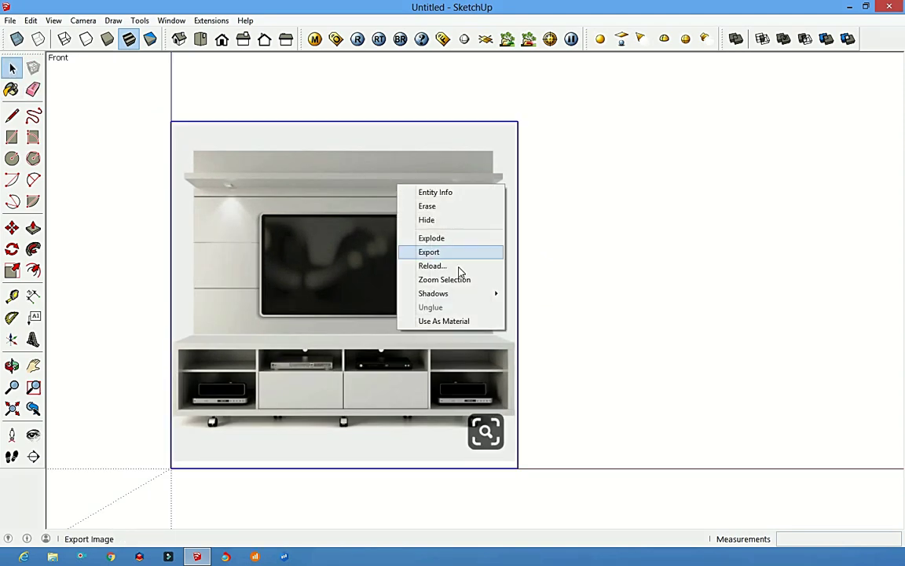
{"action": "left_click", "coordinate": [431, 237]}
{"action": "right_click", "coordinate": [371, 196]}
{"action": "right_click", "coordinate": [415, 167]}
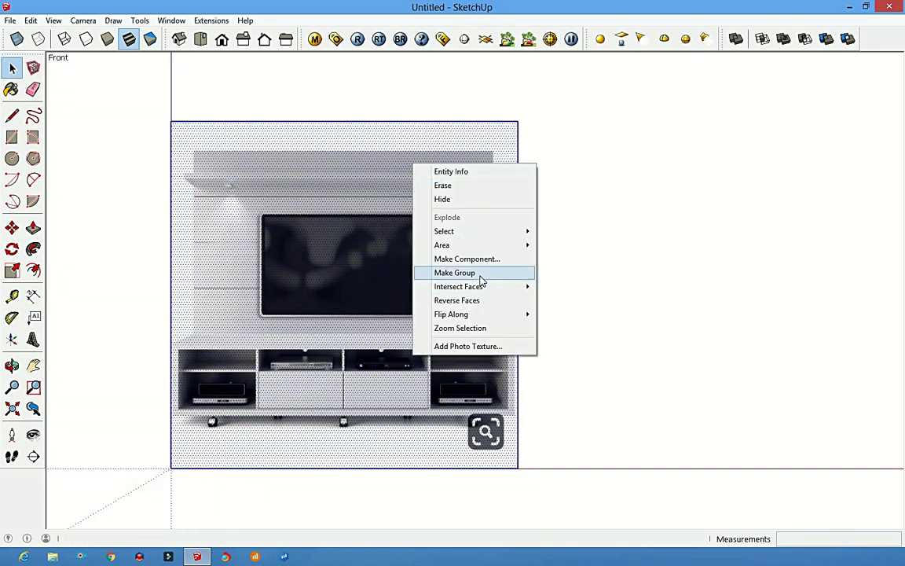
{"action": "left_click", "coordinate": [472, 272]}
{"action": "scroll", "coordinate": [477, 358], "scroll_direction": "up", "scroll_amount": 2}
Trace the lower cabinet with a rectangle and group it
{"action": "left_click", "coordinate": [14, 116]}
{"action": "key", "text": "space"}
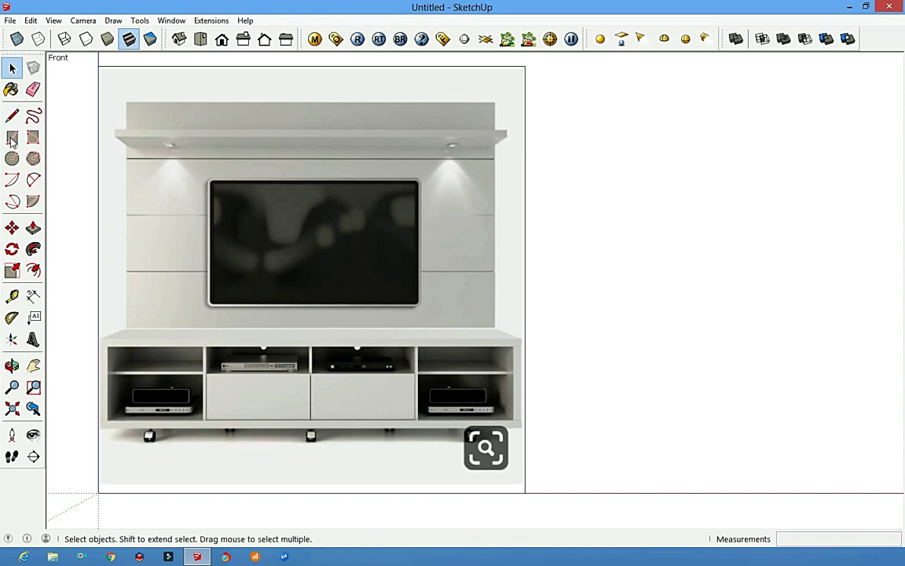
{"action": "key", "text": "r"}
{"action": "left_click", "coordinate": [102, 340]}
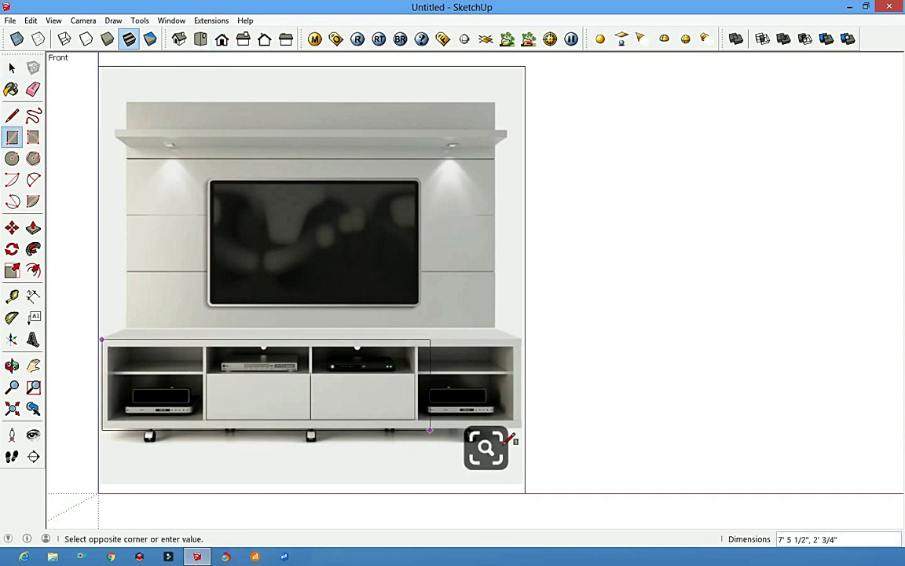
{"action": "left_click", "coordinate": [520, 427]}
{"action": "scroll", "coordinate": [186, 353], "scroll_direction": "down", "scroll_amount": 1}
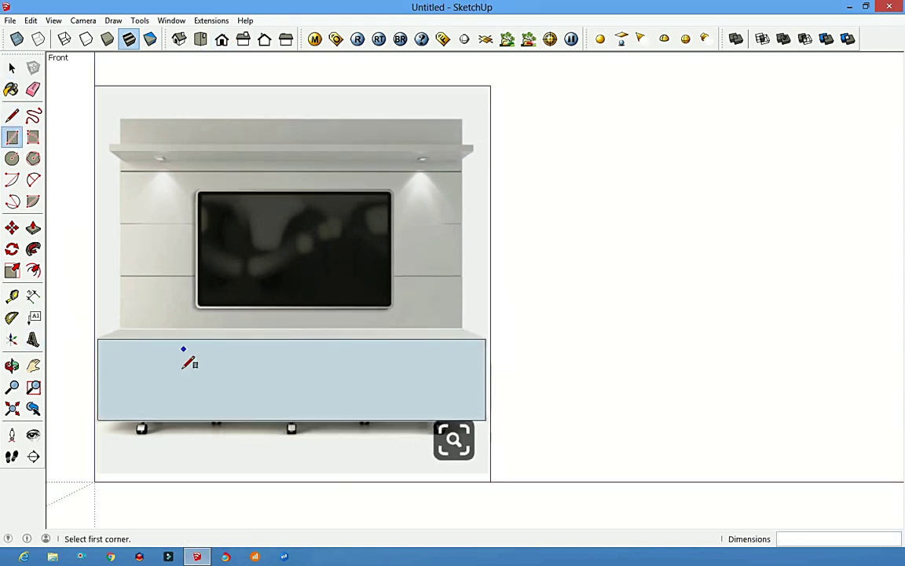
{"action": "key", "text": "space"}
{"action": "left_click", "coordinate": [224, 379]}
{"action": "right_click", "coordinate": [196, 350]}
{"action": "left_click", "coordinate": [295, 289]}
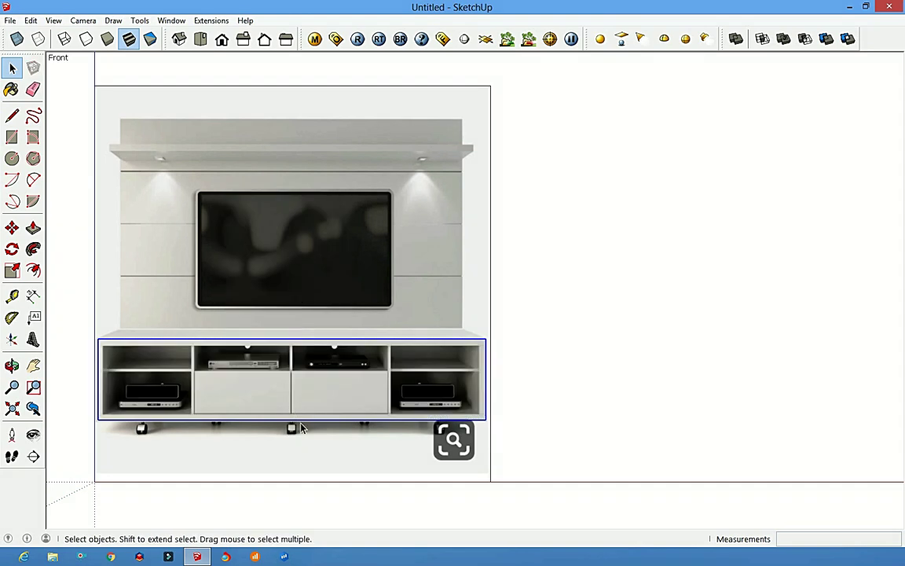
Offset the rectangle's outline inward to create an inset border
{"action": "key", "text": "m"}
{"action": "key", "text": "space"}
{"action": "scroll", "coordinate": [354, 400], "scroll_direction": "up", "scroll_amount": 1}
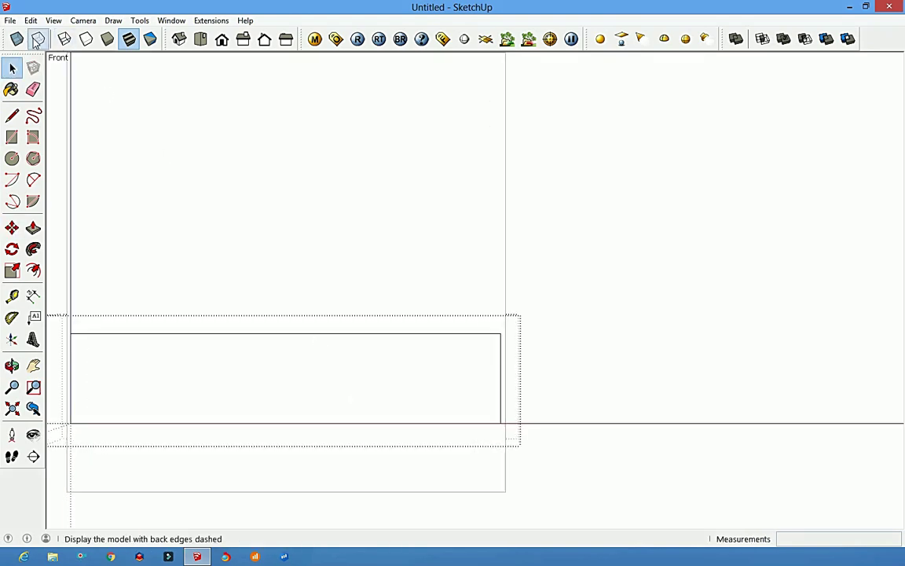
{"action": "scroll", "coordinate": [295, 316], "scroll_direction": "up", "scroll_amount": 2}
{"action": "scroll", "coordinate": [232, 328], "scroll_direction": "down", "scroll_amount": 2}
{"action": "key", "text": "f"}
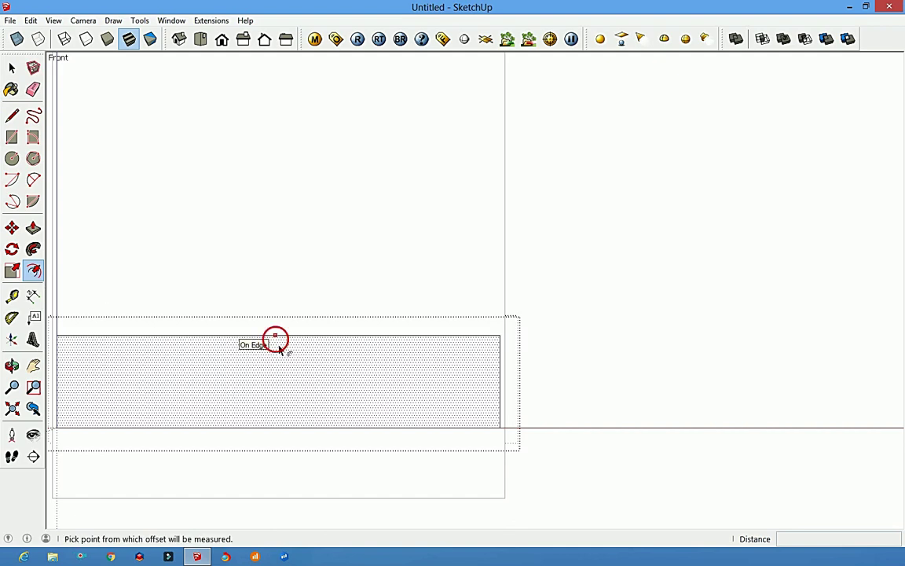
{"action": "left_click", "coordinate": [279, 348]}
{"action": "key", "text": "Return"}
{"action": "scroll", "coordinate": [279, 351], "scroll_direction": "down", "scroll_amount": 2}
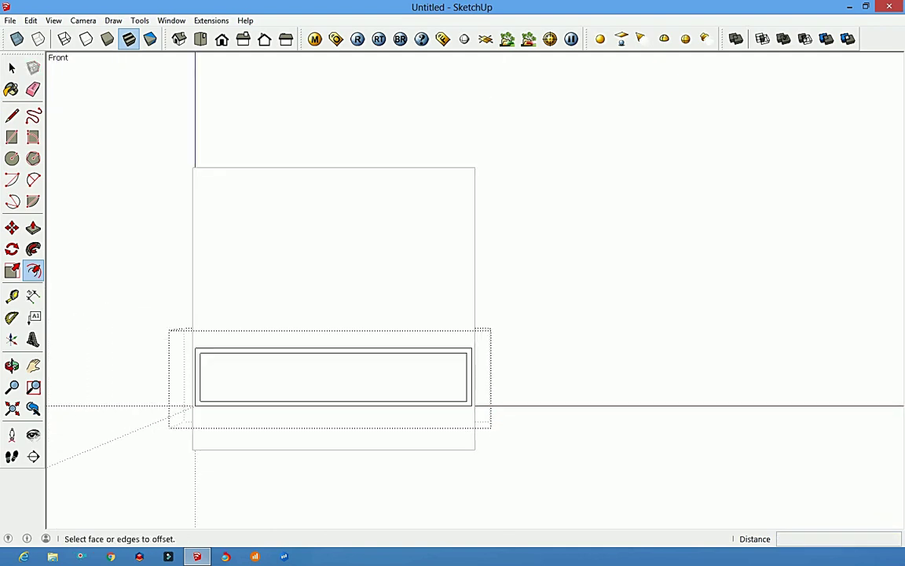
{"action": "key", "text": "space"}
{"action": "scroll", "coordinate": [363, 377], "scroll_direction": "up", "scroll_amount": 2}
Move the cabinet rectangle to the right of the reference photo
{"action": "scroll", "coordinate": [375, 378], "scroll_direction": "up", "scroll_amount": 2}
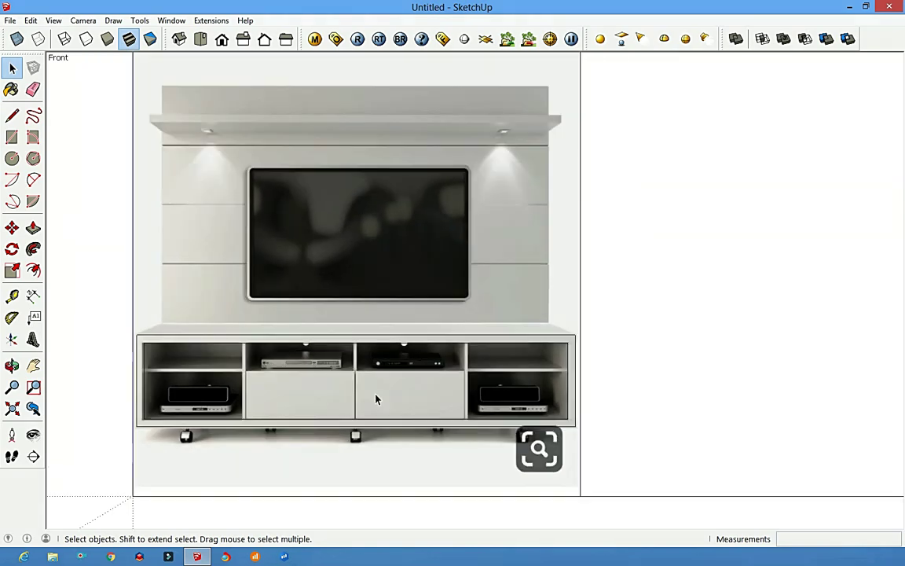
{"action": "scroll", "coordinate": [271, 366], "scroll_direction": "down", "scroll_amount": 2}
{"action": "left_click", "coordinate": [445, 363]}
{"action": "key", "text": "m"}
{"action": "left_click", "coordinate": [509, 426]}
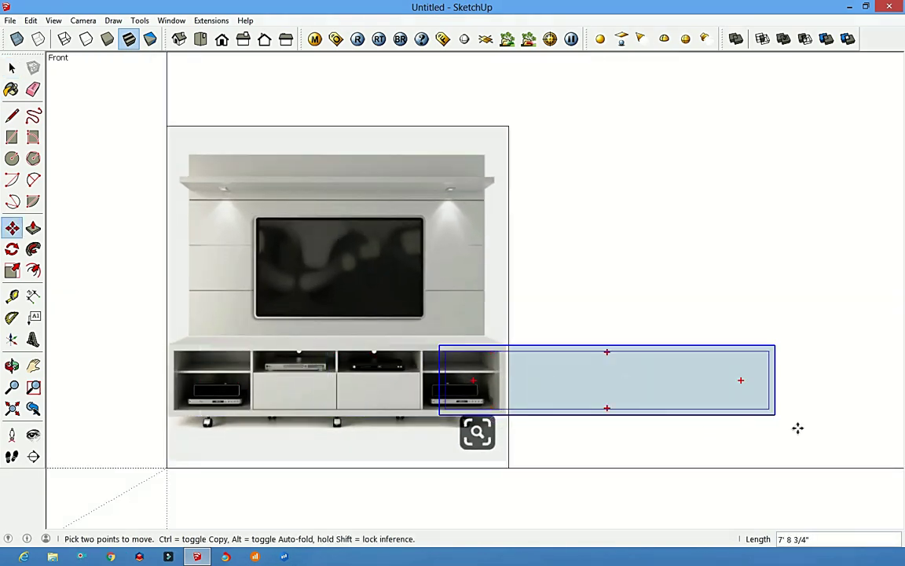
{"action": "scroll", "coordinate": [786, 430], "scroll_direction": "down", "scroll_amount": 2}
{"action": "left_click", "coordinate": [742, 423]}
{"action": "scroll", "coordinate": [695, 432], "scroll_direction": "down", "scroll_amount": 1}
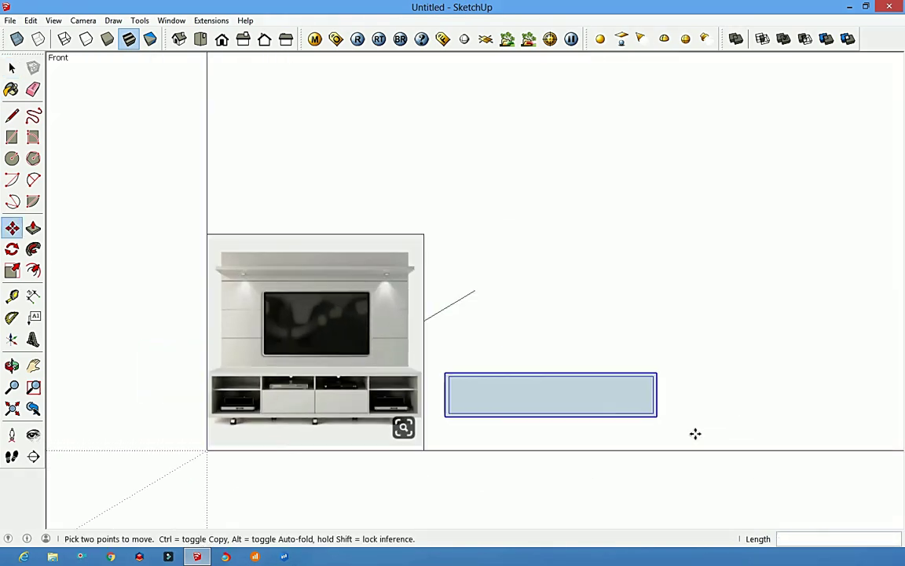
{"action": "scroll", "coordinate": [450, 424], "scroll_direction": "up", "scroll_amount": 2}
Inside the rectangle's group, pull the face out into a 1' 6" deep box
{"action": "mouse_move", "coordinate": [369, 414]}
{"action": "middle_mouse_down"}
{"action": "mouse_move", "coordinate": [427, 431]}
{"action": "mouse_move", "coordinate": [374, 513]}
{"action": "mouse_move", "coordinate": [387, 481]}
{"action": "middle_mouse_up"}
{"action": "key", "text": "p"}
{"action": "key", "text": "space"}
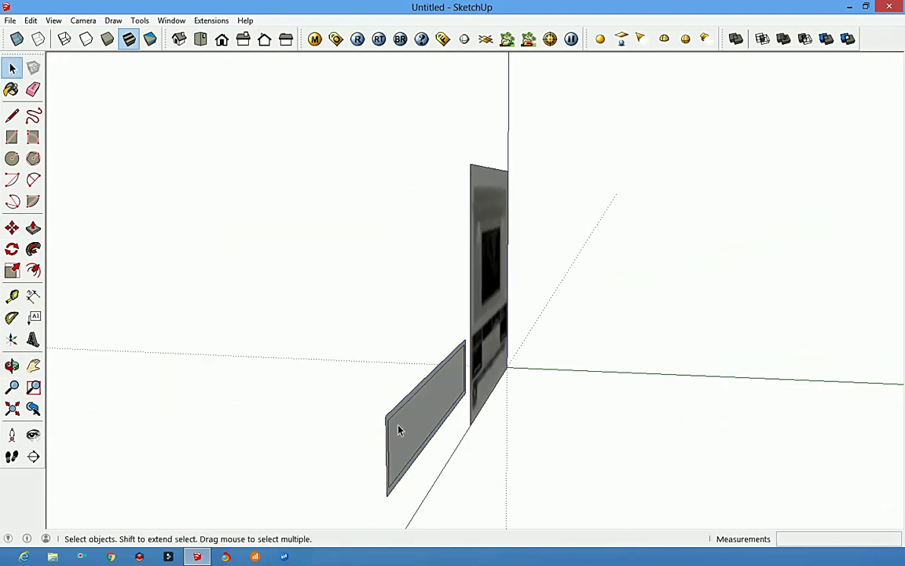
{"action": "double_click", "coordinate": [400, 428]}
{"action": "key", "text": "p"}
{"action": "left_click", "coordinate": [406, 414]}
{"action": "left_click", "coordinate": [424, 402]}
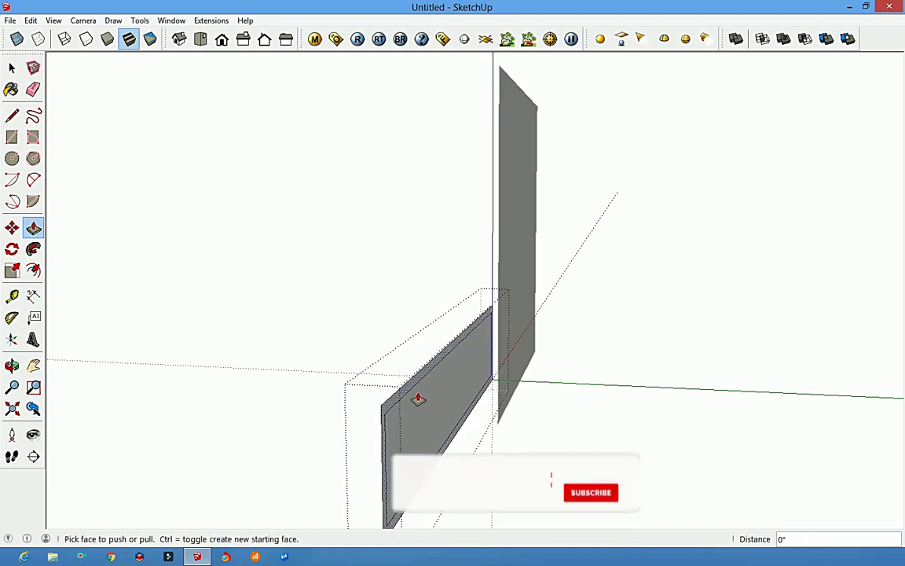
{"action": "left_click", "coordinate": [417, 398]}
{"action": "scroll", "coordinate": [463, 399], "scroll_direction": "down", "scroll_amount": 2}
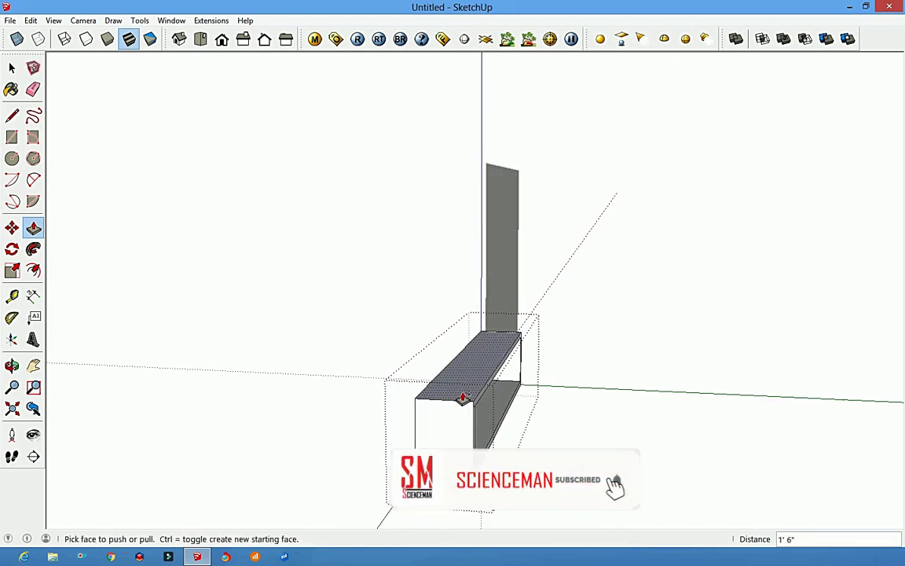
{"action": "scroll", "coordinate": [462, 409], "scroll_direction": "up", "scroll_amount": 5}
{"action": "left_click", "coordinate": [578, 245]}
{"action": "scroll", "coordinate": [608, 299], "scroll_direction": "down", "scroll_amount": 1}
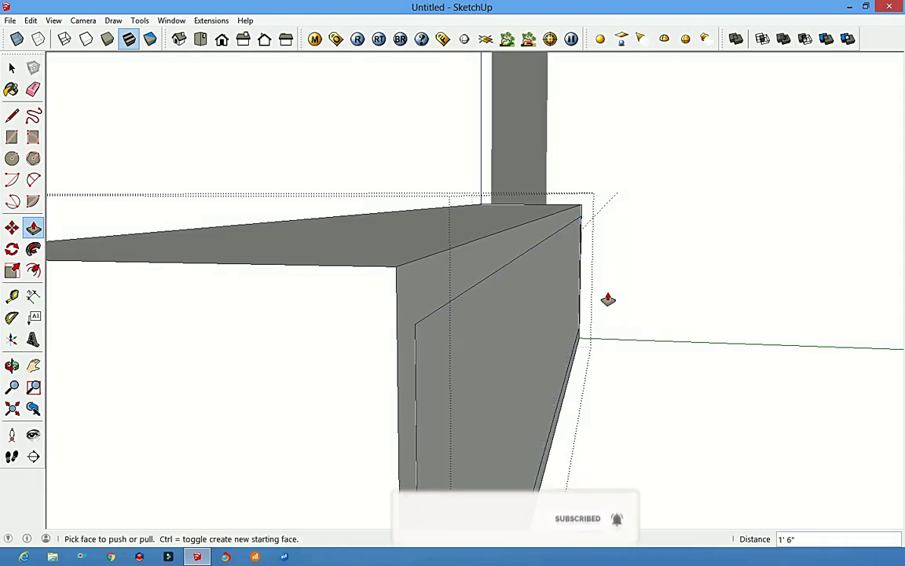
{"action": "scroll", "coordinate": [608, 299], "scroll_direction": "down", "scroll_amount": 3}
{"action": "middle_click_drag", "start_coordinate": [337, 384], "coordinate": [614, 395]}
{"action": "left_click_drag", "start_coordinate": [614, 395], "coordinate": [397, 310]}
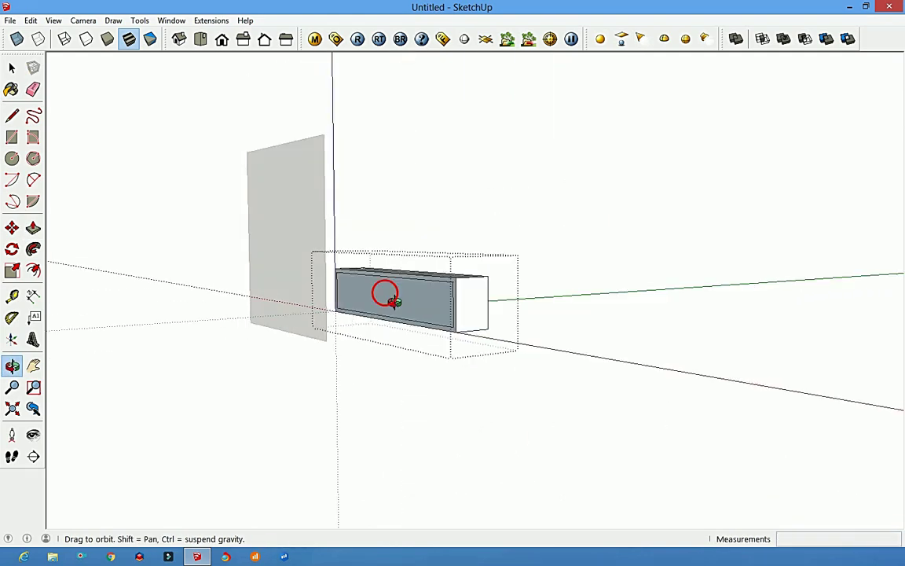
{"action": "key", "text": "f"}
{"action": "scroll", "coordinate": [499, 298], "scroll_direction": "down", "scroll_amount": 1}
{"action": "key", "text": "space"}
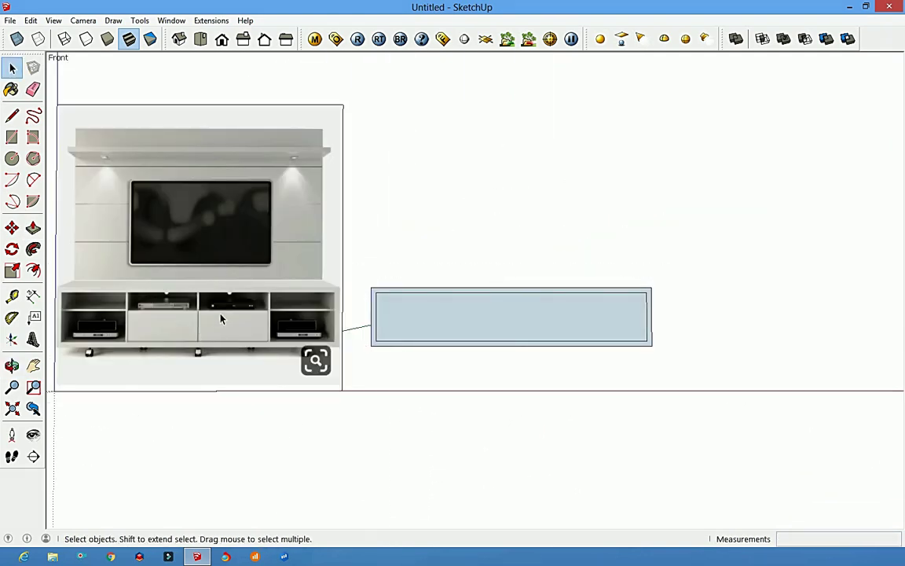
Recess the box's front face by 2"
{"action": "mouse_move", "coordinate": [703, 301]}
{"action": "middle_mouse_down"}
{"action": "mouse_move", "coordinate": [523, 365]}
{"action": "mouse_move", "coordinate": [636, 343]}
{"action": "mouse_move", "coordinate": [365, 384]}
{"action": "middle_mouse_up"}
{"action": "key", "text": "p"}
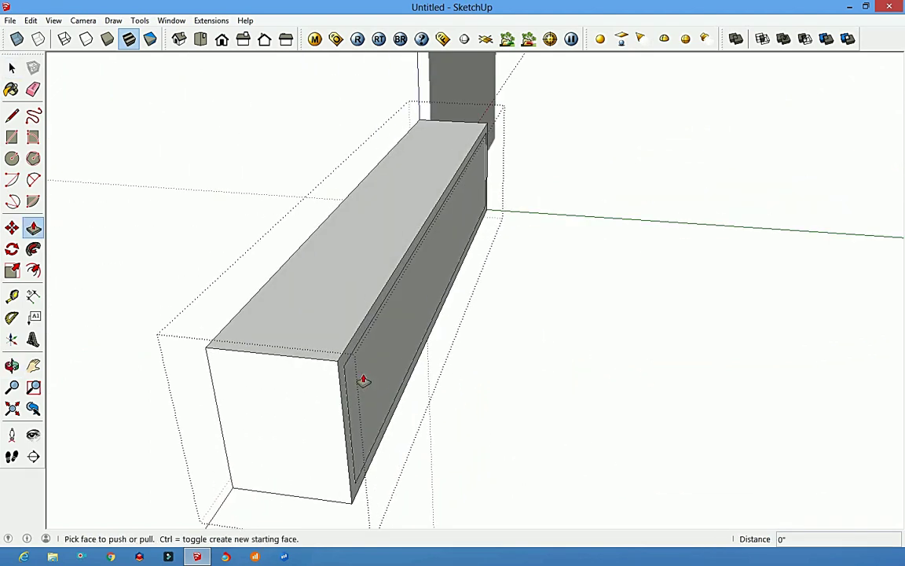
{"action": "left_click", "coordinate": [359, 363]}
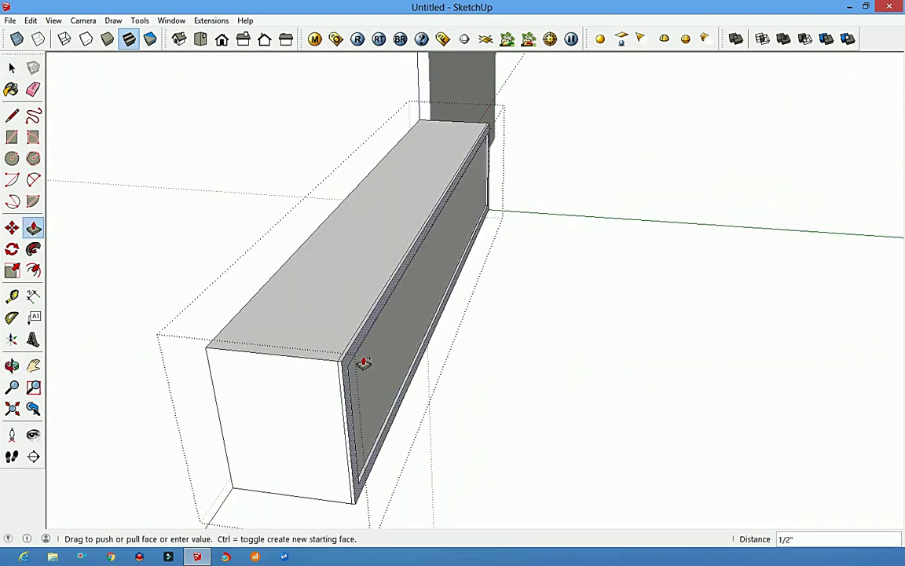
{"action": "type", "text": "\""}
{"action": "key", "text": "Return"}
{"action": "key", "text": "e"}
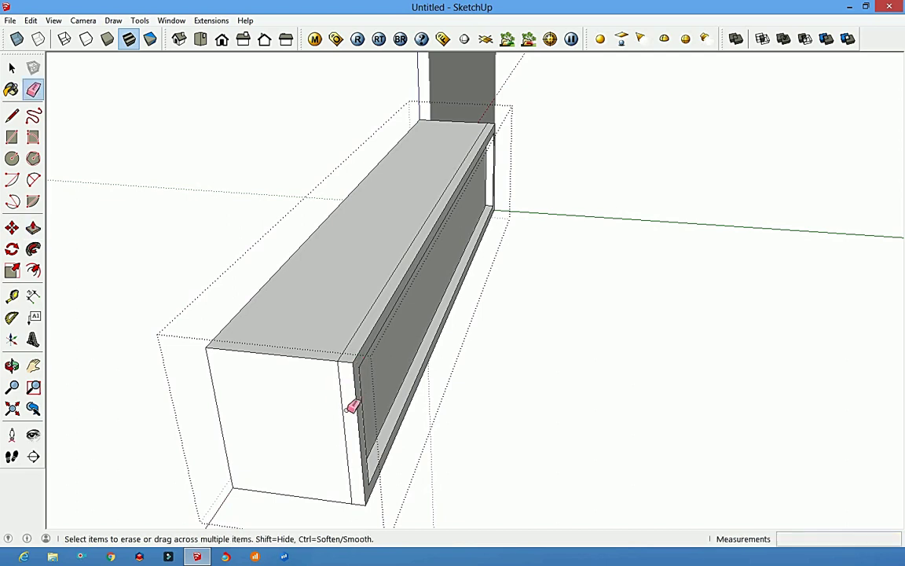
{"action": "middle_click_drag", "start_coordinate": [351, 403], "coordinate": [434, 275]}
{"action": "key", "text": "o"}
{"action": "mouse_move", "coordinate": [529, 192]}
{"action": "left_mouse_down"}
{"action": "mouse_move", "coordinate": [532, 234]}
{"action": "mouse_move", "coordinate": [436, 397]}
{"action": "mouse_move", "coordinate": [452, 339]}
{"action": "left_mouse_up"}
Push the recessed front panel in 2" and erase the leftover edges
{"action": "key", "text": "p"}
{"action": "left_click", "coordinate": [444, 289]}
{"action": "scroll", "coordinate": [440, 334], "scroll_direction": "up", "scroll_amount": 3}
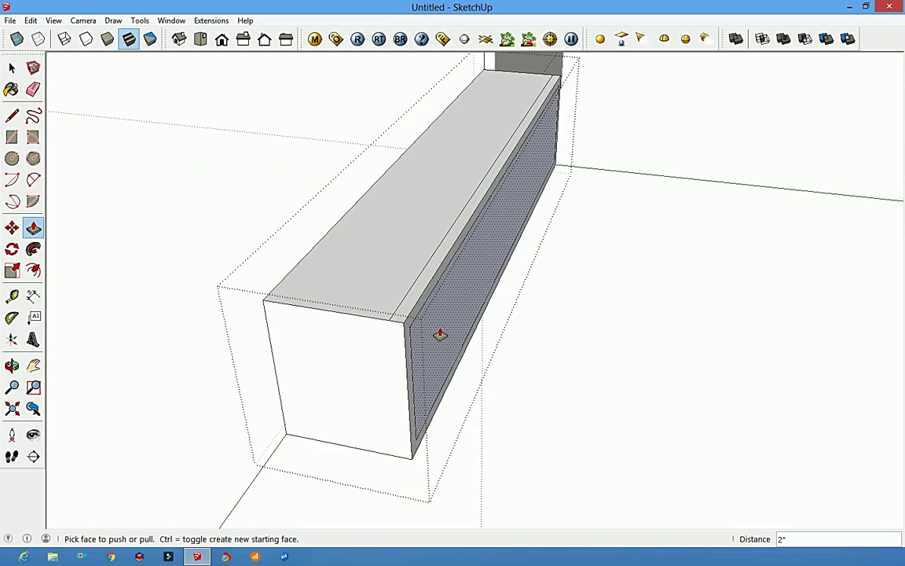
{"action": "key", "text": "e"}
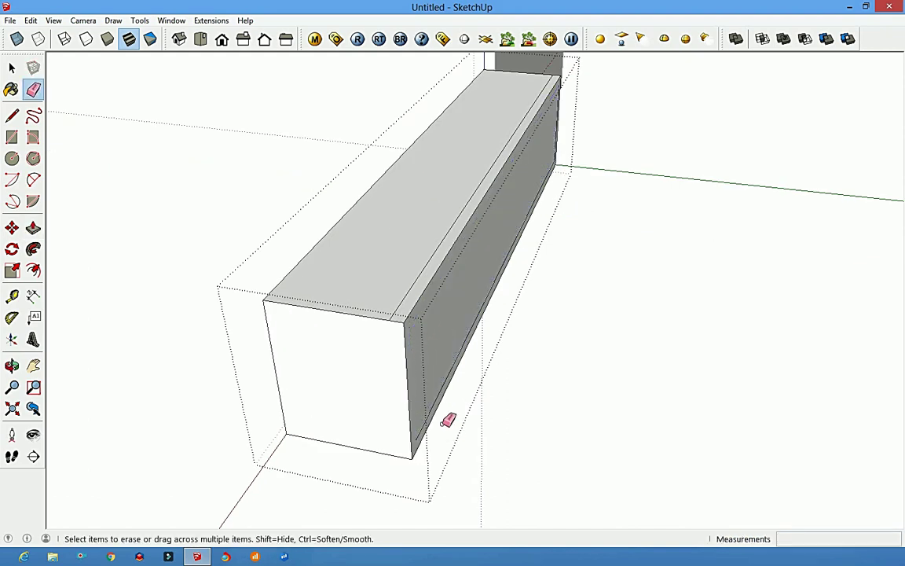
{"action": "scroll", "coordinate": [448, 420], "scroll_direction": "down", "scroll_amount": 2}
{"action": "scroll", "coordinate": [487, 188], "scroll_direction": "up", "scroll_amount": 5}
{"action": "scroll", "coordinate": [321, 338], "scroll_direction": "down", "scroll_amount": 1}
{"action": "mouse_move", "coordinate": [320, 338]}
{"action": "middle_mouse_down"}
{"action": "mouse_move", "coordinate": [412, 364]}
{"action": "mouse_move", "coordinate": [643, 383]}
{"action": "mouse_move", "coordinate": [565, 351]}
{"action": "mouse_move", "coordinate": [604, 344]}
{"action": "middle_mouse_up"}
Pull the thin back strip up into a tall panel roughly matching the reference unit's height
{"action": "key", "text": "p"}
{"action": "left_click", "coordinate": [605, 344]}
{"action": "type", "text": "5.6'"}
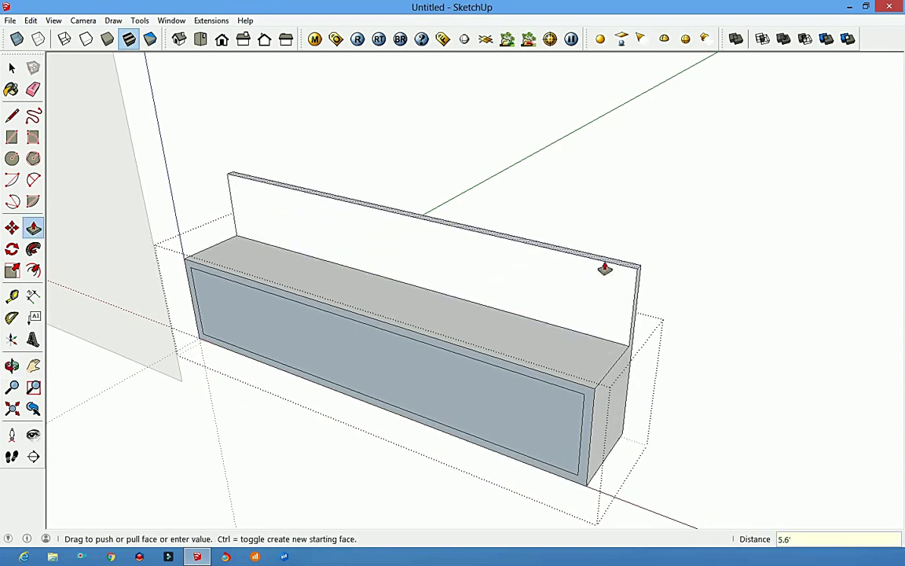
{"action": "key", "text": "Return"}
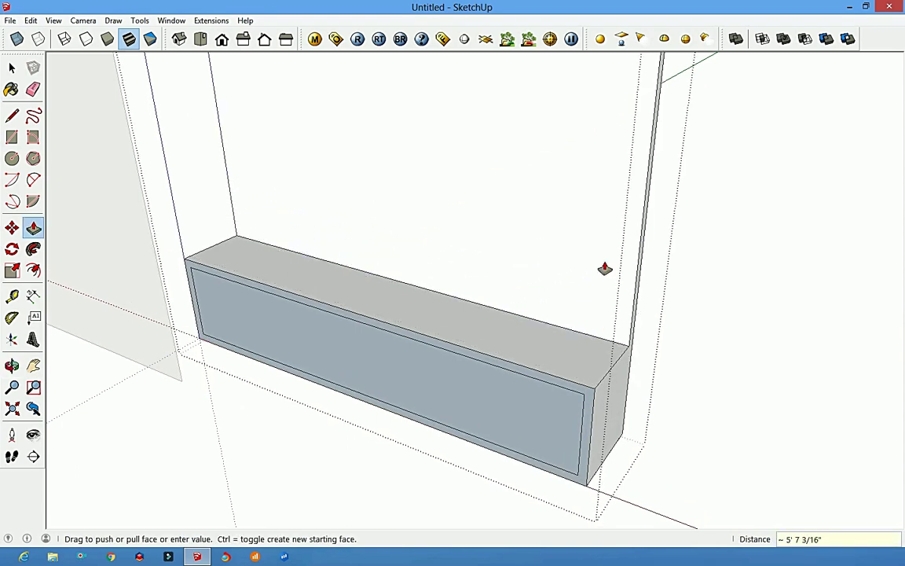
{"action": "scroll", "coordinate": [435, 449], "scroll_direction": "down", "scroll_amount": 3}
{"action": "middle_click_drag", "start_coordinate": [435, 448], "coordinate": [608, 340]}
{"action": "key", "text": "space"}
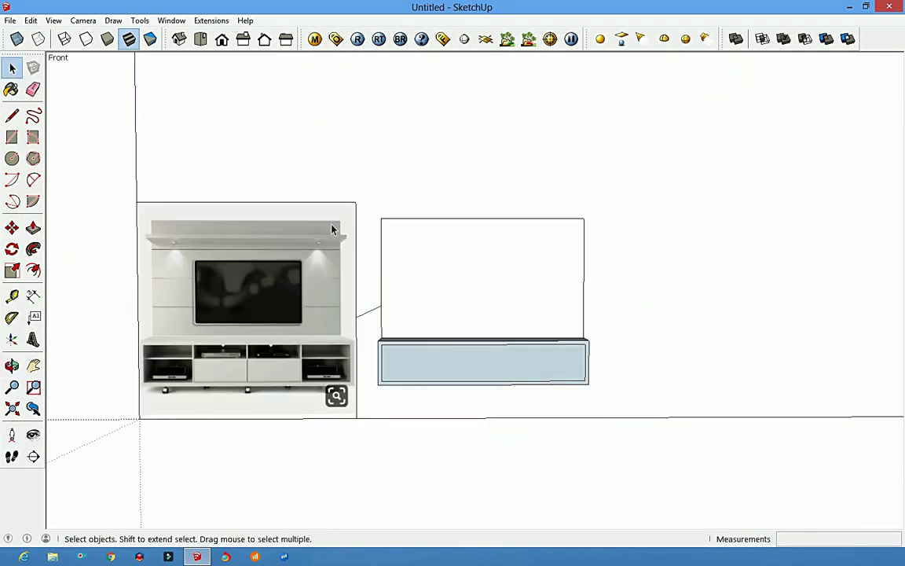
{"action": "scroll", "coordinate": [301, 207], "scroll_direction": "up", "scroll_amount": 1}
{"action": "scroll", "coordinate": [343, 209], "scroll_direction": "up", "scroll_amount": 1}
{"action": "key", "text": "o"}
{"action": "left_click_drag", "start_coordinate": [131, 234], "coordinate": [454, 275]}
{"action": "scroll", "coordinate": [509, 182], "scroll_direction": "up", "scroll_amount": 2}
{"action": "scroll", "coordinate": [81, 176], "scroll_direction": "down", "scroll_amount": 2}
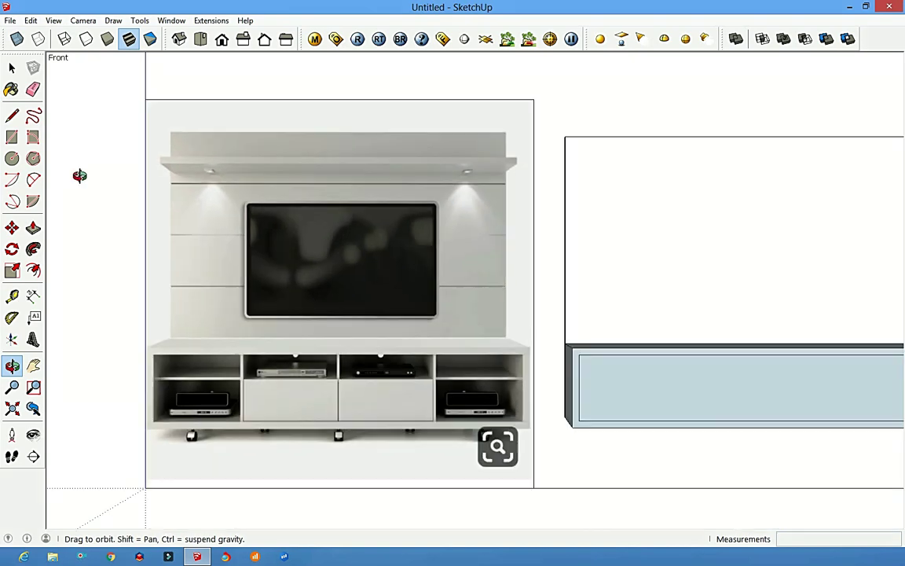
{"action": "scroll", "coordinate": [81, 176], "scroll_direction": "down", "scroll_amount": 1}
{"action": "mouse_move", "coordinate": [730, 249]}
{"action": "left_mouse_down"}
{"action": "mouse_move", "coordinate": [617, 294]}
{"action": "mouse_move", "coordinate": [766, 246]}
{"action": "left_mouse_up"}
{"action": "key", "text": "space"}
{"action": "scroll", "coordinate": [663, 207], "scroll_direction": "up", "scroll_amount": 2}
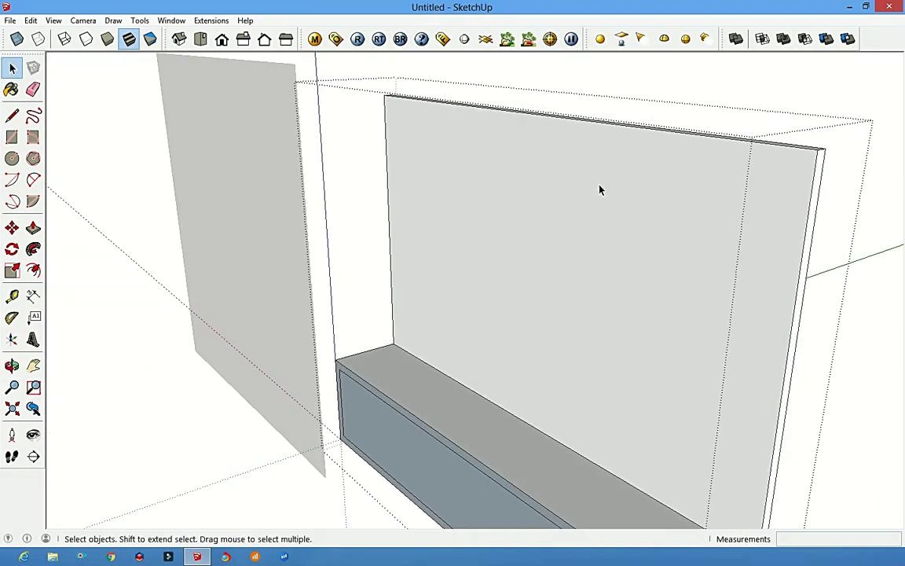
Place Tape Measure guides 6" below the top edge, 2 1/16" lower, and 12" from the right
{"action": "key", "text": "t"}
{"action": "left_click", "coordinate": [610, 123]}
{"action": "key", "text": "Return"}
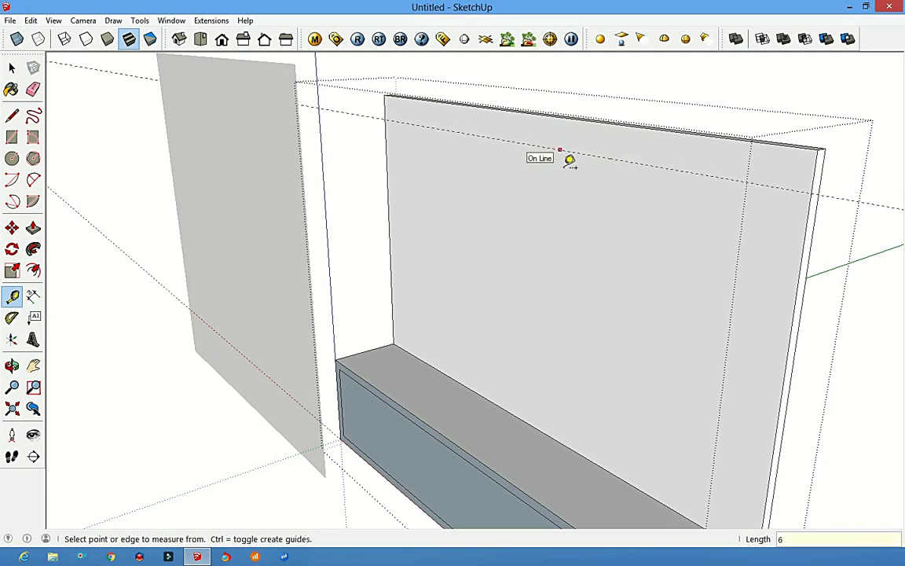
{"action": "left_click", "coordinate": [560, 150]}
{"action": "left_click", "coordinate": [568, 169]}
{"action": "left_click", "coordinate": [786, 273]}
{"action": "type", "text": "12"}
{"action": "key", "text": "Return"}
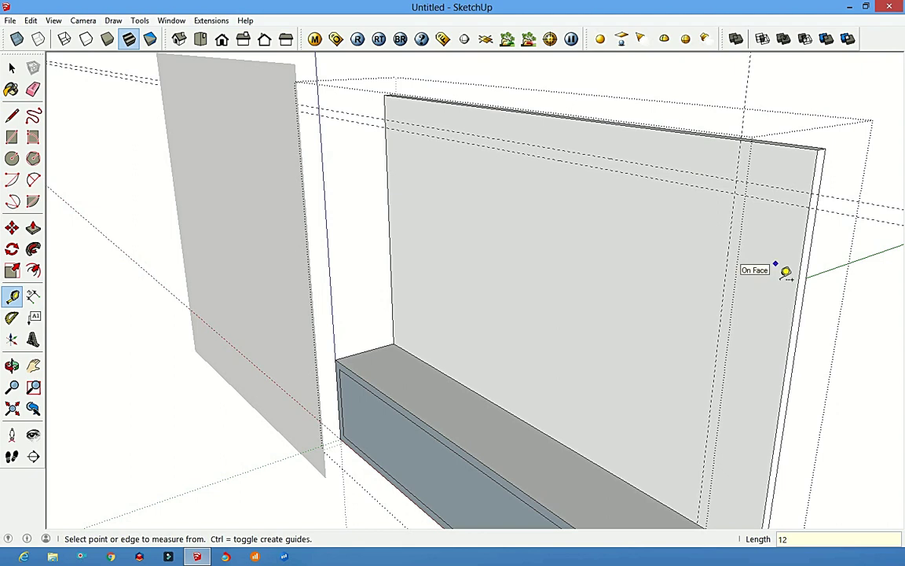
{"action": "left_click", "coordinate": [389, 194]}
{"action": "key", "text": "Escape"}
In front view, draw a rectangle strip between the top guides across the panel
{"action": "left_click", "coordinate": [222, 39]}
{"action": "scroll", "coordinate": [684, 140], "scroll_direction": "up", "scroll_amount": 2}
{"action": "left_click", "coordinate": [12, 136]}
{"action": "left_click", "coordinate": [210, 140]}
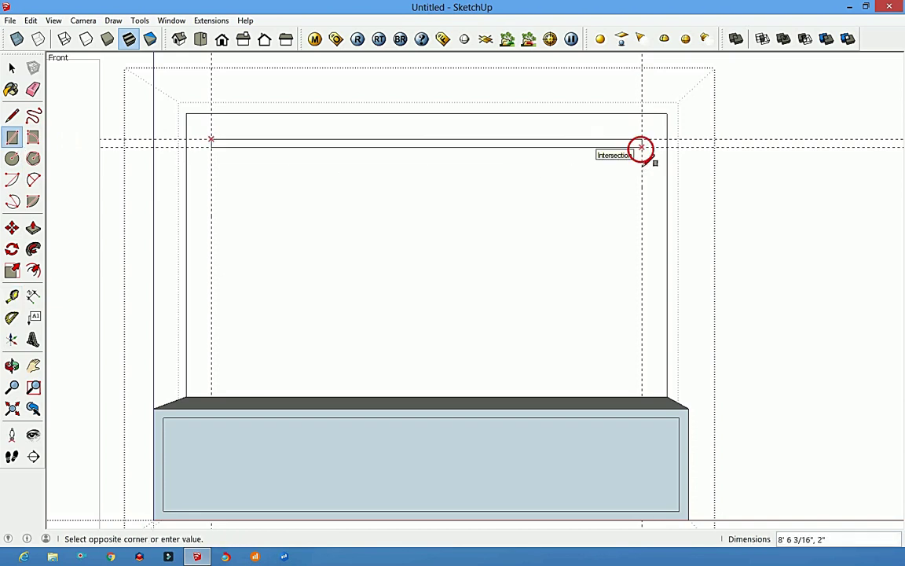
{"action": "left_click", "coordinate": [641, 148]}
{"action": "scroll", "coordinate": [535, 202], "scroll_direction": "down", "scroll_amount": 3}
Push/Pull the top strip out into a 4"-deep shelf
{"action": "middle_click_drag", "start_coordinate": [535, 202], "coordinate": [563, 216]}
{"action": "key", "text": "p"}
{"action": "left_click_drag", "start_coordinate": [567, 201], "coordinate": [549, 206]}
{"action": "type", "text": "6"}
{"action": "key", "text": "Return"}
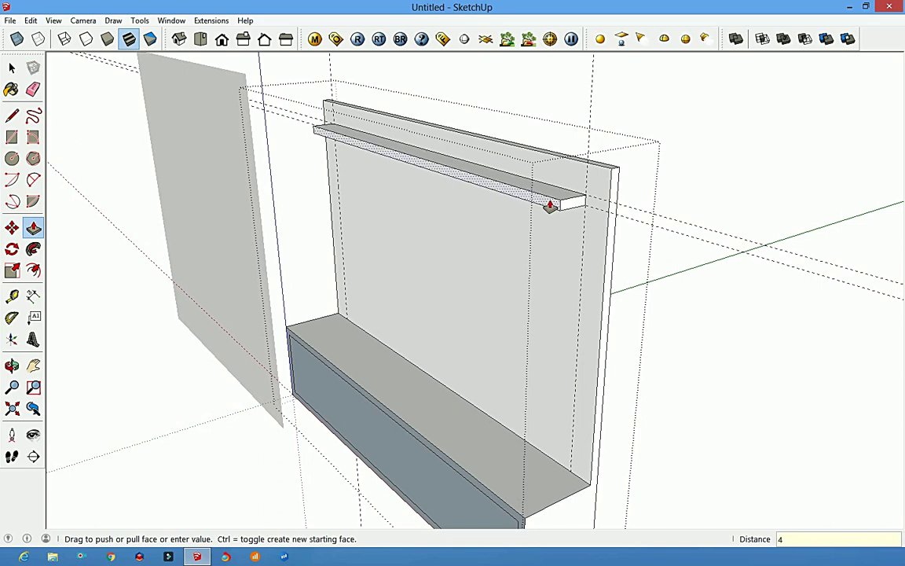
{"action": "key", "text": "Return"}
{"action": "mouse_move", "coordinate": [551, 204]}
{"action": "middle_mouse_down"}
{"action": "mouse_move", "coordinate": [712, 173]}
{"action": "mouse_move", "coordinate": [470, 196]}
{"action": "middle_mouse_up"}
{"action": "key", "text": "space"}
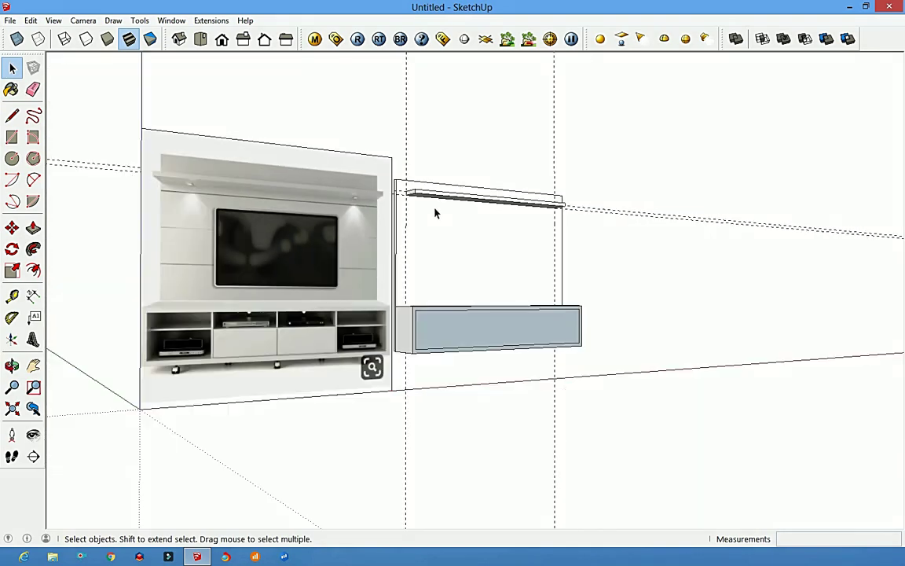
Push the shelf's end face outward so it overhangs the panel side
{"action": "scroll", "coordinate": [440, 212], "scroll_direction": "up", "scroll_amount": 3}
{"action": "key", "text": "p"}
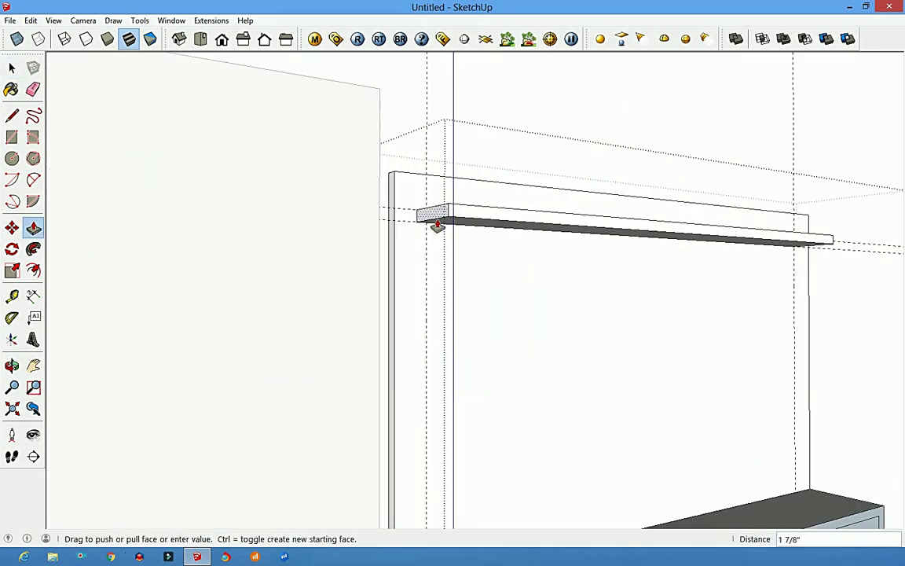
{"action": "scroll", "coordinate": [437, 226], "scroll_direction": "down", "scroll_amount": 3}
{"action": "middle_click_drag", "start_coordinate": [422, 226], "coordinate": [652, 289]}
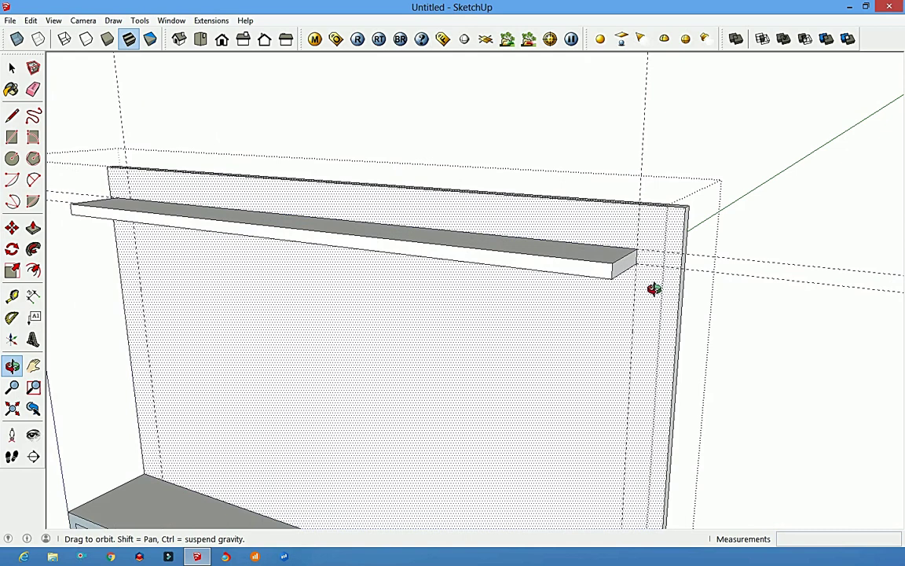
{"action": "left_click", "coordinate": [637, 271]}
{"action": "key", "text": "Return"}
{"action": "scroll", "coordinate": [513, 276], "scroll_direction": "down", "scroll_amount": 3}
{"action": "middle_click_drag", "start_coordinate": [452, 319], "coordinate": [414, 483]}
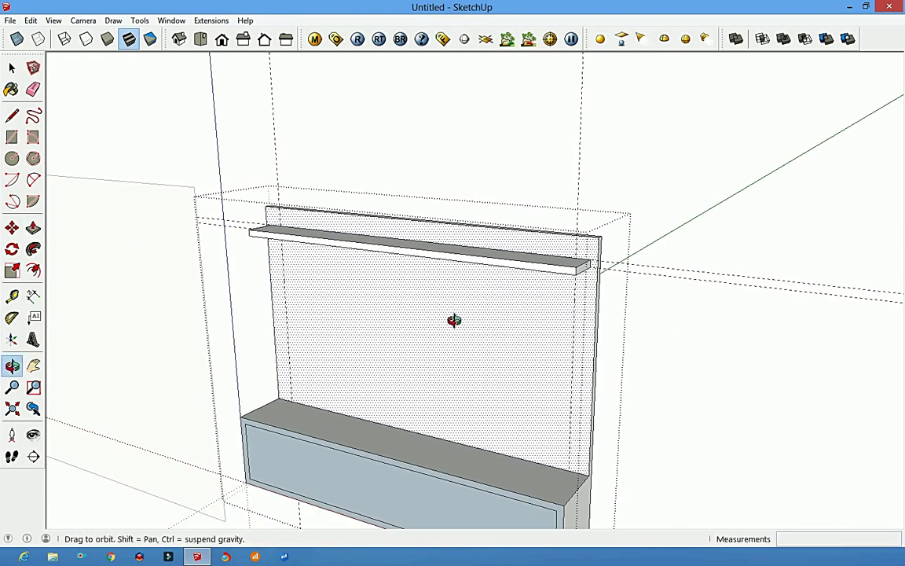
{"action": "key", "text": "space"}
{"action": "left_click", "coordinate": [221, 39]}
{"action": "scroll", "coordinate": [242, 296], "scroll_direction": "up", "scroll_amount": 3}
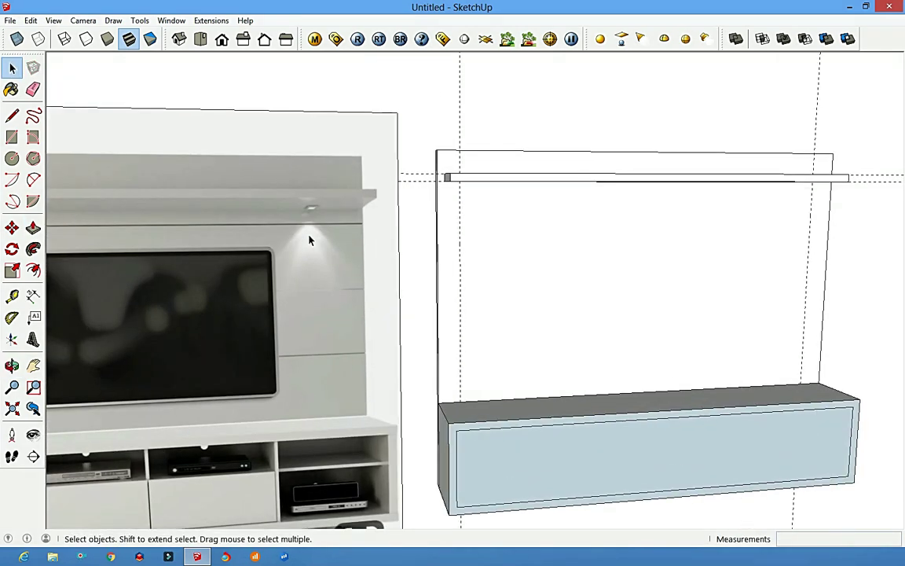
Draw three horizontal dividing lines across the back panel
{"action": "scroll", "coordinate": [522, 287], "scroll_direction": "up", "scroll_amount": 3}
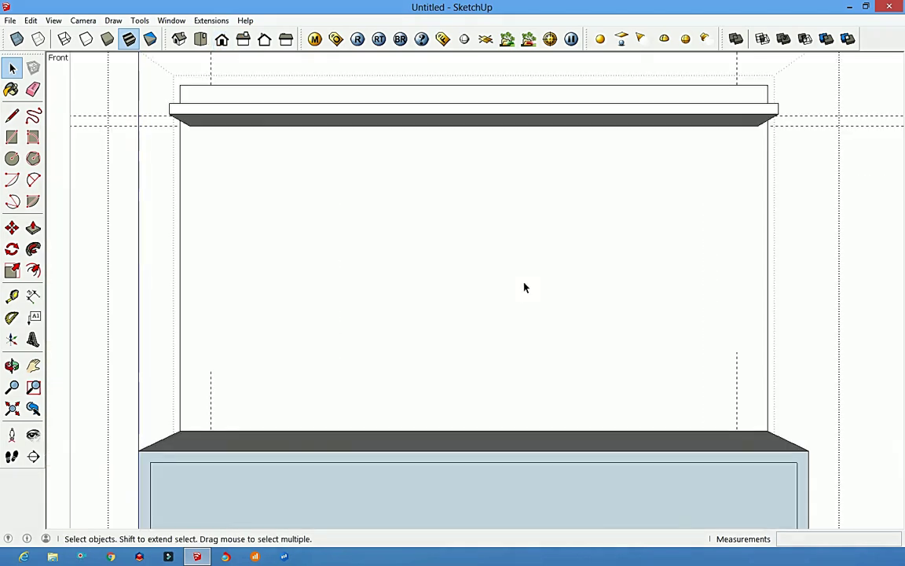
{"action": "key", "text": "l"}
{"action": "left_click", "coordinate": [180, 257]}
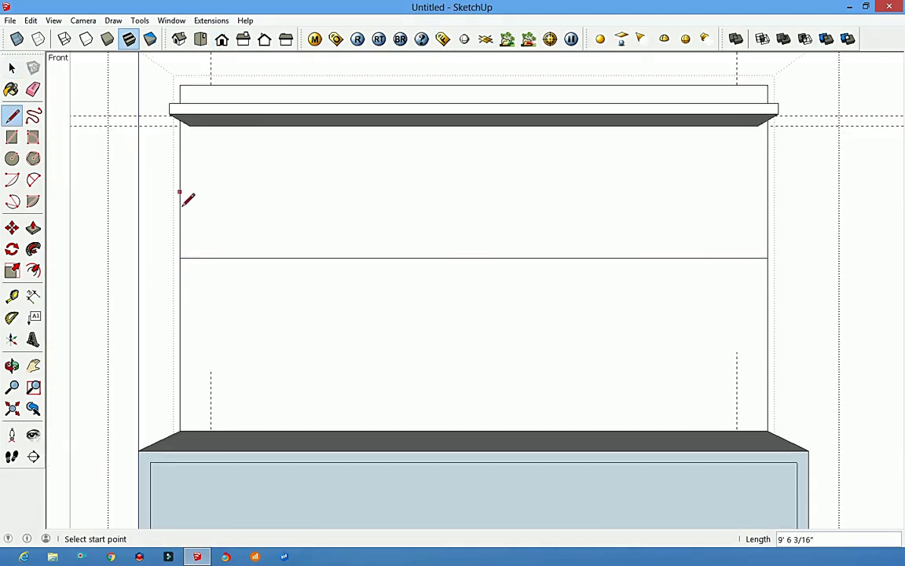
{"action": "left_click", "coordinate": [180, 171]}
{"action": "left_click", "coordinate": [181, 343]}
{"action": "left_click", "coordinate": [767, 344]}
{"action": "scroll", "coordinate": [362, 179], "scroll_direction": "up", "scroll_amount": 2}
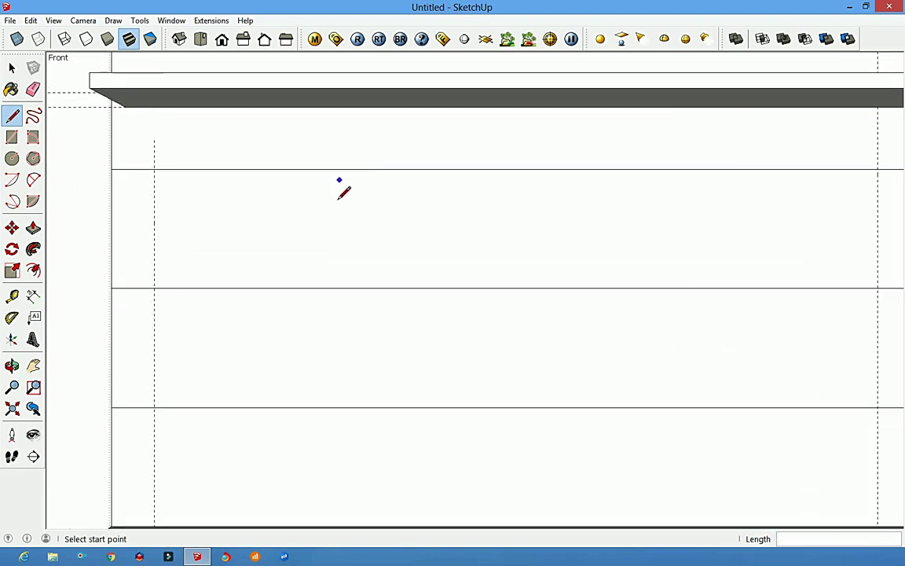
{"action": "key", "text": "space"}
Offset the upper and lower slat face outlines inward to form thin grooves
{"action": "left_click", "coordinate": [33, 269]}
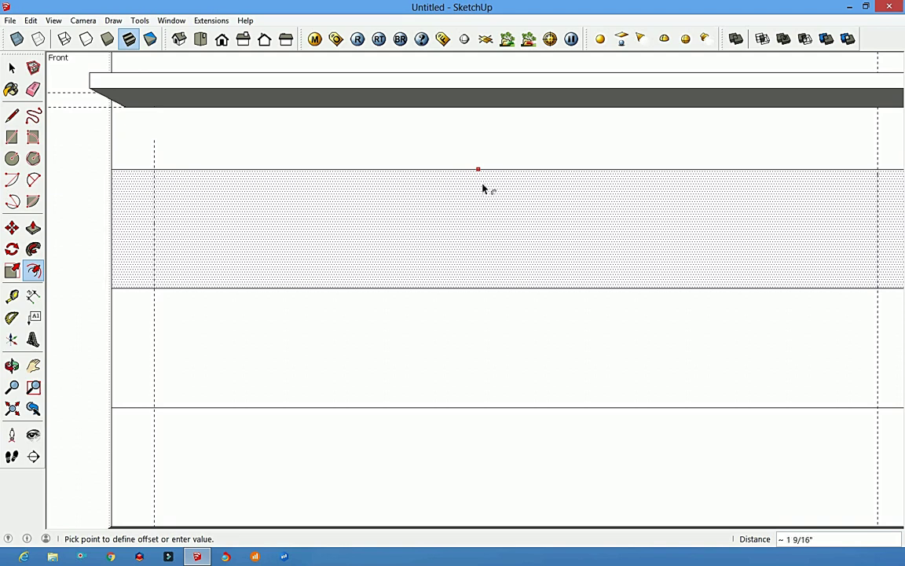
{"action": "scroll", "coordinate": [481, 187], "scroll_direction": "down", "scroll_amount": 1}
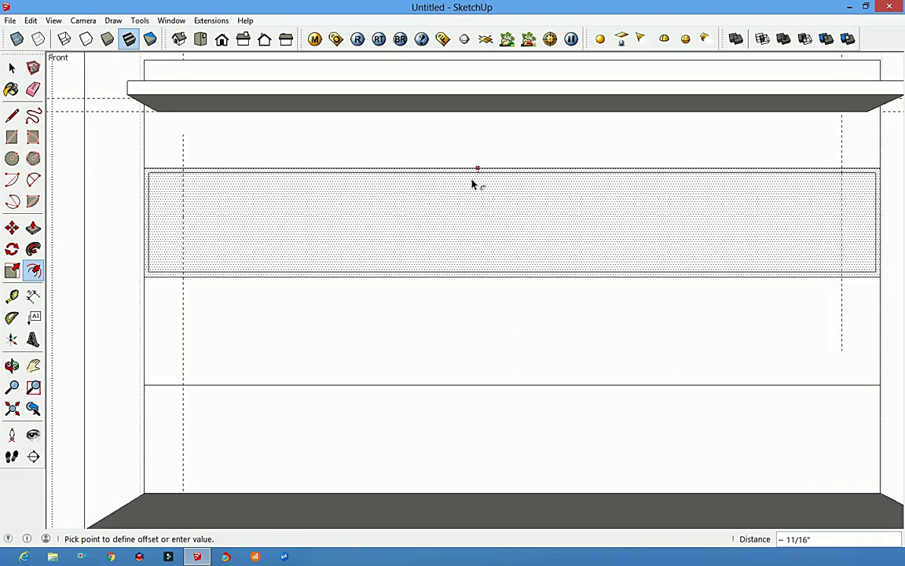
{"action": "left_click", "coordinate": [472, 184]}
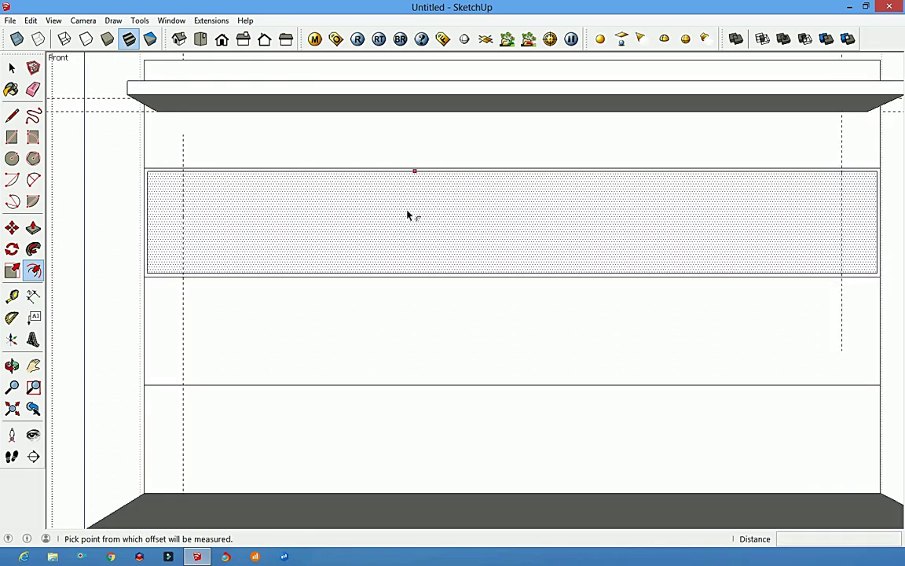
{"action": "scroll", "coordinate": [365, 204], "scroll_direction": "down", "scroll_amount": 1}
{"action": "double_click", "coordinate": [385, 284]}
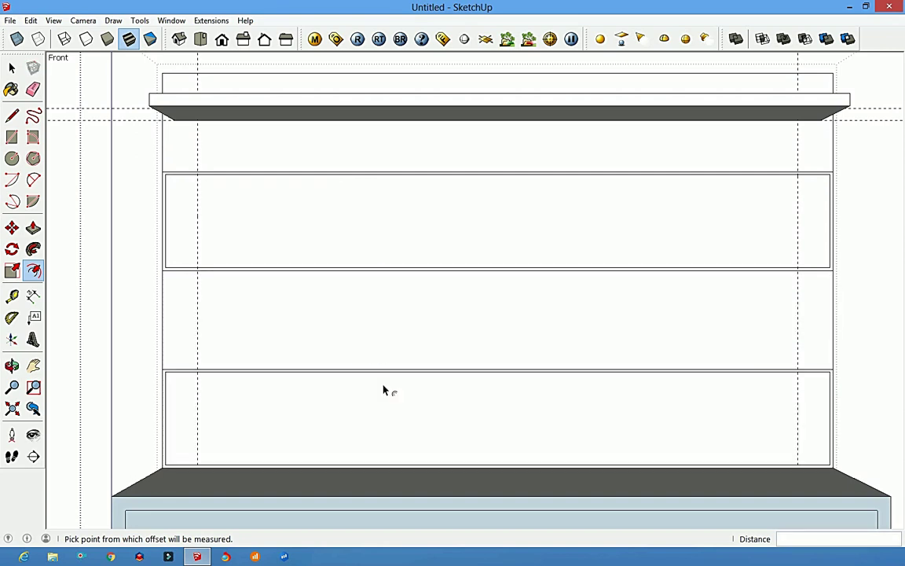
{"action": "scroll", "coordinate": [167, 181], "scroll_direction": "up", "scroll_amount": 2}
Draw connecting lines at the slat and rectangle corners
{"action": "key", "text": "l"}
{"action": "left_click", "coordinate": [162, 171]}
{"action": "scroll", "coordinate": [165, 170], "scroll_direction": "up", "scroll_amount": 1}
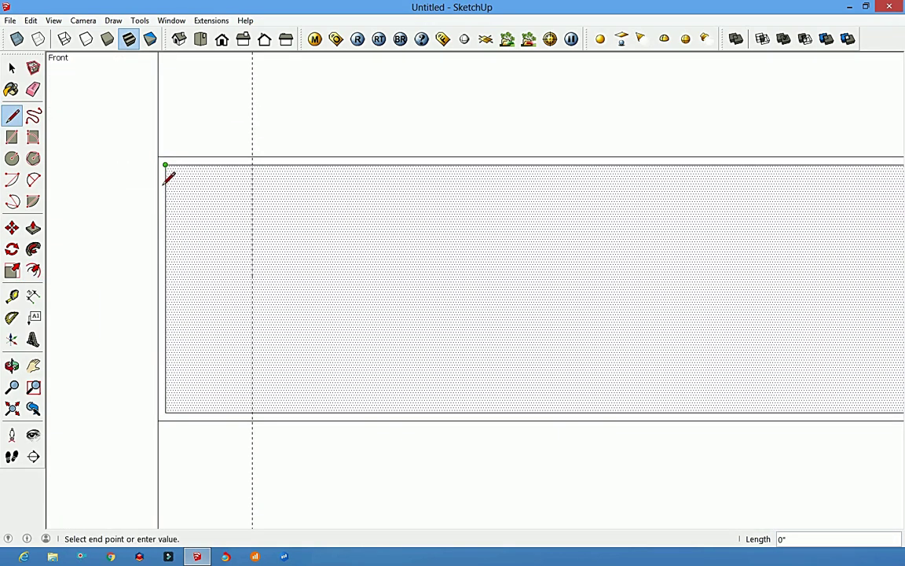
{"action": "key", "text": "e"}
{"action": "scroll", "coordinate": [61, 333], "scroll_direction": "down", "scroll_amount": 2}
{"action": "scroll", "coordinate": [680, 285], "scroll_direction": "up", "scroll_amount": 3}
{"action": "key", "text": "l"}
{"action": "left_click", "coordinate": [588, 267]}
{"action": "scroll", "coordinate": [590, 374], "scroll_direction": "down", "scroll_amount": 1}
{"action": "scroll", "coordinate": [590, 374], "scroll_direction": "up", "scroll_amount": 1}
{"action": "left_click", "coordinate": [586, 475]}
{"action": "scroll", "coordinate": [602, 478], "scroll_direction": "up", "scroll_amount": 1}
Erase the extra edges around the slat grooves and orbit into a perspective view
{"action": "key", "text": "e"}
{"action": "scroll", "coordinate": [608, 308], "scroll_direction": "down", "scroll_amount": 2}
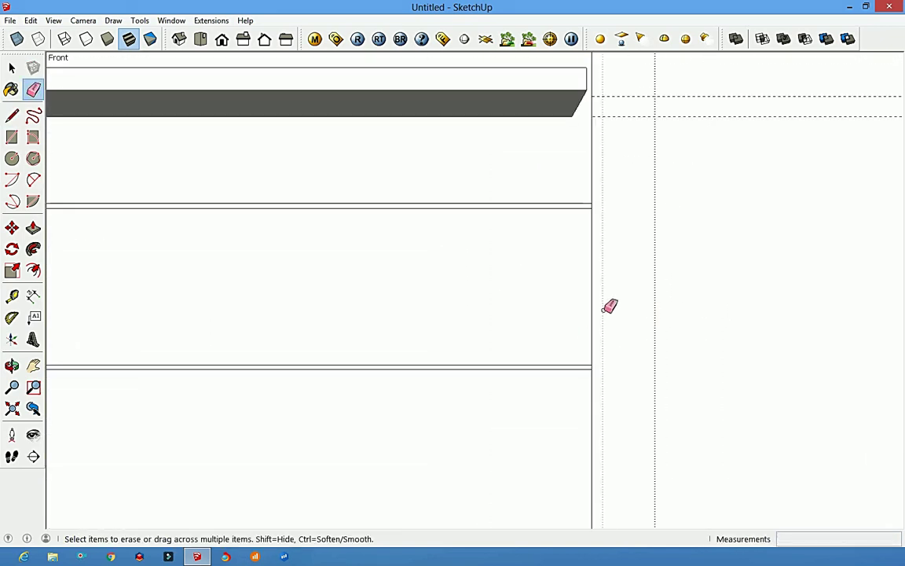
{"action": "scroll", "coordinate": [77, 385], "scroll_direction": "down", "scroll_amount": 1}
{"action": "scroll", "coordinate": [188, 406], "scroll_direction": "up", "scroll_amount": 1}
{"action": "scroll", "coordinate": [188, 406], "scroll_direction": "up", "scroll_amount": 3}
{"action": "key", "text": "l"}
{"action": "key", "text": "e"}
{"action": "scroll", "coordinate": [315, 347], "scroll_direction": "down", "scroll_amount": 2}
{"action": "scroll", "coordinate": [575, 315], "scroll_direction": "up", "scroll_amount": 3}
{"action": "key", "text": "l"}
{"action": "left_click", "coordinate": [548, 293]}
{"action": "key", "text": "e"}
{"action": "scroll", "coordinate": [559, 357], "scroll_direction": "down", "scroll_amount": 1}
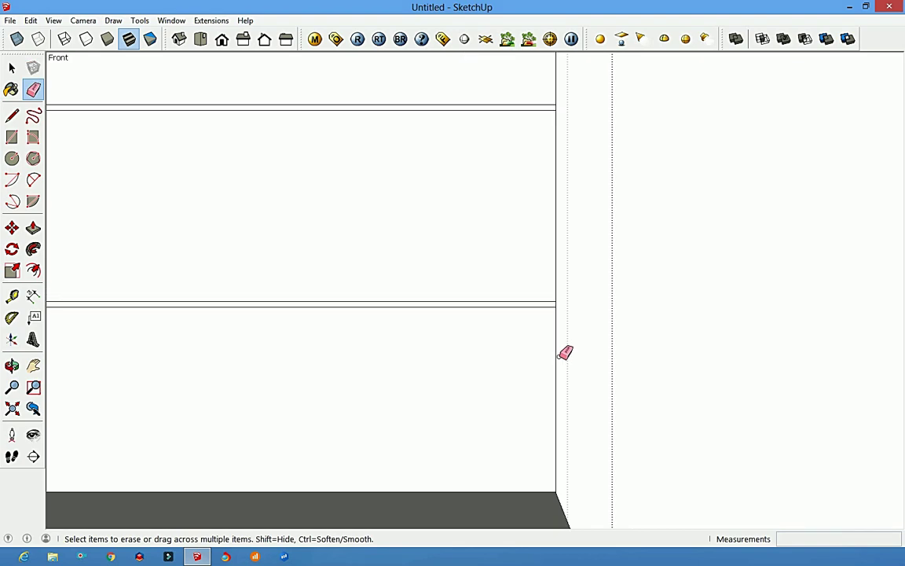
{"action": "scroll", "coordinate": [636, 333], "scroll_direction": "down", "scroll_amount": 2}
{"action": "scroll", "coordinate": [580, 364], "scroll_direction": "down", "scroll_amount": 1}
{"action": "scroll", "coordinate": [579, 364], "scroll_direction": "down", "scroll_amount": 1}
{"action": "key", "text": "space"}
{"action": "scroll", "coordinate": [230, 258], "scroll_direction": "up", "scroll_amount": 1}
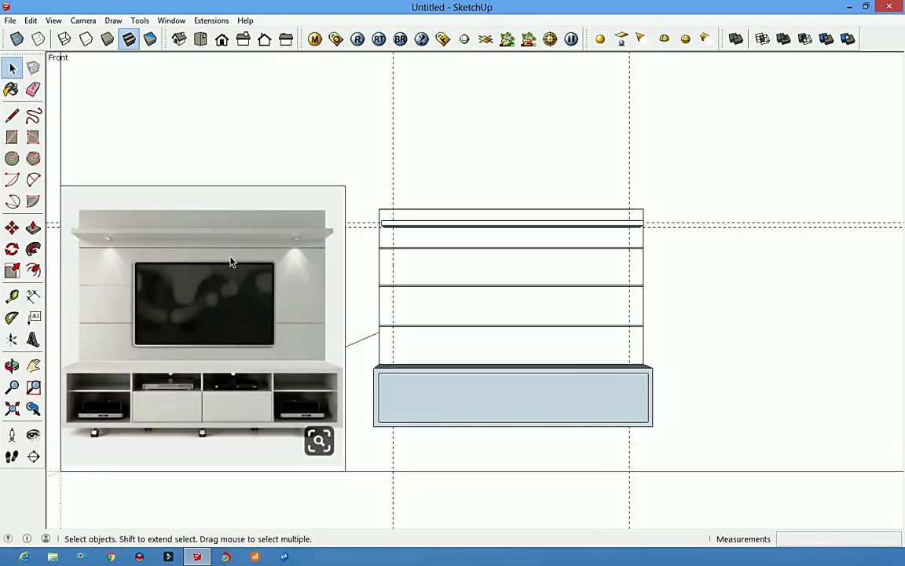
{"action": "scroll", "coordinate": [339, 256], "scroll_direction": "up", "scroll_amount": 3}
{"action": "scroll", "coordinate": [412, 265], "scroll_direction": "down", "scroll_amount": 3}
{"action": "key", "text": "o"}
{"action": "left_click_drag", "start_coordinate": [489, 289], "coordinate": [537, 254]}
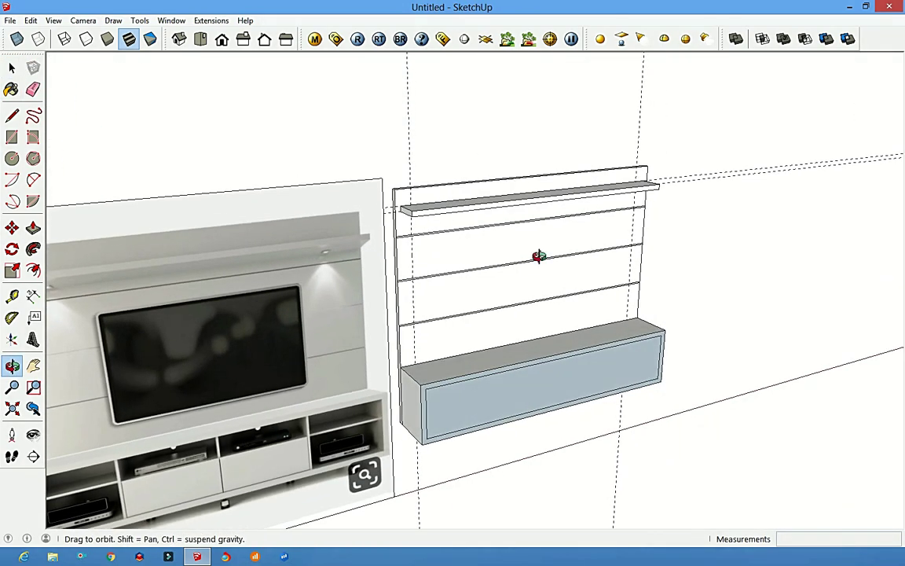
{"action": "scroll", "coordinate": [537, 255], "scroll_direction": "up", "scroll_amount": 3}
{"action": "key", "text": "space"}
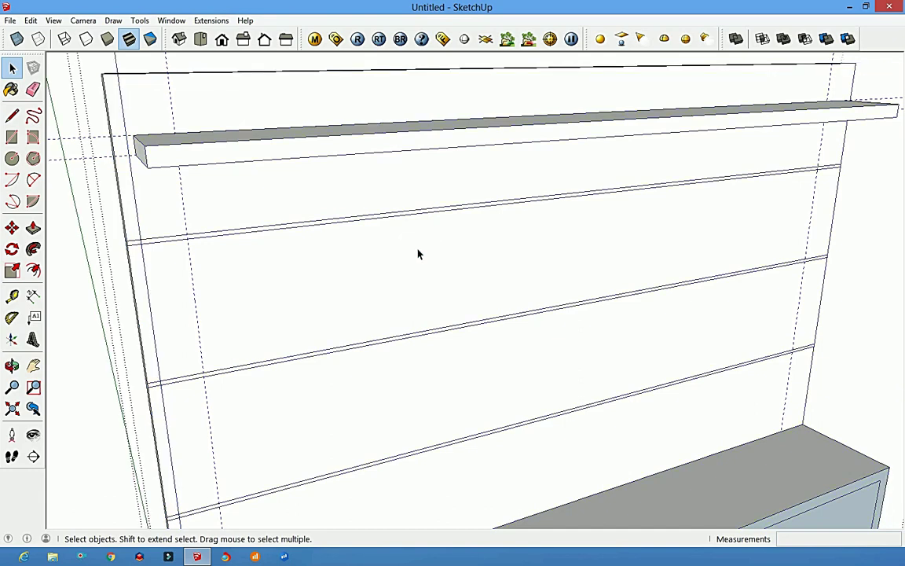
Choose the dark grey Color M06 from the Colors materials category
{"action": "key", "text": "b"}
{"action": "left_click", "coordinate": [825, 162]}
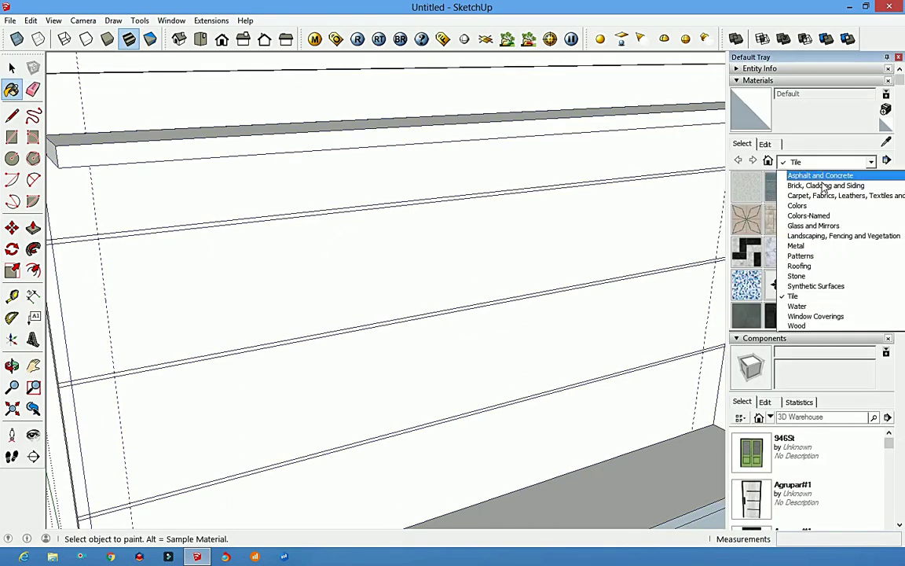
{"action": "left_click", "coordinate": [797, 205]}
{"action": "scroll", "coordinate": [794, 236], "scroll_direction": "down", "scroll_amount": 3}
{"action": "left_click", "coordinate": [811, 249]}
{"action": "scroll", "coordinate": [516, 189], "scroll_direction": "up", "scroll_amount": 2}
Paint the three grooves between the slats dark grey
{"action": "left_click", "coordinate": [464, 176]}
{"action": "left_click", "coordinate": [560, 388]}
{"action": "left_click", "coordinate": [626, 467]}
{"action": "middle_click_drag", "start_coordinate": [626, 467], "coordinate": [230, 300]}
Push the grooves slightly into the wall and return to the front view
{"action": "key", "text": "p"}
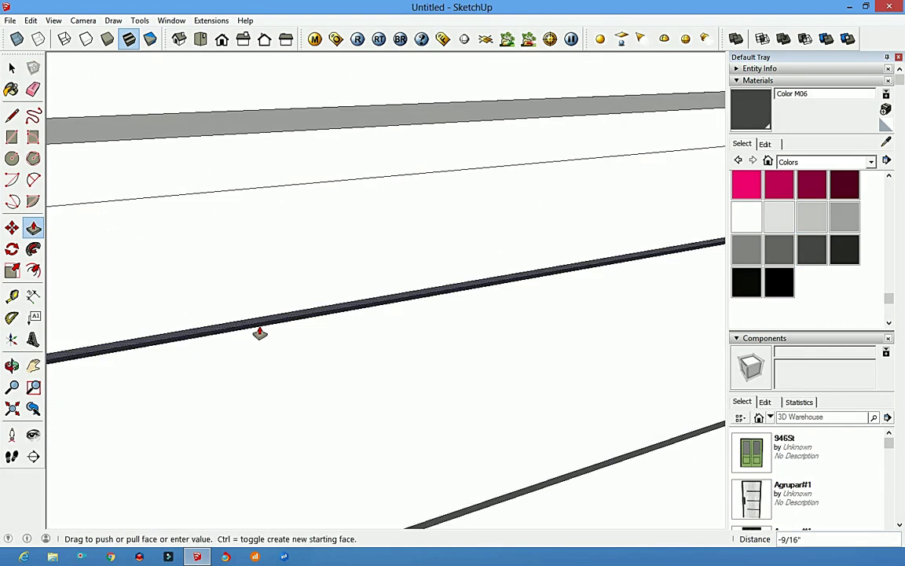
{"action": "scroll", "coordinate": [406, 461], "scroll_direction": "down", "scroll_amount": 5}
{"action": "scroll", "coordinate": [406, 455], "scroll_direction": "up", "scroll_amount": 5}
{"action": "scroll", "coordinate": [418, 435], "scroll_direction": "down", "scroll_amount": 5}
{"action": "key", "text": "space"}
{"action": "left_click", "coordinate": [221, 38]}
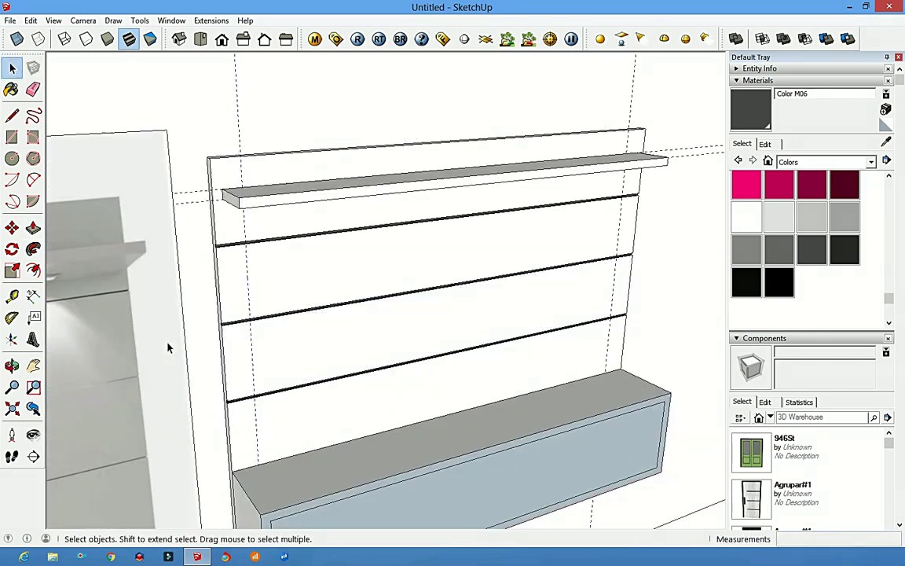
{"action": "scroll", "coordinate": [352, 371], "scroll_direction": "up", "scroll_amount": 1}
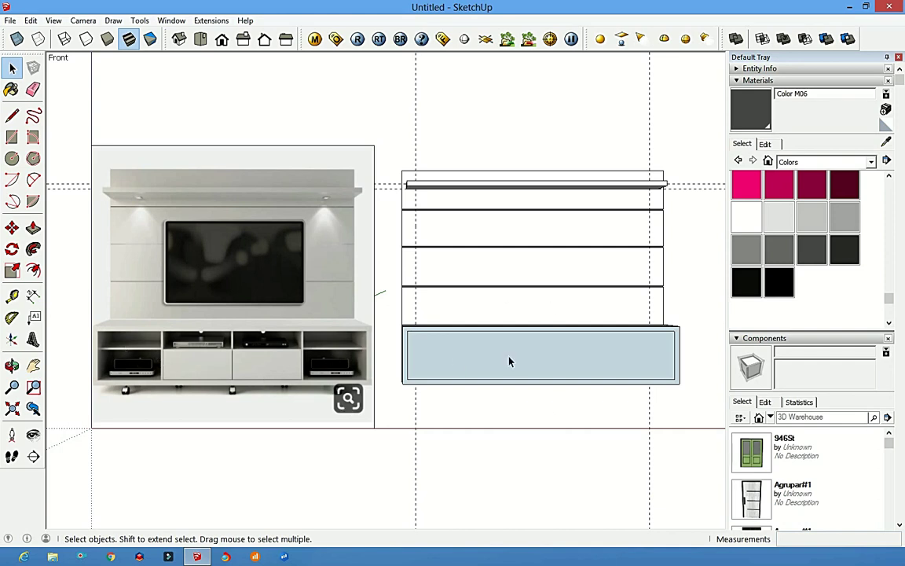
Draw three vertical divider lines at the midpoints across the cabinet front
{"action": "scroll", "coordinate": [491, 369], "scroll_direction": "up", "scroll_amount": 2}
{"action": "scroll", "coordinate": [469, 377], "scroll_direction": "up", "scroll_amount": 2}
{"action": "key", "text": "l"}
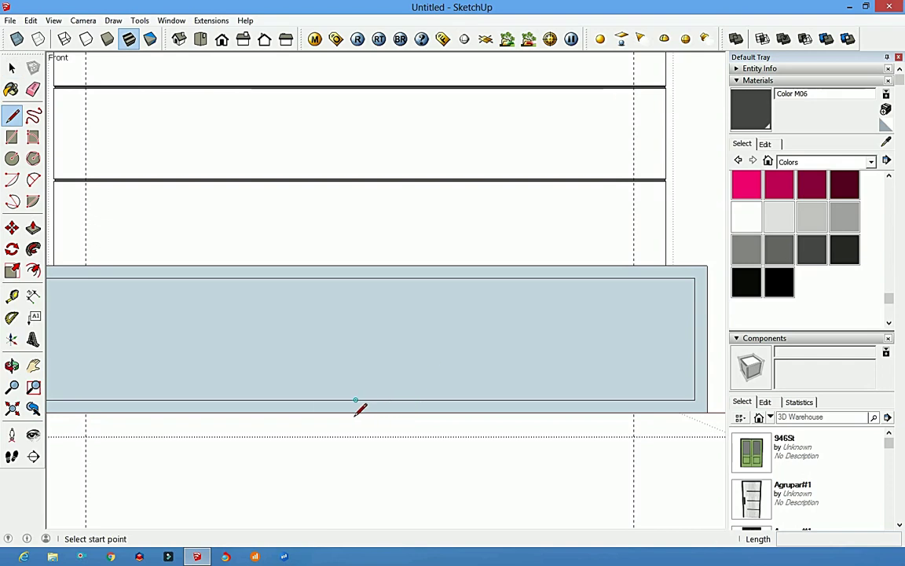
{"action": "left_click", "coordinate": [355, 402]}
{"action": "left_click", "coordinate": [525, 400]}
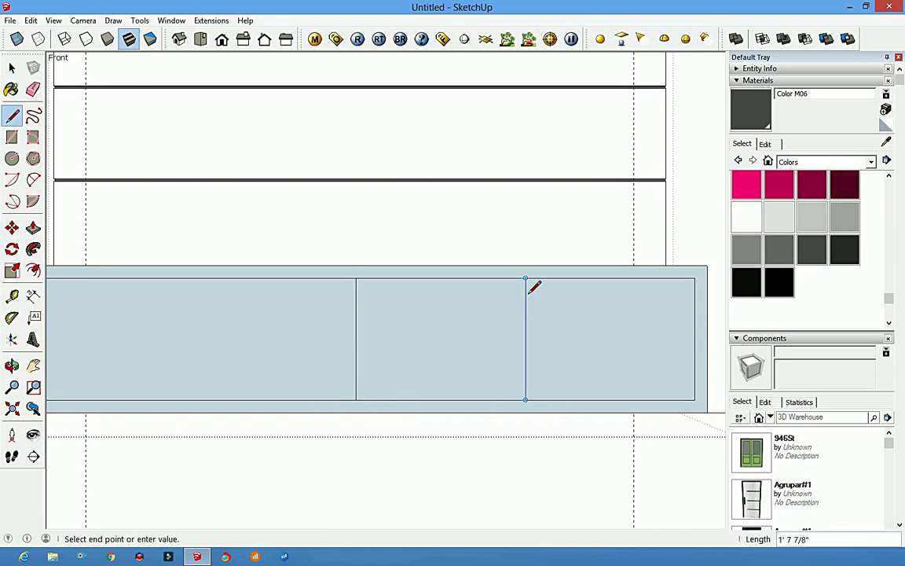
{"action": "left_click", "coordinate": [525, 278]}
{"action": "scroll", "coordinate": [604, 301], "scroll_direction": "down", "scroll_amount": 2}
{"action": "left_click", "coordinate": [317, 303]}
{"action": "scroll", "coordinate": [400, 362], "scroll_direction": "down", "scroll_amount": 2}
{"action": "scroll", "coordinate": [397, 363], "scroll_direction": "up", "scroll_amount": 2}
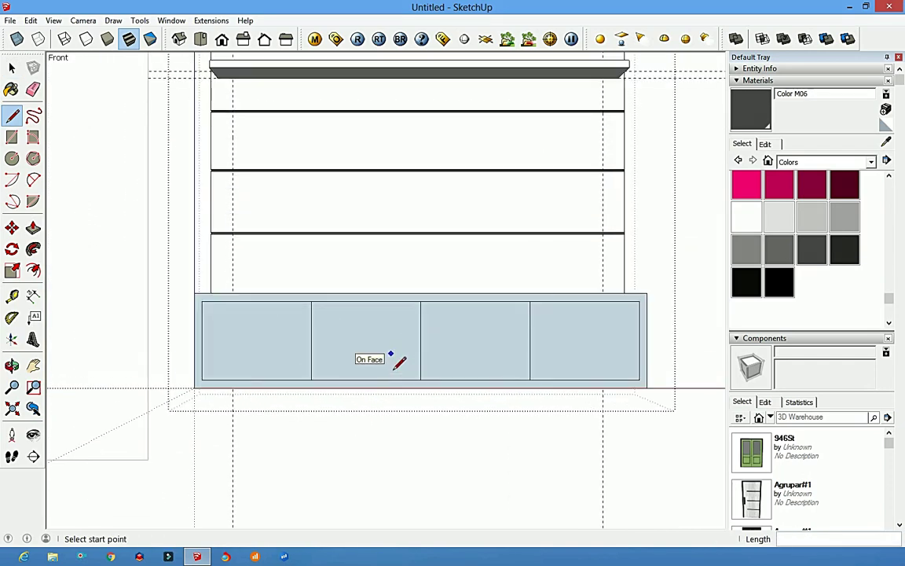
Draw a horizontal line from the cabinet front's left edge to its right edge
{"action": "key", "text": "f"}
{"action": "left_click", "coordinate": [369, 322]}
{"action": "scroll", "coordinate": [404, 445], "scroll_direction": "down", "scroll_amount": 2}
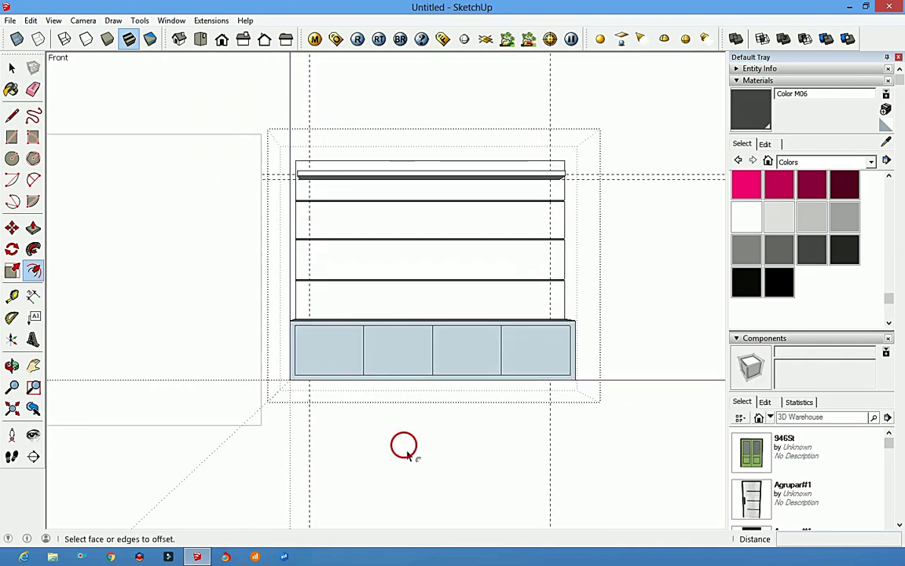
{"action": "key", "text": "space"}
{"action": "scroll", "coordinate": [458, 441], "scroll_direction": "down", "scroll_amount": 2}
{"action": "scroll", "coordinate": [298, 434], "scroll_direction": "up", "scroll_amount": 1}
{"action": "scroll", "coordinate": [196, 335], "scroll_direction": "down", "scroll_amount": 1}
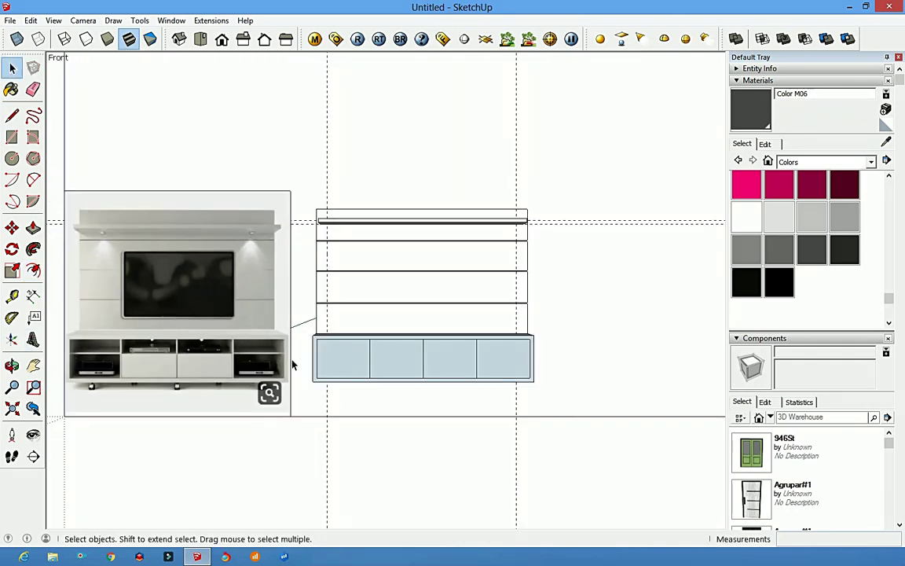
{"action": "scroll", "coordinate": [392, 369], "scroll_direction": "up", "scroll_amount": 1}
{"action": "scroll", "coordinate": [412, 366], "scroll_direction": "up", "scroll_amount": 2}
{"action": "scroll", "coordinate": [234, 375], "scroll_direction": "up", "scroll_amount": 1}
{"action": "key", "text": "l"}
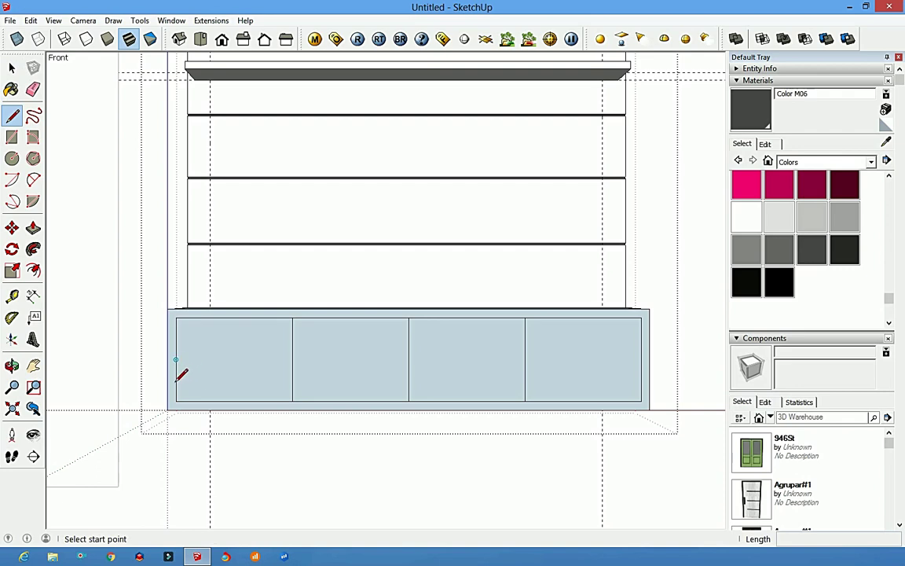
{"action": "left_click", "coordinate": [176, 360]}
{"action": "left_click", "coordinate": [176, 348]}
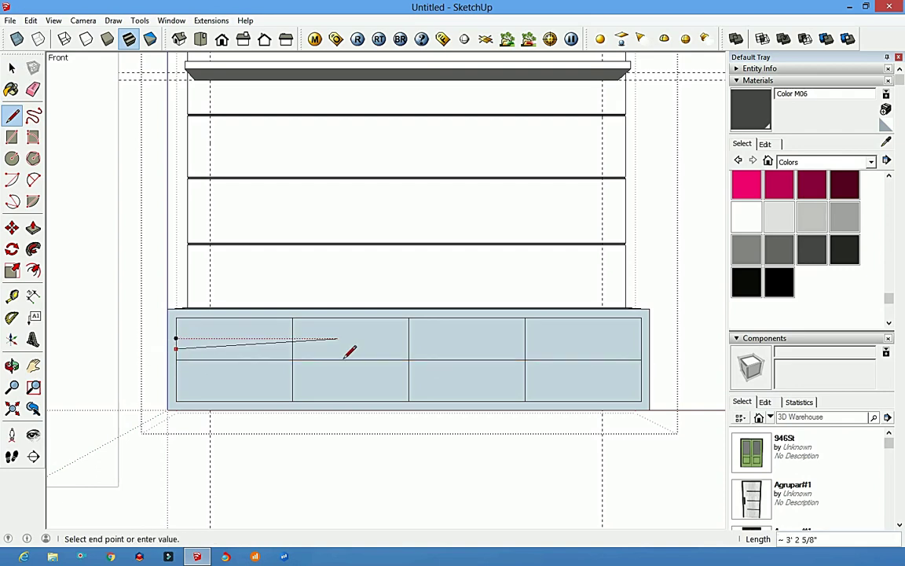
{"action": "left_click", "coordinate": [644, 359]}
{"action": "key", "text": "space"}
Start a second horizontal row divider from the cabinet's left edge
{"action": "scroll", "coordinate": [438, 463], "scroll_direction": "down", "scroll_amount": 2}
{"action": "scroll", "coordinate": [499, 379], "scroll_direction": "up", "scroll_amount": 5}
{"action": "scroll", "coordinate": [375, 366], "scroll_direction": "down", "scroll_amount": 3}
{"action": "scroll", "coordinate": [127, 371], "scroll_direction": "up", "scroll_amount": 3}
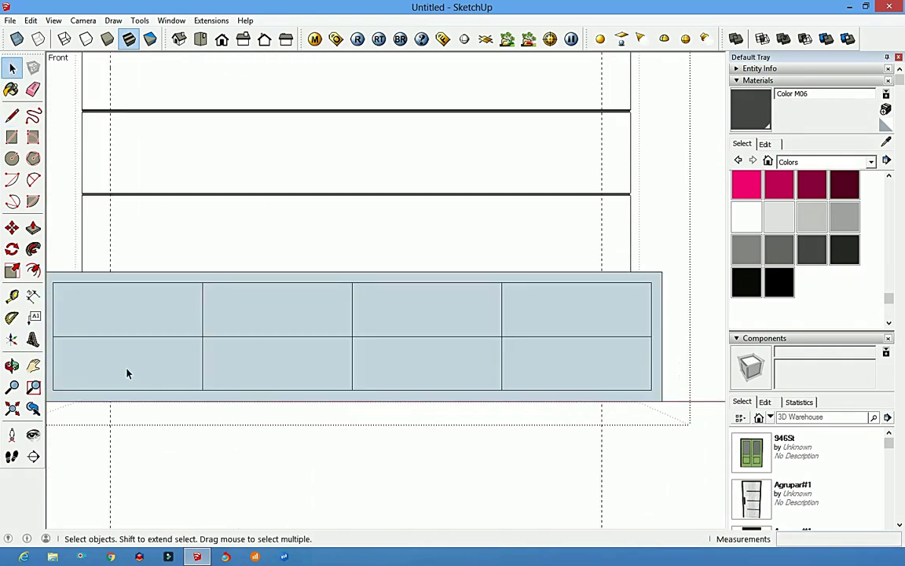
{"action": "key", "text": "l"}
{"action": "left_click", "coordinate": [53, 319]}
Offset the lower-left drawer face to create an inset outline
{"action": "key", "text": "e"}
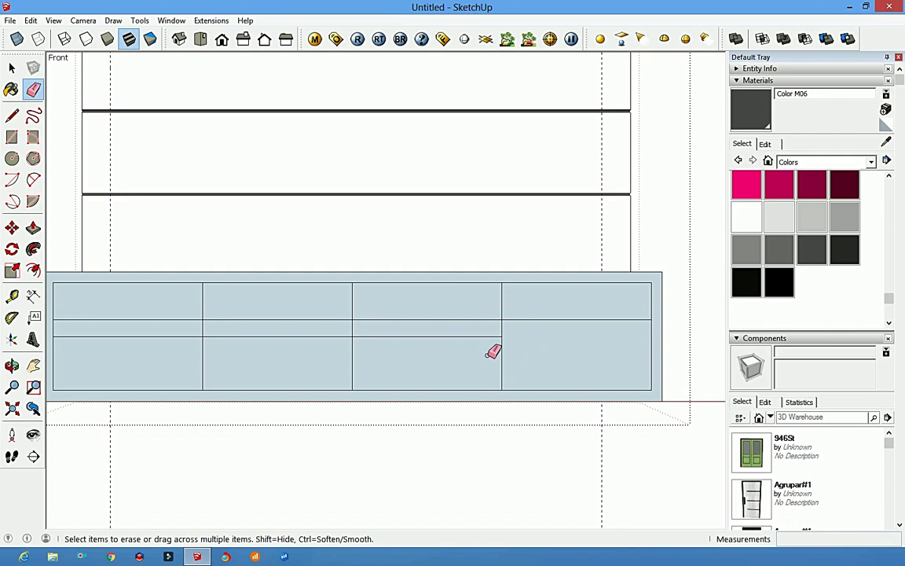
{"action": "key", "text": "space"}
{"action": "scroll", "coordinate": [396, 477], "scroll_direction": "down", "scroll_amount": 3}
{"action": "scroll", "coordinate": [396, 477], "scroll_direction": "down", "scroll_amount": 2}
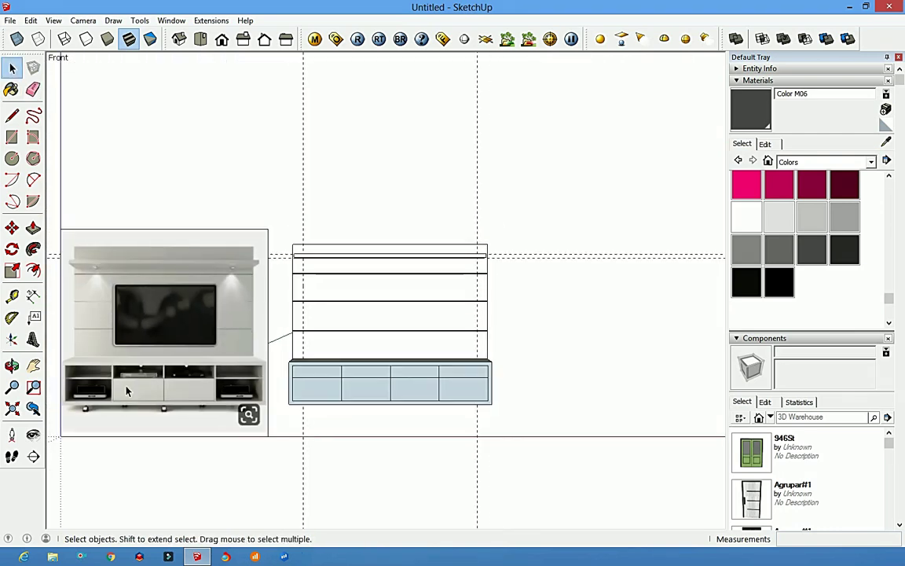
{"action": "scroll", "coordinate": [89, 393], "scroll_direction": "up", "scroll_amount": 3}
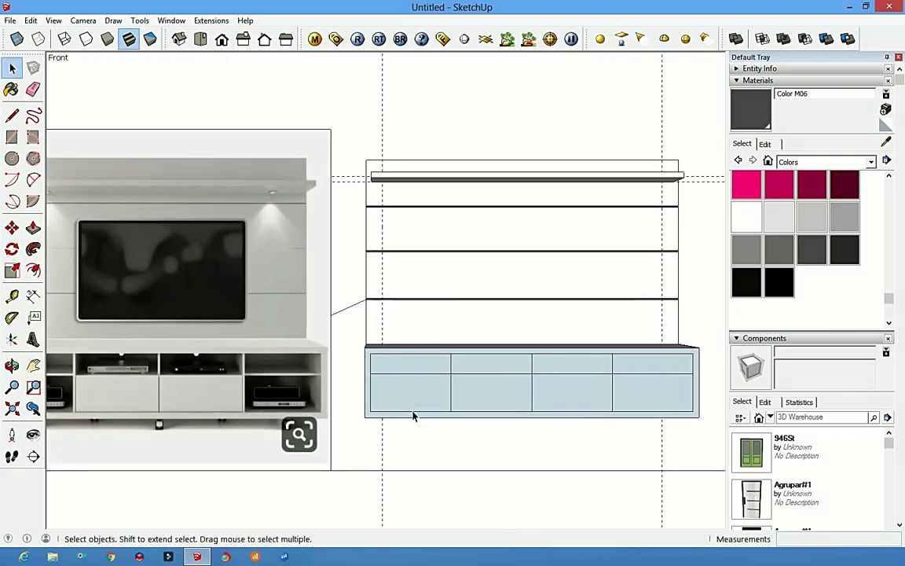
{"action": "scroll", "coordinate": [410, 407], "scroll_direction": "up", "scroll_amount": 3}
{"action": "scroll", "coordinate": [306, 398], "scroll_direction": "up", "scroll_amount": 2}
{"action": "key", "text": "f"}
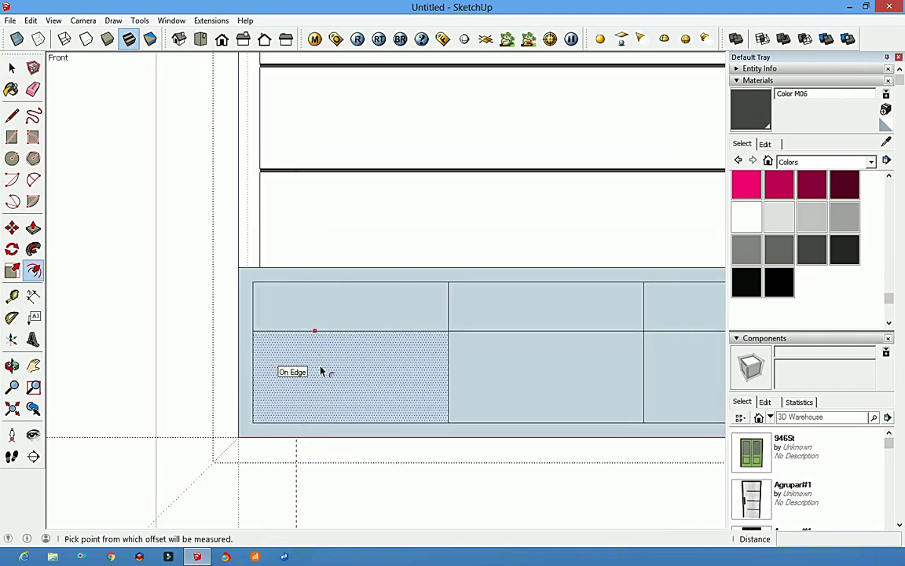
{"action": "left_click", "coordinate": [306, 331]}
{"action": "key", "text": "Return"}
{"action": "scroll", "coordinate": [307, 353], "scroll_direction": "up", "scroll_amount": 1}
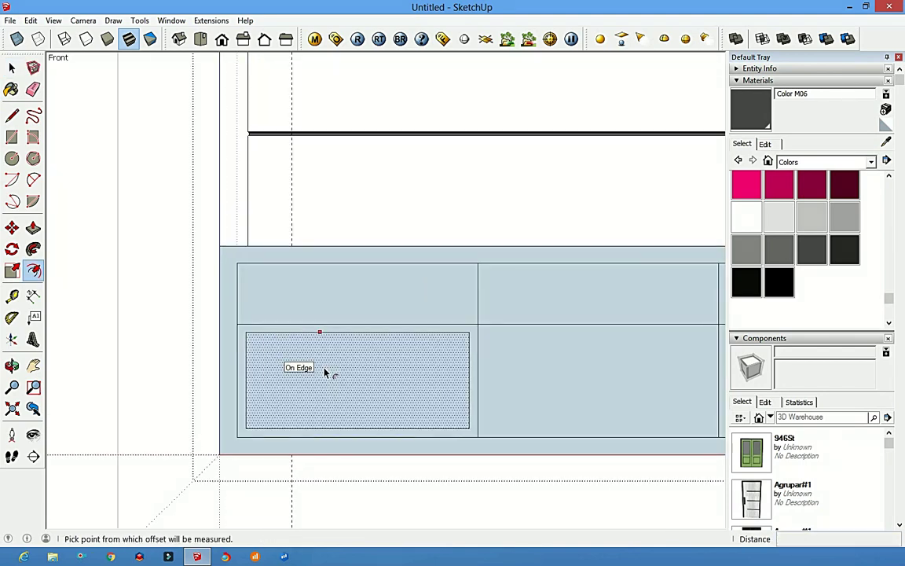
{"action": "scroll", "coordinate": [293, 359], "scroll_direction": "down", "scroll_amount": 3}
{"action": "scroll", "coordinate": [431, 376], "scroll_direction": "down", "scroll_amount": 2}
{"action": "scroll", "coordinate": [431, 375], "scroll_direction": "up", "scroll_amount": 2}
{"action": "scroll", "coordinate": [420, 349], "scroll_direction": "up", "scroll_amount": 2}
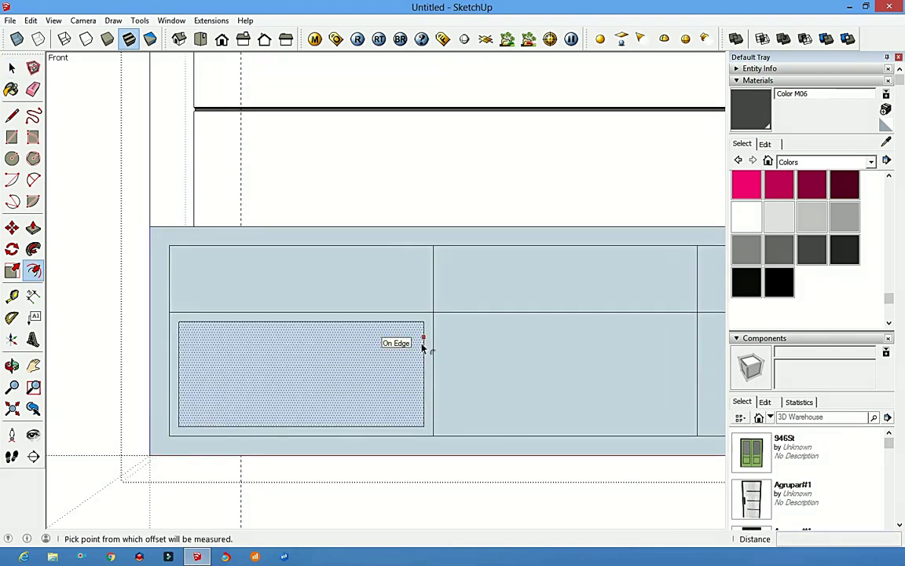
Erase the stray inset edges on the drawer front
{"action": "key", "text": "l"}
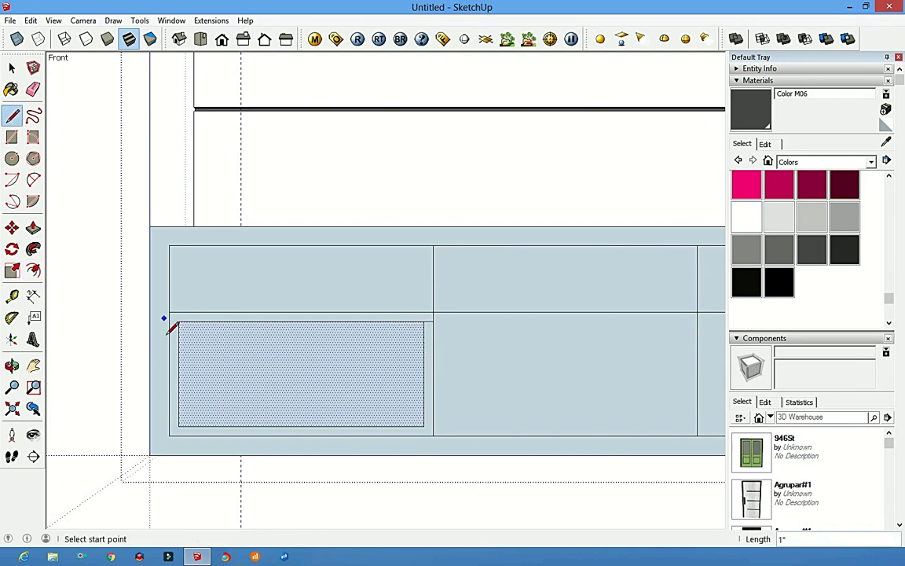
{"action": "scroll", "coordinate": [428, 439], "scroll_direction": "down", "scroll_amount": 1}
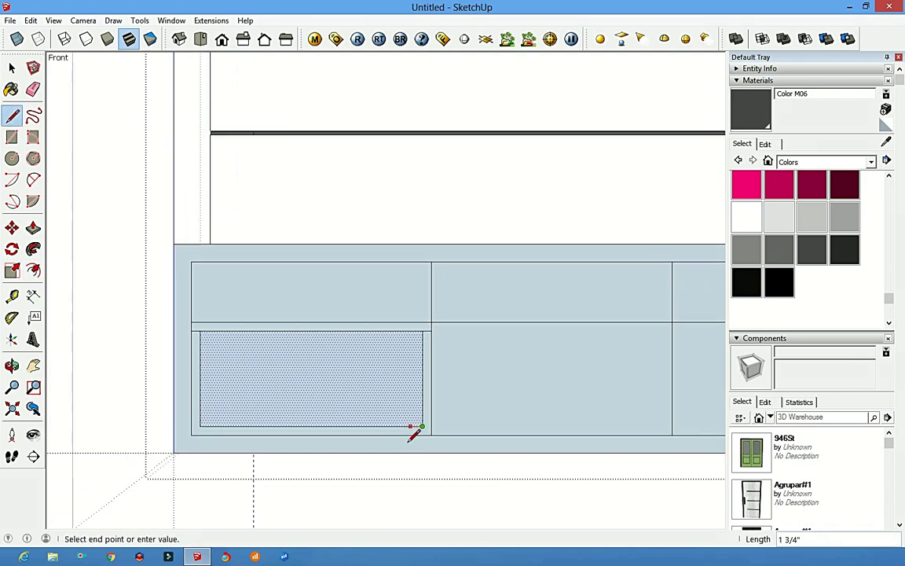
{"action": "scroll", "coordinate": [429, 428], "scroll_direction": "down", "scroll_amount": 1}
{"action": "key", "text": "e"}
{"action": "scroll", "coordinate": [238, 411], "scroll_direction": "down", "scroll_amount": 2}
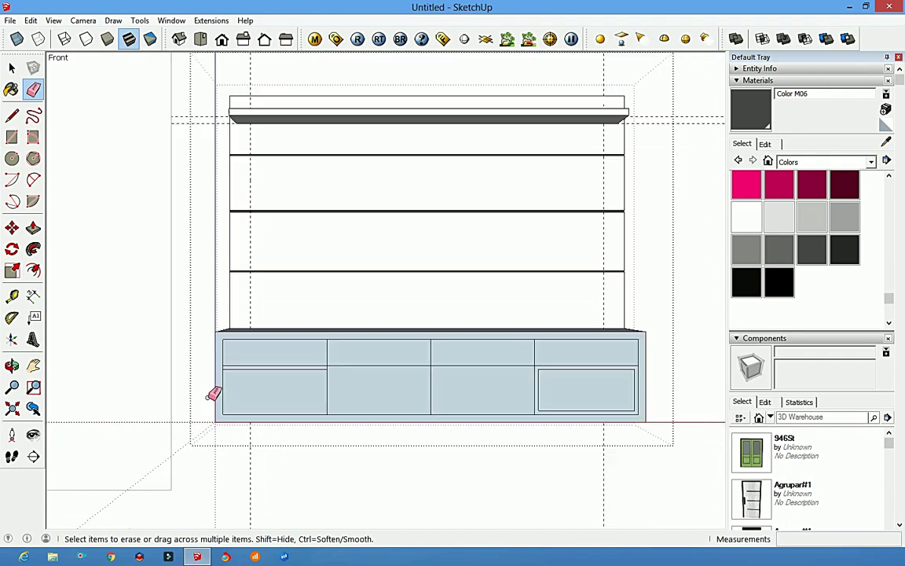
{"action": "scroll", "coordinate": [430, 379], "scroll_direction": "up", "scroll_amount": 2}
{"action": "key", "text": "l"}
{"action": "left_click", "coordinate": [403, 359]}
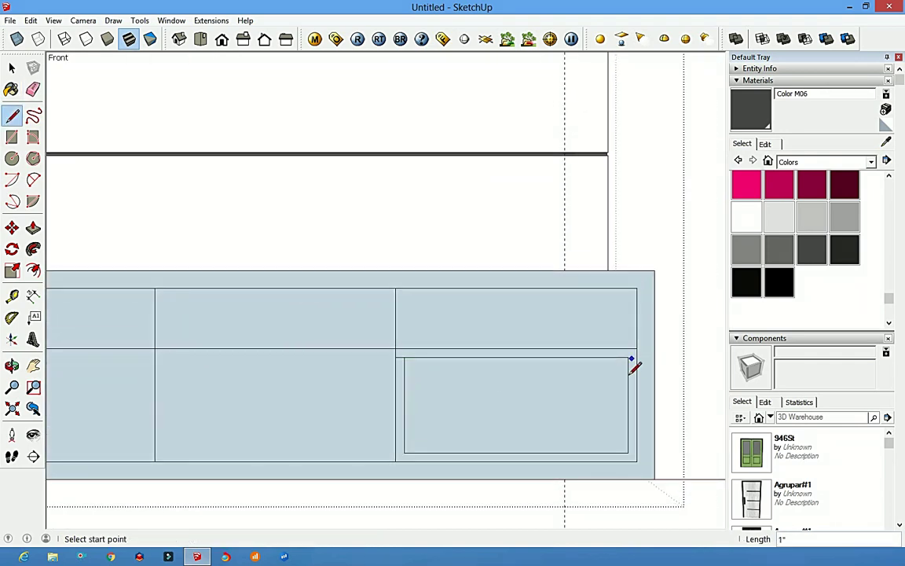
{"action": "key", "text": "e"}
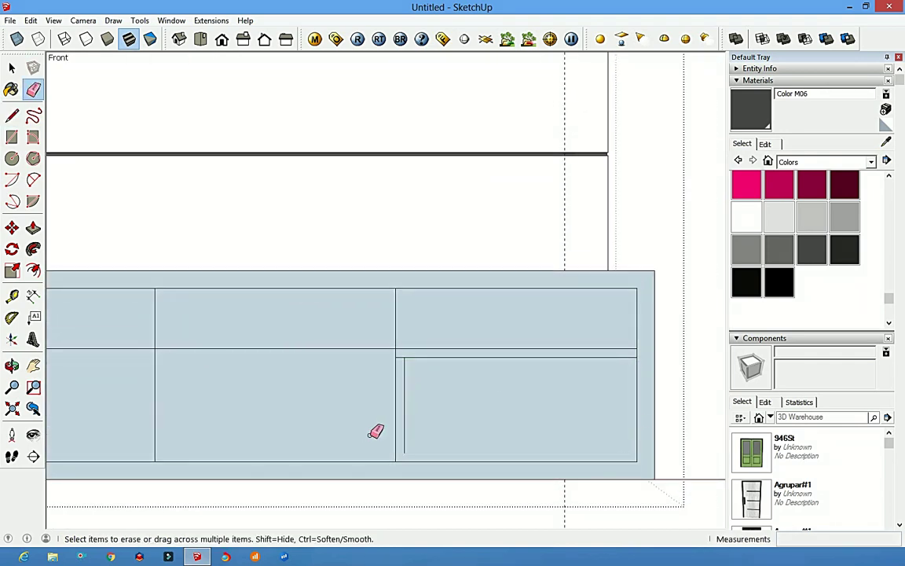
{"action": "scroll", "coordinate": [470, 377], "scroll_direction": "down", "scroll_amount": 3}
{"action": "scroll", "coordinate": [261, 395], "scroll_direction": "up", "scroll_amount": 2}
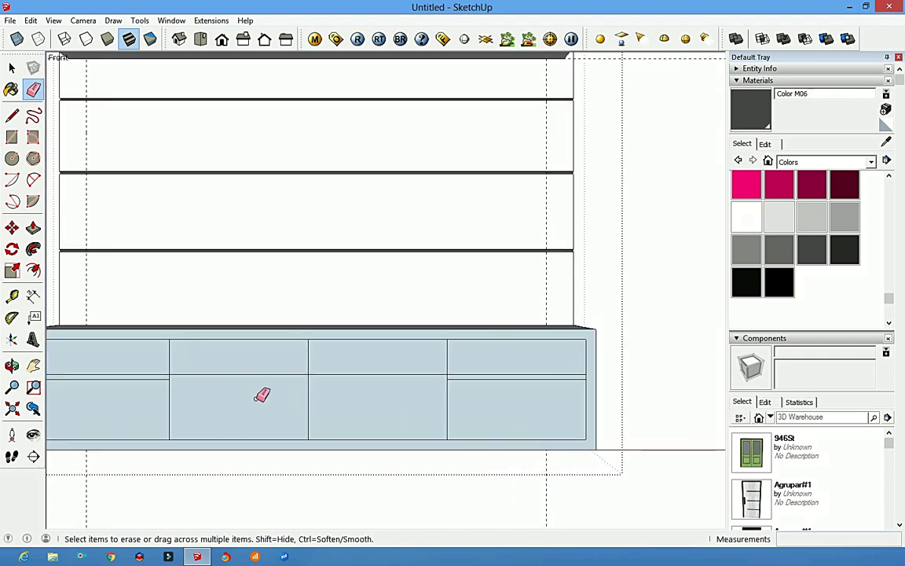
Draw a horizontal line across the drawers to form the divider strip, viewed in perspective
{"action": "key", "text": "l"}
{"action": "left_click", "coordinate": [169, 380]}
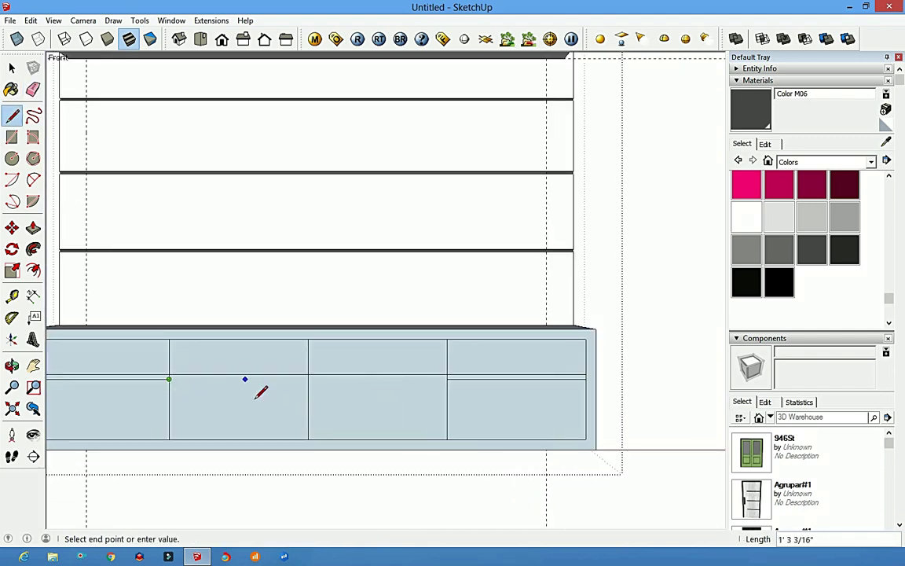
{"action": "left_click", "coordinate": [447, 379]}
{"action": "scroll", "coordinate": [380, 395], "scroll_direction": "down", "scroll_amount": 2}
{"action": "scroll", "coordinate": [431, 384], "scroll_direction": "up", "scroll_amount": 1}
{"action": "mouse_move", "coordinate": [437, 382]}
{"action": "middle_mouse_down"}
{"action": "mouse_move", "coordinate": [347, 414]}
{"action": "mouse_move", "coordinate": [582, 371]}
{"action": "mouse_move", "coordinate": [329, 378]}
{"action": "middle_mouse_up"}
Offset the upper drawer faces to create inset outlines
{"action": "key", "text": "space"}
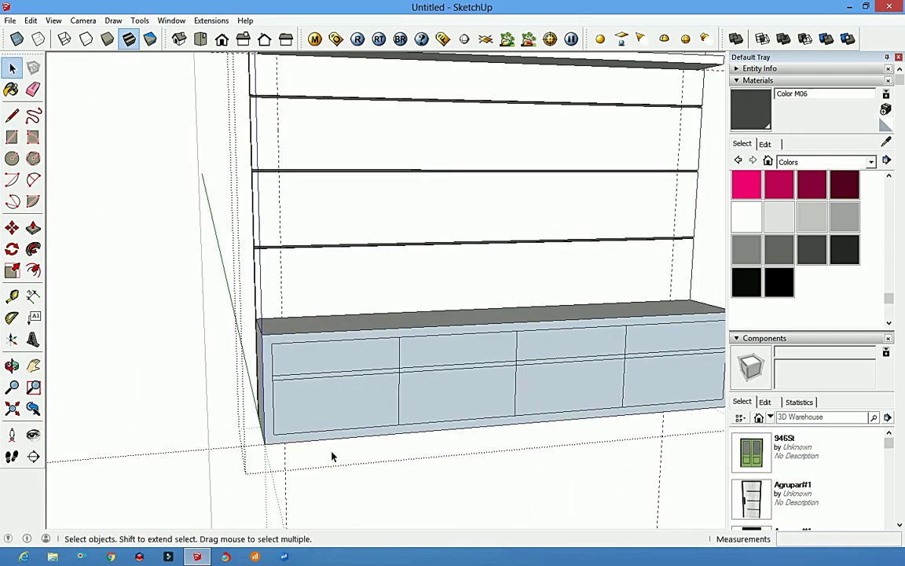
{"action": "scroll", "coordinate": [298, 405], "scroll_direction": "down", "scroll_amount": 4}
{"action": "scroll", "coordinate": [352, 361], "scroll_direction": "down", "scroll_amount": 2}
{"action": "scroll", "coordinate": [338, 401], "scroll_direction": "up", "scroll_amount": 3}
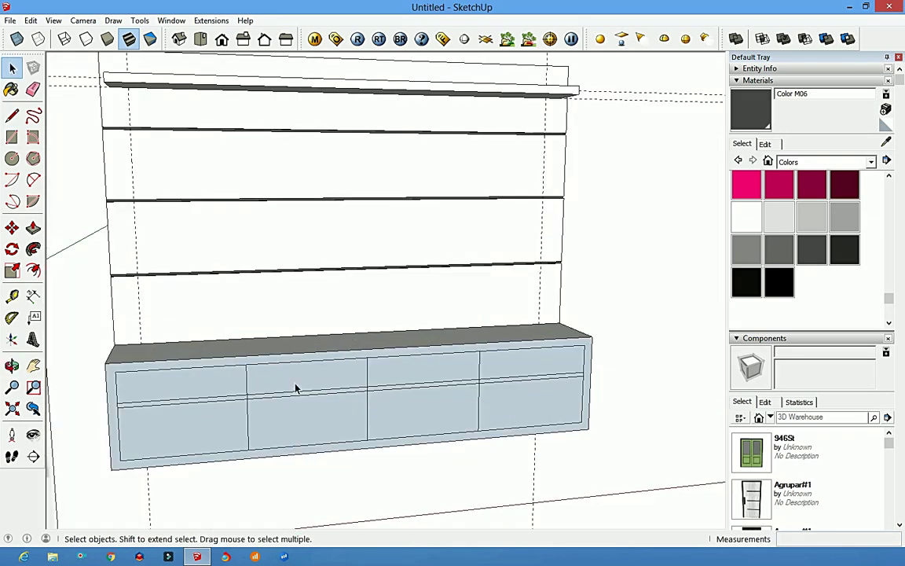
{"action": "scroll", "coordinate": [275, 395], "scroll_direction": "up", "scroll_amount": 2}
{"action": "left_click", "coordinate": [263, 397]}
{"action": "key", "text": "f"}
{"action": "left_click", "coordinate": [237, 388]}
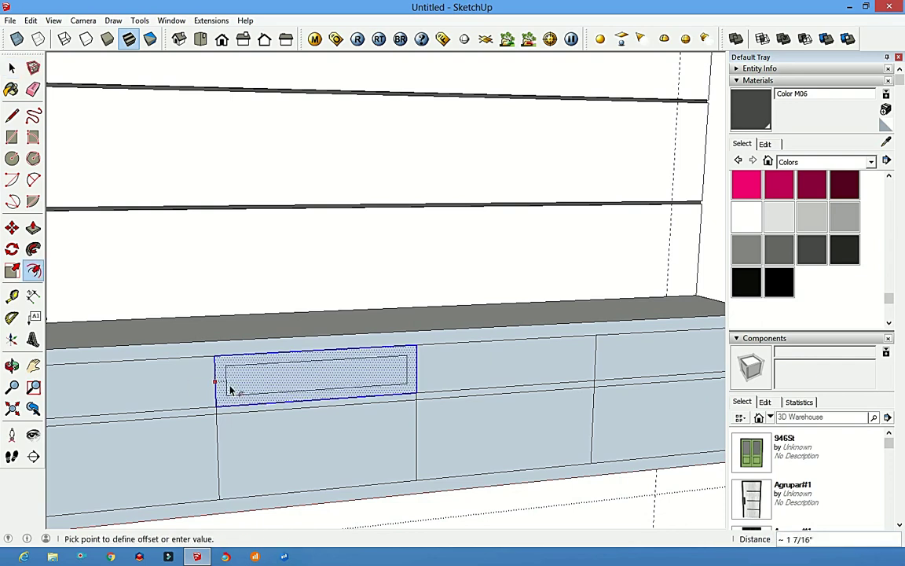
{"action": "scroll", "coordinate": [230, 389], "scroll_direction": "down", "scroll_amount": 2}
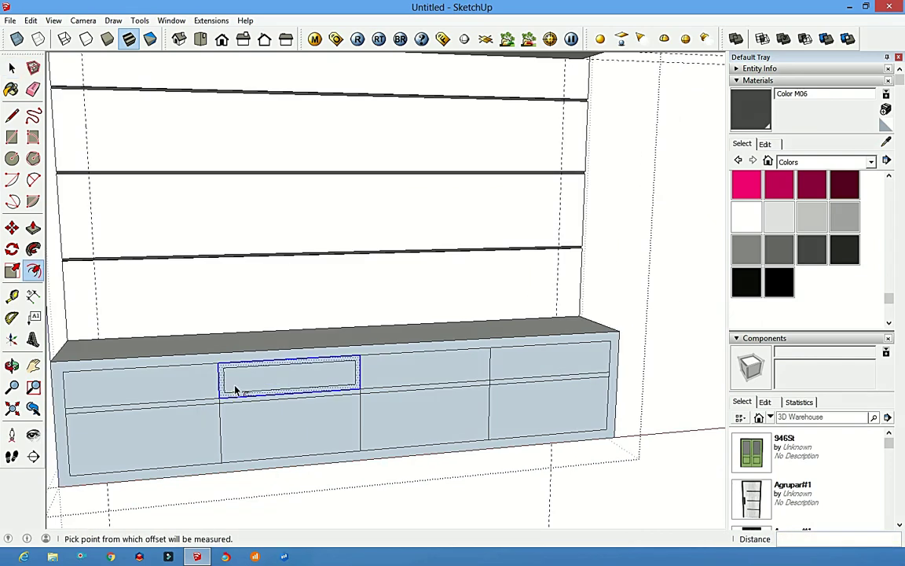
{"action": "key", "text": "space"}
{"action": "left_click", "coordinate": [464, 378]}
{"action": "key", "text": "f"}
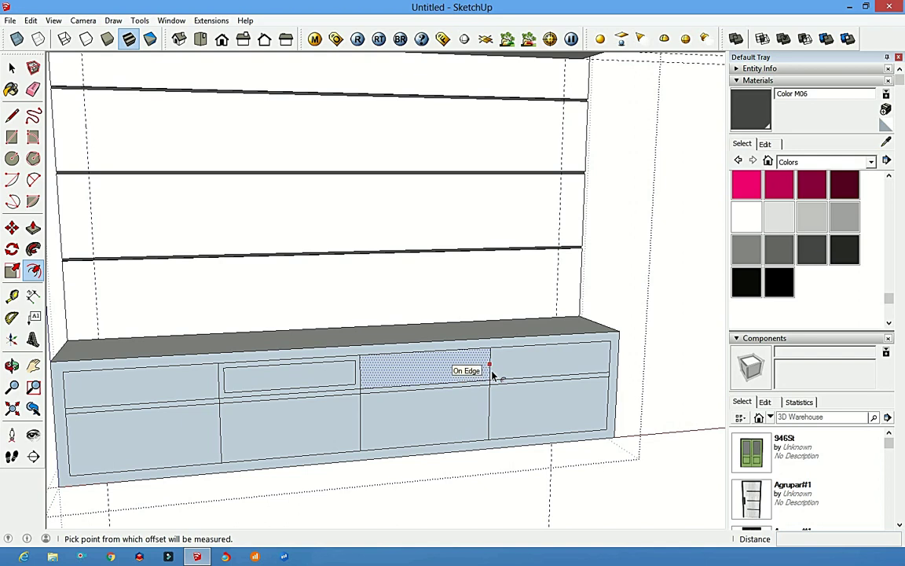
{"action": "scroll", "coordinate": [489, 376], "scroll_direction": "up", "scroll_amount": 2}
Draw a 2-inch vertical divider line down from the upper drawer corner
{"action": "key", "text": "l"}
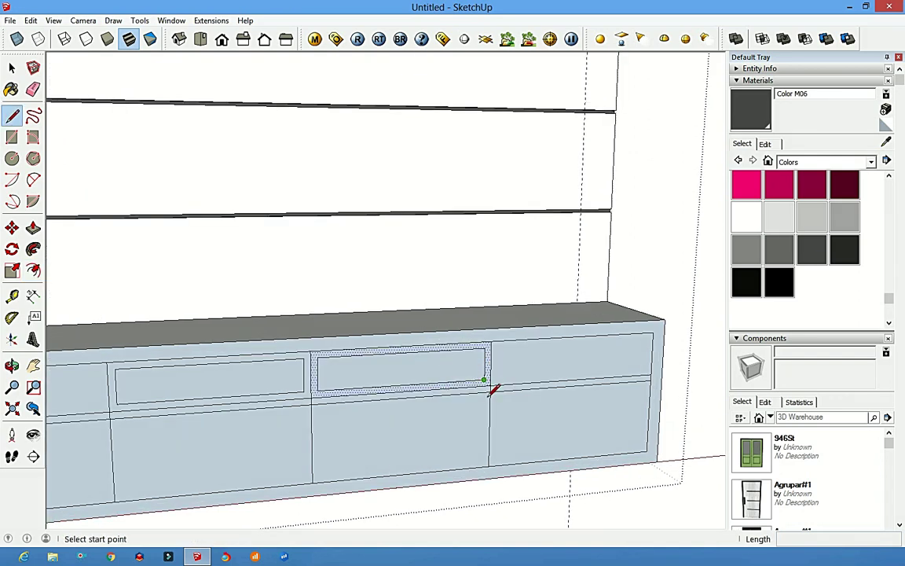
{"action": "left_click", "coordinate": [484, 380]}
{"action": "type", "text": "2"}
{"action": "key", "text": "Return"}
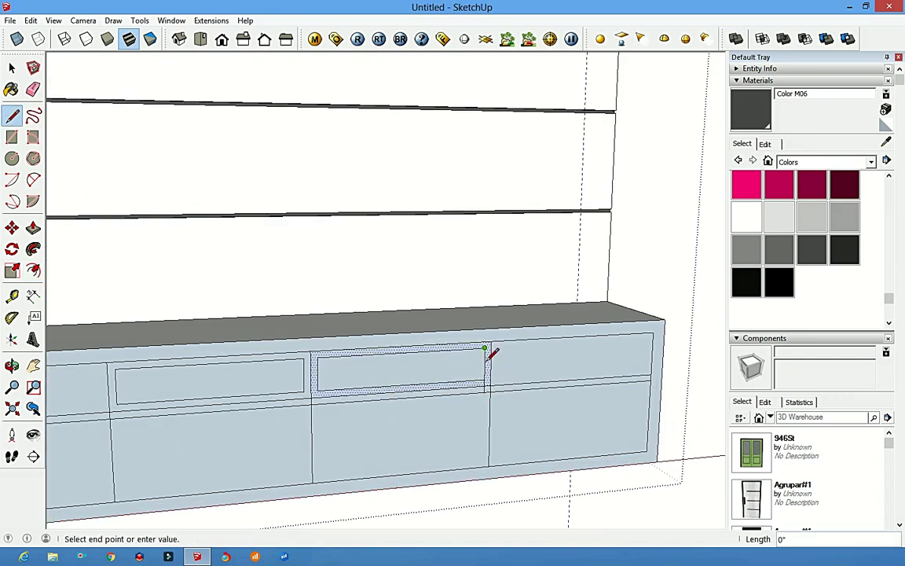
{"action": "left_click", "coordinate": [485, 348]}
{"action": "middle_click_drag", "start_coordinate": [485, 348], "coordinate": [269, 396]}
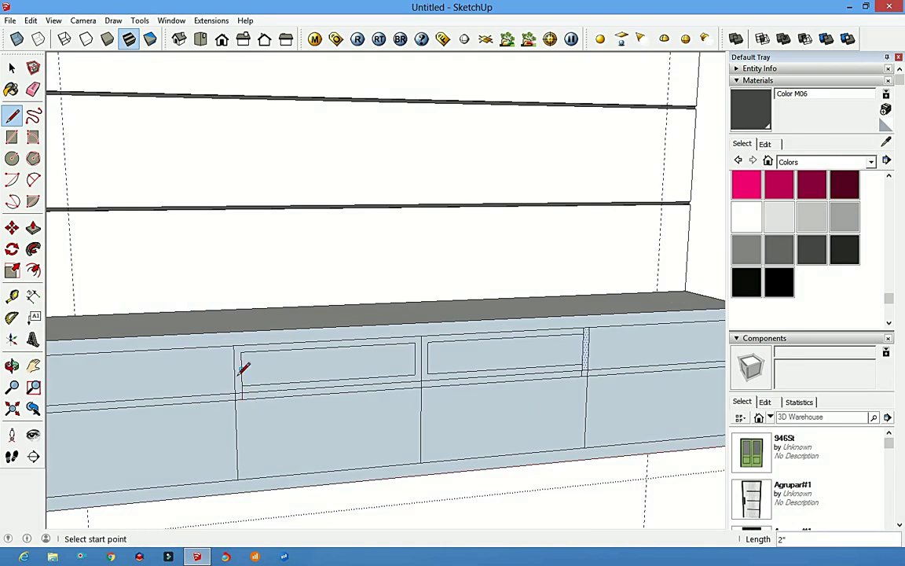
{"action": "left_click", "coordinate": [241, 349]}
{"action": "mouse_move", "coordinate": [241, 348]}
{"action": "middle_mouse_down"}
{"action": "mouse_move", "coordinate": [262, 363]}
{"action": "mouse_move", "coordinate": [283, 406]}
{"action": "middle_mouse_up"}
Erase the leftover edges around the upper drawer dividers
{"action": "key", "text": "e"}
{"action": "scroll", "coordinate": [440, 389], "scroll_direction": "down", "scroll_amount": 3}
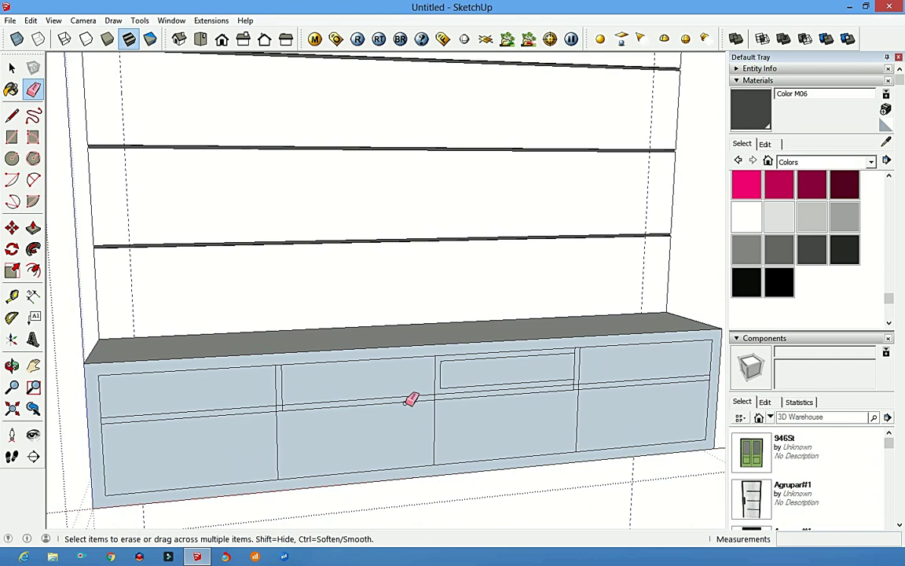
{"action": "scroll", "coordinate": [414, 397], "scroll_direction": "up", "scroll_amount": 3}
{"action": "key", "text": "l"}
{"action": "left_click", "coordinate": [431, 388]}
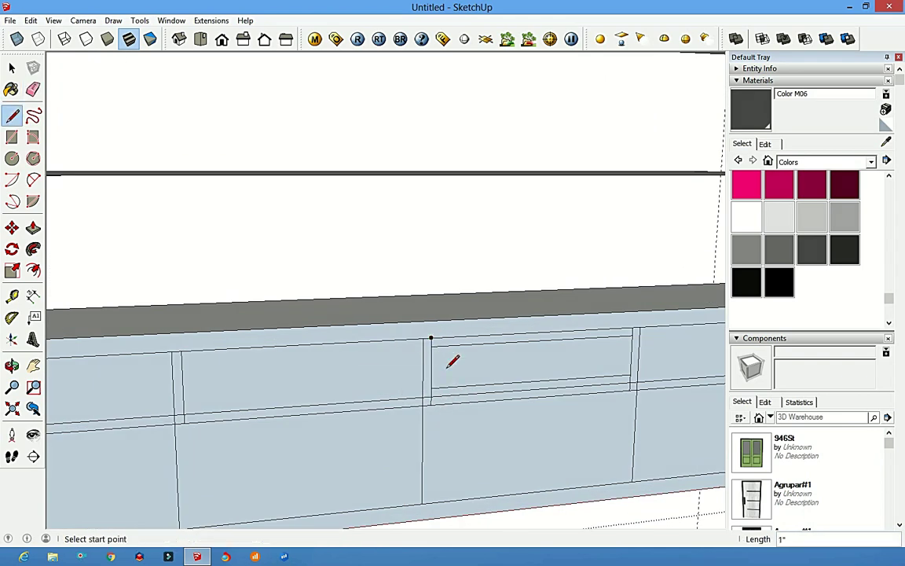
{"action": "key", "text": "e"}
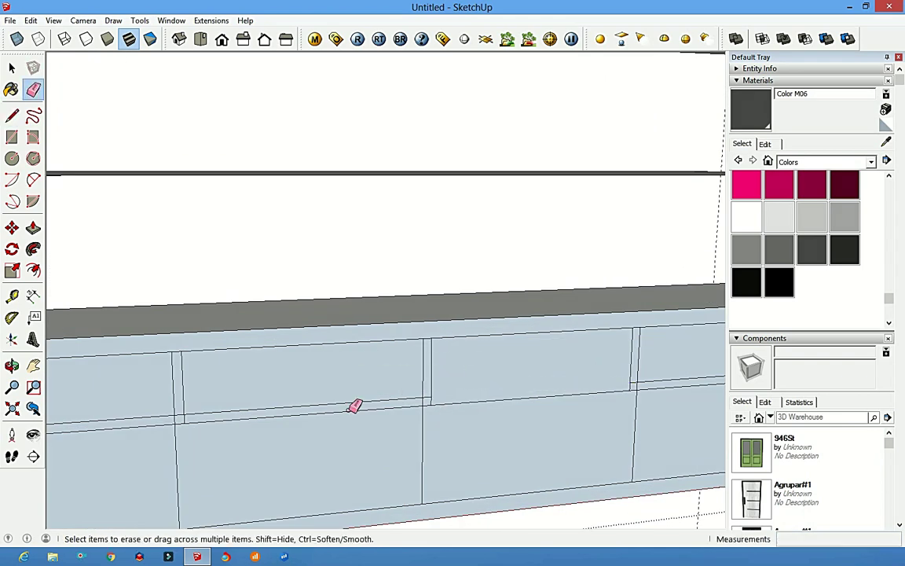
{"action": "scroll", "coordinate": [438, 410], "scroll_direction": "up", "scroll_amount": 1}
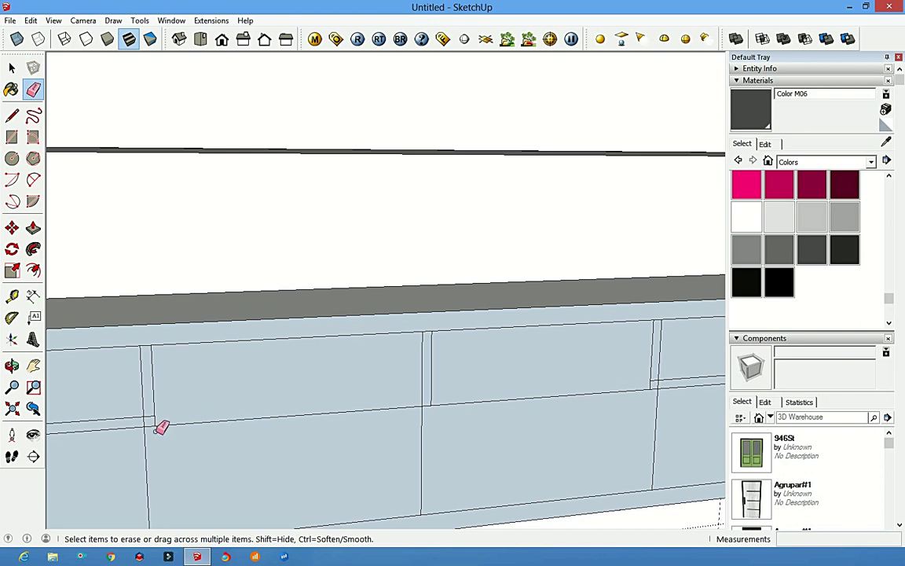
{"action": "scroll", "coordinate": [289, 432], "scroll_direction": "down", "scroll_amount": 3}
{"action": "scroll", "coordinate": [262, 428], "scroll_direction": "up", "scroll_amount": 1}
{"action": "scroll", "coordinate": [263, 429], "scroll_direction": "up", "scroll_amount": 2}
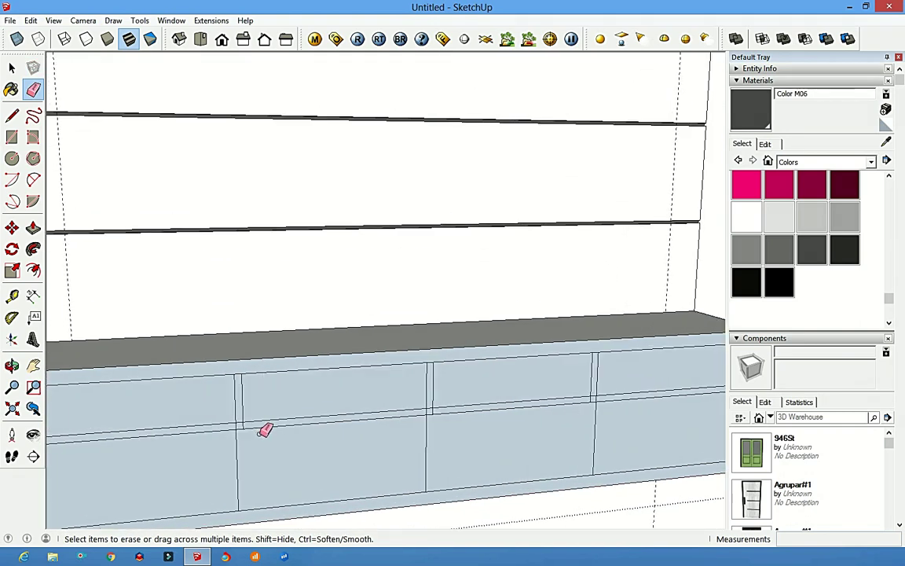
{"action": "scroll", "coordinate": [265, 429], "scroll_direction": "down", "scroll_amount": 3}
{"action": "scroll", "coordinate": [282, 433], "scroll_direction": "up", "scroll_amount": 4}
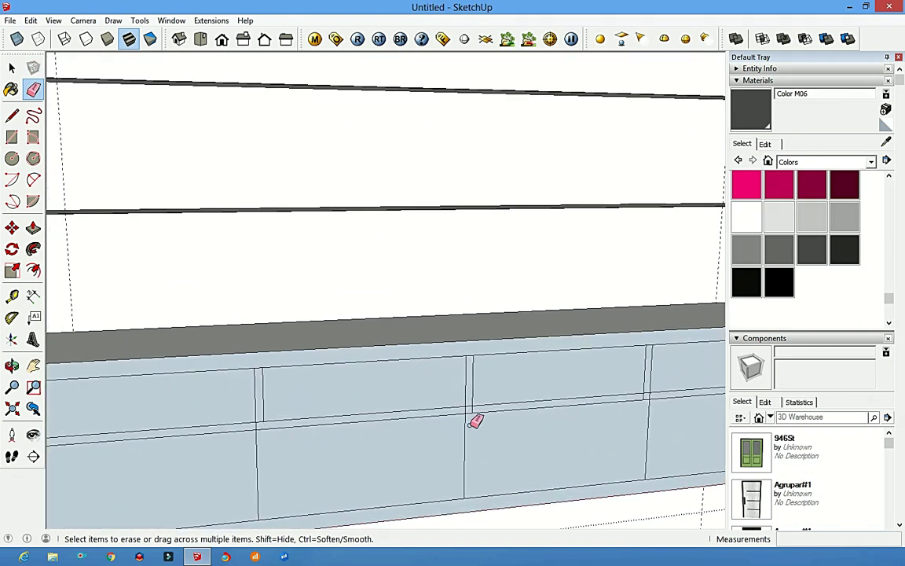
{"action": "scroll", "coordinate": [248, 432], "scroll_direction": "down", "scroll_amount": 3}
{"action": "scroll", "coordinate": [507, 414], "scroll_direction": "up", "scroll_amount": 3}
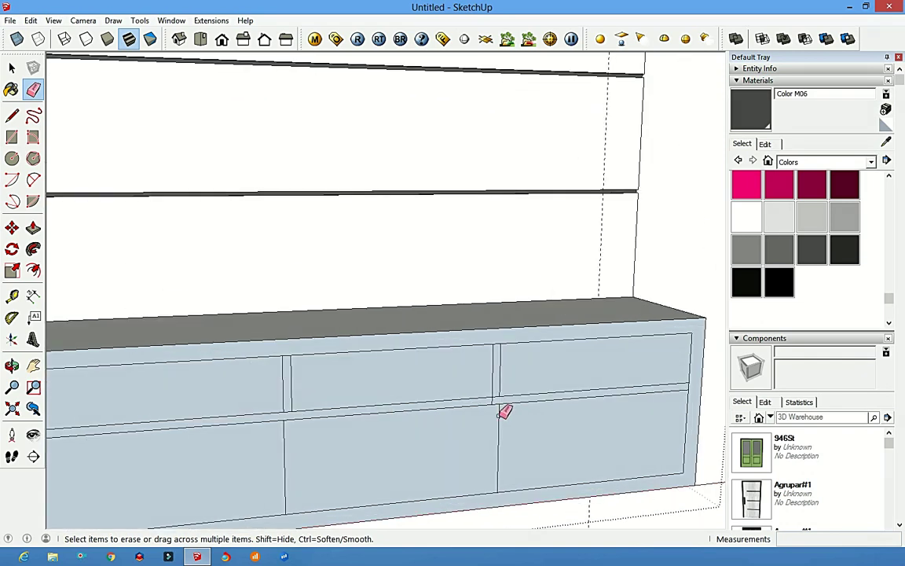
{"action": "scroll", "coordinate": [503, 414], "scroll_direction": "down", "scroll_amount": 3}
{"action": "scroll", "coordinate": [533, 428], "scroll_direction": "down", "scroll_amount": 1}
{"action": "scroll", "coordinate": [537, 417], "scroll_direction": "up", "scroll_amount": 4}
{"action": "key", "text": "l"}
{"action": "left_click", "coordinate": [501, 402]}
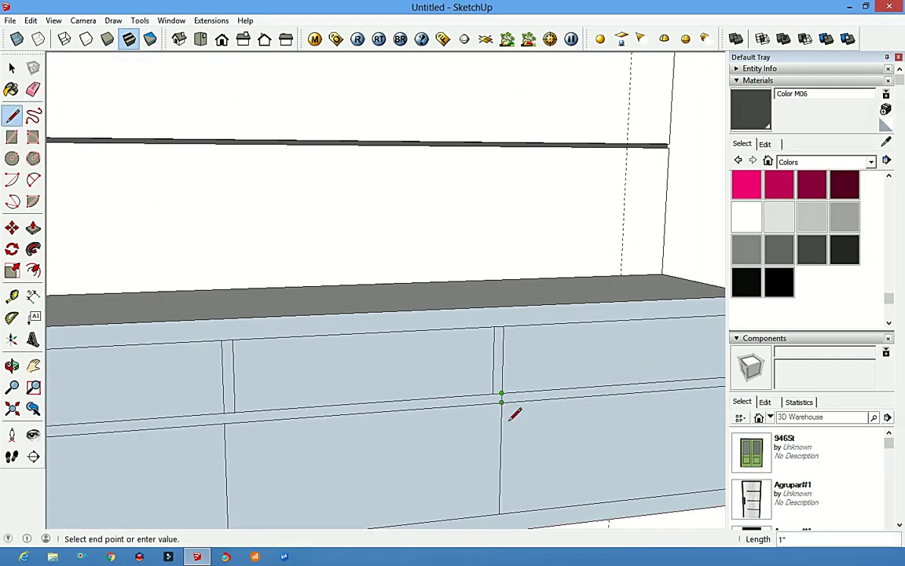
{"action": "scroll", "coordinate": [515, 414], "scroll_direction": "down", "scroll_amount": 2}
{"action": "key", "text": "Escape"}
{"action": "middle_click_drag", "start_coordinate": [165, 444], "coordinate": [405, 418]}
Recess the four upper panels 1' 4" into the cabinet as cubbies
{"action": "type", "text": "p'4"}
{"action": "key", "text": "Return"}
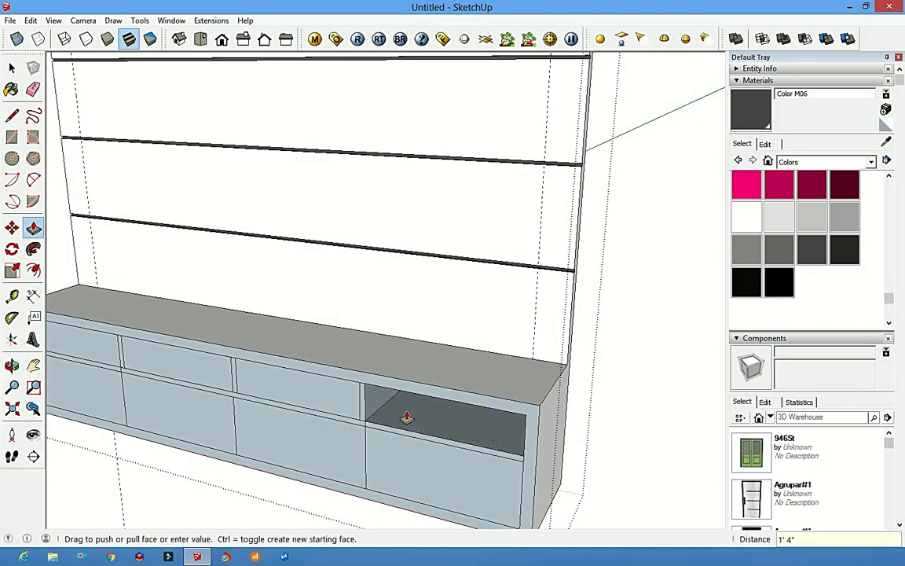
{"action": "double_click", "coordinate": [92, 353]}
{"action": "scroll", "coordinate": [308, 410], "scroll_direction": "up", "scroll_amount": 2}
{"action": "double_click", "coordinate": [309, 410]}
{"action": "double_click", "coordinate": [359, 396]}
{"action": "scroll", "coordinate": [360, 396], "scroll_direction": "up", "scroll_amount": 2}
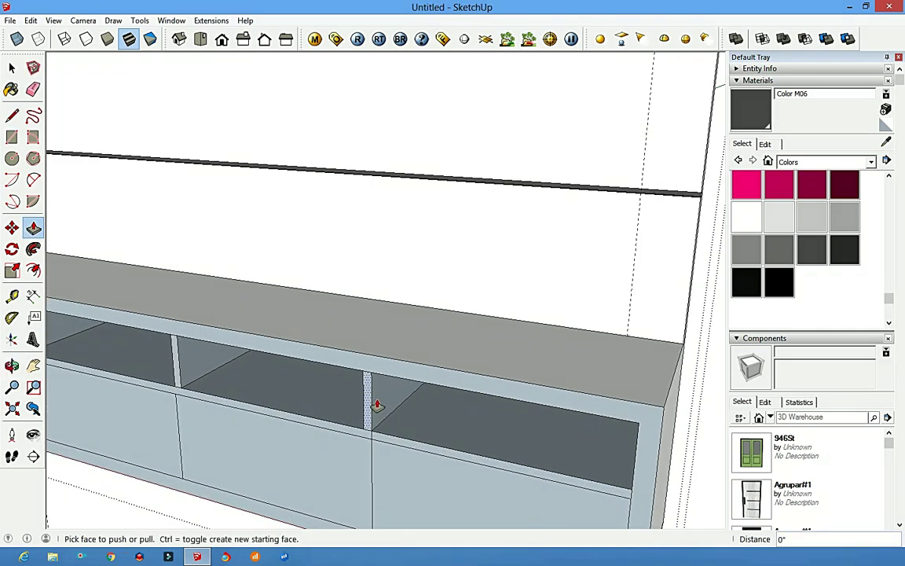
Push the divider strip back 3"
{"action": "left_click", "coordinate": [376, 404]}
{"action": "key", "text": "Return"}
{"action": "scroll", "coordinate": [322, 407], "scroll_direction": "down", "scroll_amount": 2}
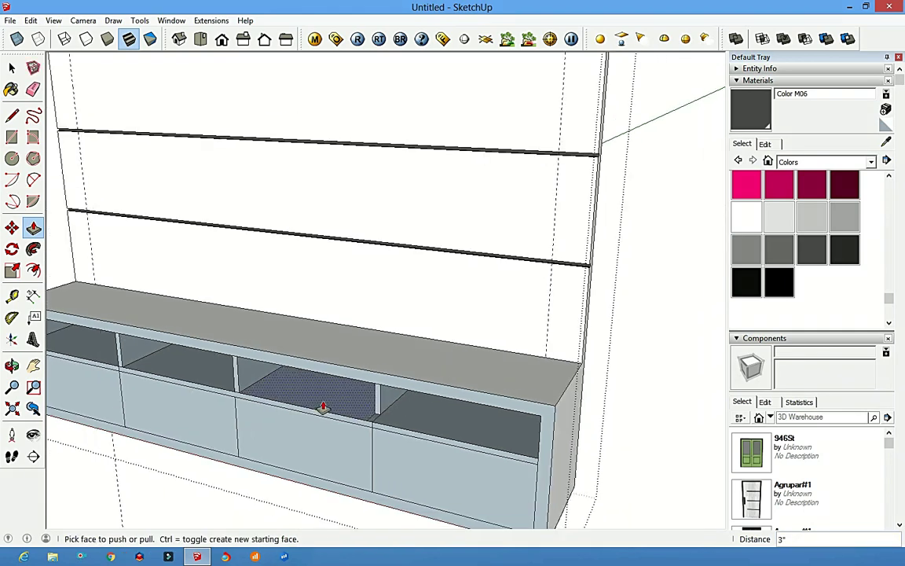
{"action": "scroll", "coordinate": [262, 430], "scroll_direction": "down", "scroll_amount": 3}
{"action": "scroll", "coordinate": [328, 433], "scroll_direction": "up", "scroll_amount": 3}
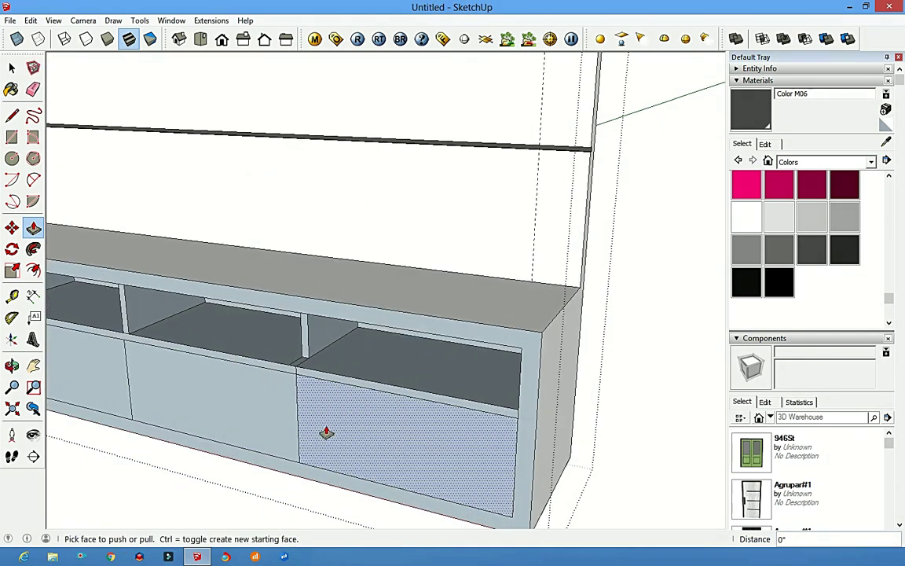
Push the lower-right panel back 1' 1" into an open compartment
{"action": "key", "text": "l"}
{"action": "left_click", "coordinate": [289, 366]}
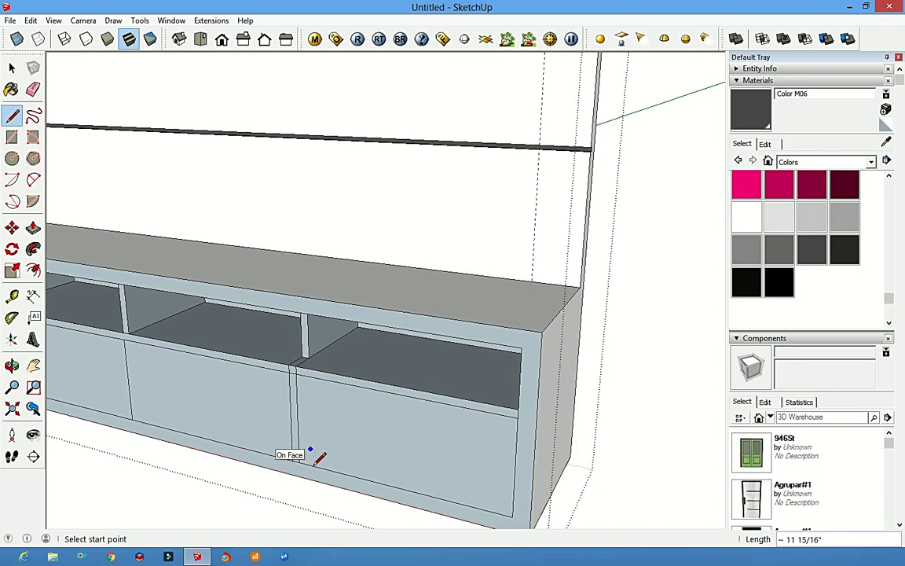
{"action": "key", "text": "p"}
{"action": "left_click", "coordinate": [337, 446]}
{"action": "left_click", "coordinate": [320, 397]}
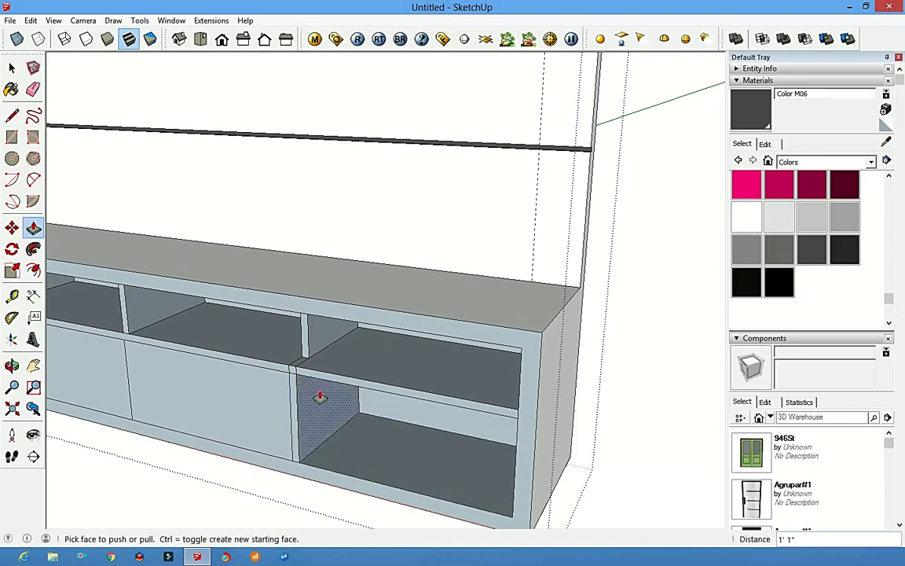
Erase the extra edges around the shelf divider
{"action": "middle_click_drag", "start_coordinate": [289, 397], "coordinate": [330, 383]}
{"action": "scroll", "coordinate": [330, 385], "scroll_direction": "up", "scroll_amount": 3}
{"action": "key", "text": "e"}
{"action": "scroll", "coordinate": [329, 385], "scroll_direction": "down", "scroll_amount": 3}
{"action": "scroll", "coordinate": [347, 384], "scroll_direction": "down", "scroll_amount": 2}
{"action": "mouse_move", "coordinate": [222, 378]}
{"action": "middle_mouse_down"}
{"action": "mouse_move", "coordinate": [262, 418]}
{"action": "mouse_move", "coordinate": [421, 388]}
{"action": "mouse_move", "coordinate": [418, 359]}
{"action": "mouse_move", "coordinate": [527, 366]}
{"action": "middle_mouse_up"}
{"action": "scroll", "coordinate": [289, 434], "scroll_direction": "up", "scroll_amount": 5}
{"action": "scroll", "coordinate": [283, 430], "scroll_direction": "down", "scroll_amount": 5}
{"action": "scroll", "coordinate": [418, 359], "scroll_direction": "up", "scroll_amount": 5}
Draw vertical lines down from the divider bases to split the lower drawer fronts
{"action": "scroll", "coordinate": [531, 367], "scroll_direction": "down", "scroll_amount": 5}
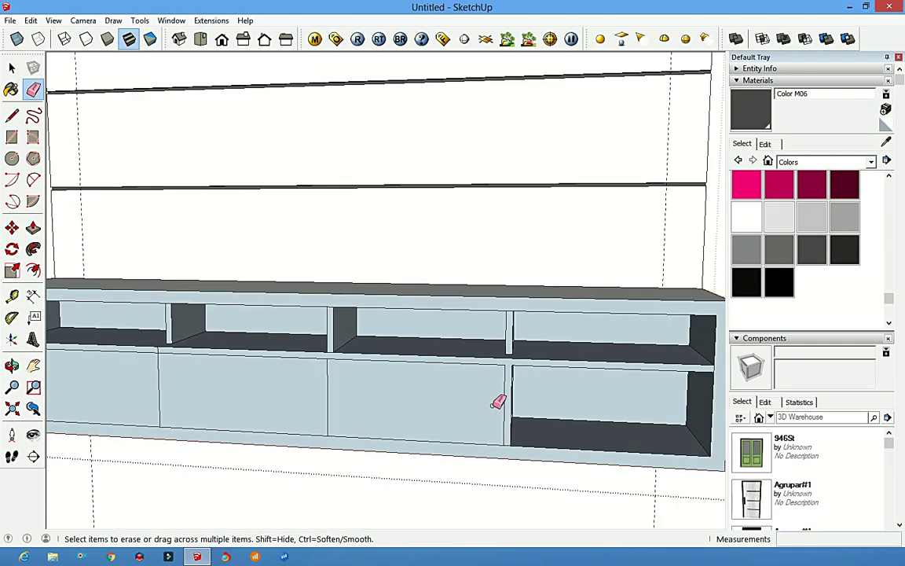
{"action": "scroll", "coordinate": [245, 403], "scroll_direction": "down", "scroll_amount": 2}
{"action": "scroll", "coordinate": [262, 374], "scroll_direction": "up", "scroll_amount": 4}
{"action": "middle_click_drag", "start_coordinate": [263, 374], "coordinate": [252, 380]}
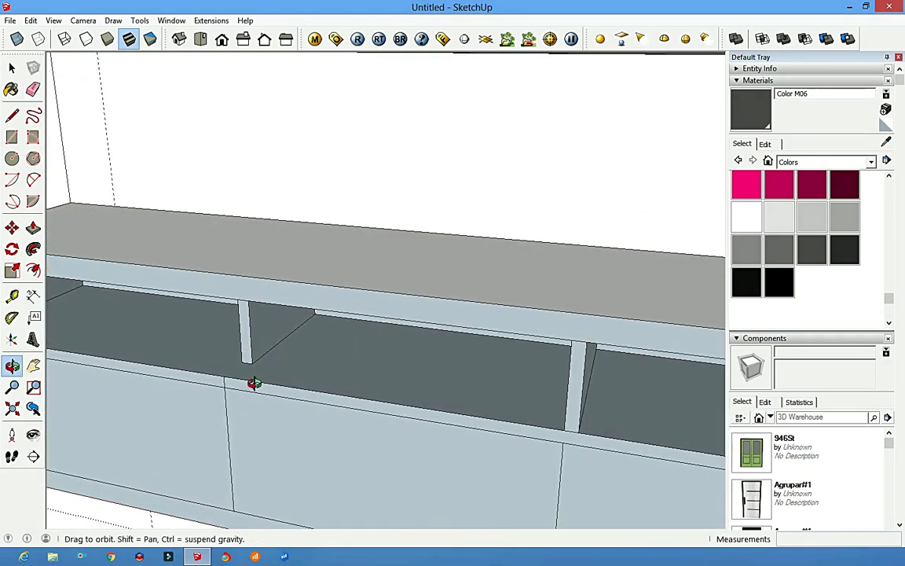
{"action": "key", "text": "l"}
{"action": "left_click", "coordinate": [244, 362]}
{"action": "scroll", "coordinate": [239, 393], "scroll_direction": "up", "scroll_amount": 2}
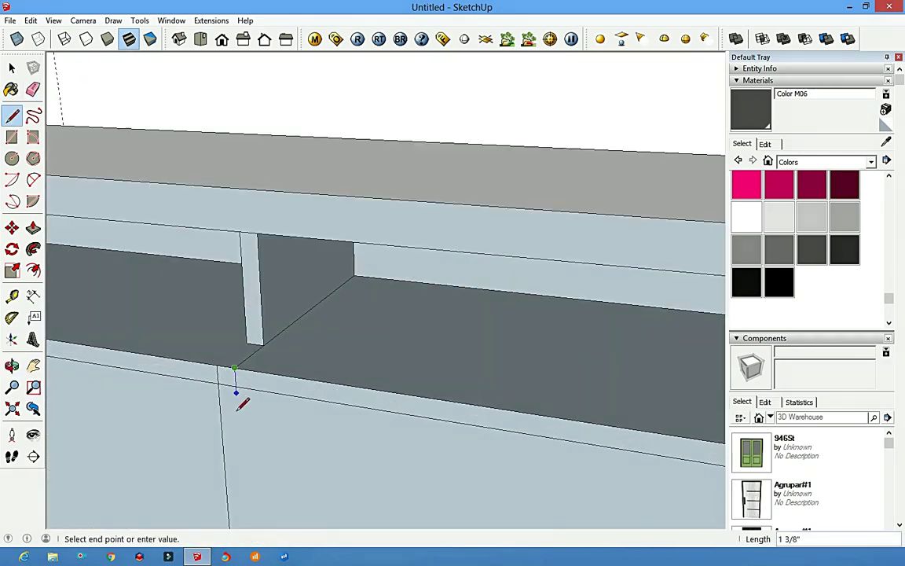
{"action": "left_click", "coordinate": [241, 400]}
{"action": "scroll", "coordinate": [244, 487], "scroll_direction": "down", "scroll_amount": 3}
{"action": "scroll", "coordinate": [244, 487], "scroll_direction": "up", "scroll_amount": 2}
{"action": "left_click", "coordinate": [238, 393]}
Clean up the leftover edges on the lower front face
{"action": "key", "text": "e"}
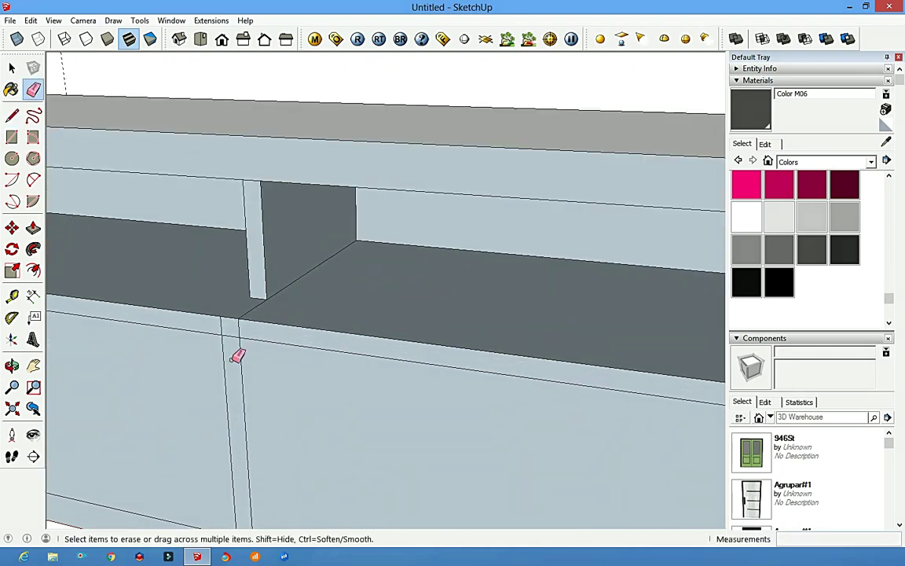
{"action": "scroll", "coordinate": [228, 442], "scroll_direction": "down", "scroll_amount": 2}
{"action": "scroll", "coordinate": [229, 442], "scroll_direction": "up", "scroll_amount": 1}
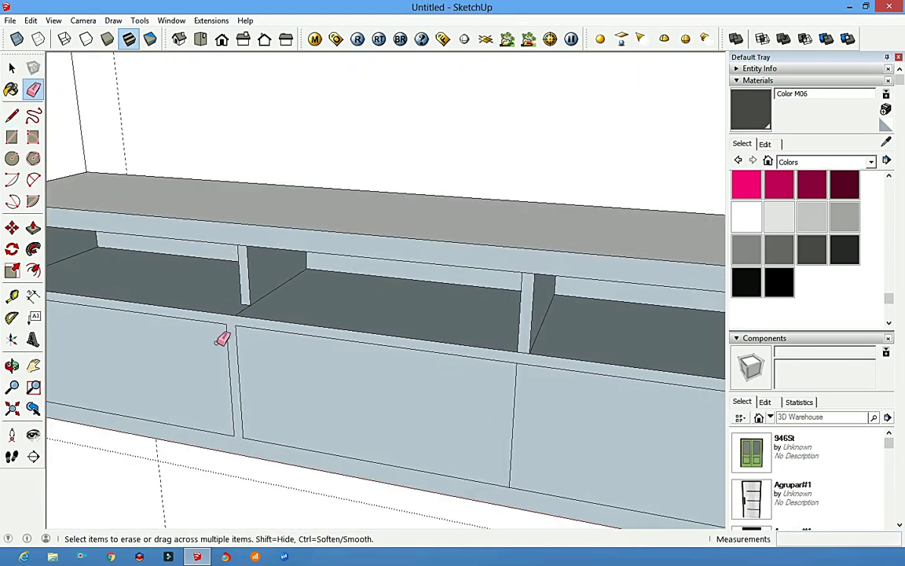
{"action": "scroll", "coordinate": [223, 339], "scroll_direction": "down", "scroll_amount": 2}
{"action": "scroll", "coordinate": [371, 402], "scroll_direction": "up", "scroll_amount": 2}
{"action": "mouse_move", "coordinate": [402, 364]}
{"action": "middle_mouse_down"}
{"action": "mouse_move", "coordinate": [378, 414]}
{"action": "mouse_move", "coordinate": [404, 360]}
{"action": "mouse_move", "coordinate": [415, 453]}
{"action": "middle_mouse_up"}
{"action": "scroll", "coordinate": [415, 453], "scroll_direction": "down", "scroll_amount": 1}
{"action": "key", "text": "l"}
{"action": "left_click", "coordinate": [385, 372]}
{"action": "scroll", "coordinate": [360, 390], "scroll_direction": "up", "scroll_amount": 1}
{"action": "key", "text": "e"}
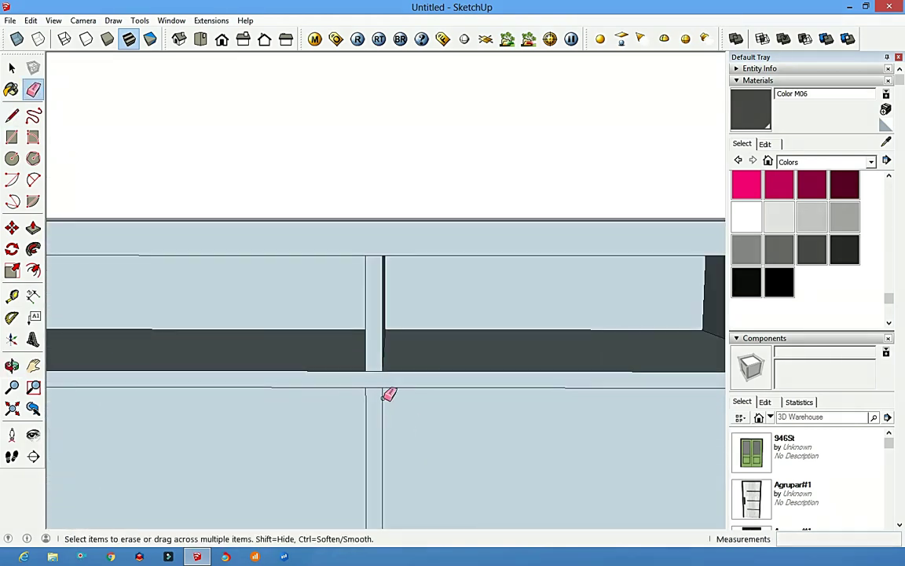
{"action": "scroll", "coordinate": [364, 379], "scroll_direction": "down", "scroll_amount": 3}
{"action": "scroll", "coordinate": [171, 422], "scroll_direction": "down", "scroll_amount": 2}
Push the lower-left front face back into an open cubby
{"action": "key", "text": "p"}
{"action": "left_click", "coordinate": [154, 382]}
{"action": "left_click", "coordinate": [171, 367]}
{"action": "key", "text": "o"}
{"action": "left_click_drag", "start_coordinate": [272, 384], "coordinate": [423, 400]}
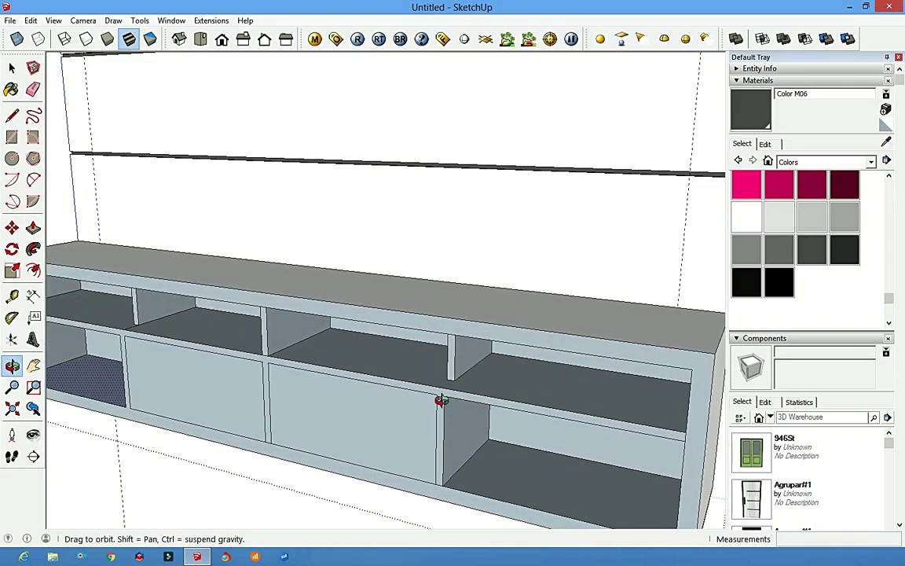
Pull a thin 4-inch shelf out in the right end compartment
{"action": "key", "text": "p"}
{"action": "scroll", "coordinate": [461, 408], "scroll_direction": "up", "scroll_amount": 2}
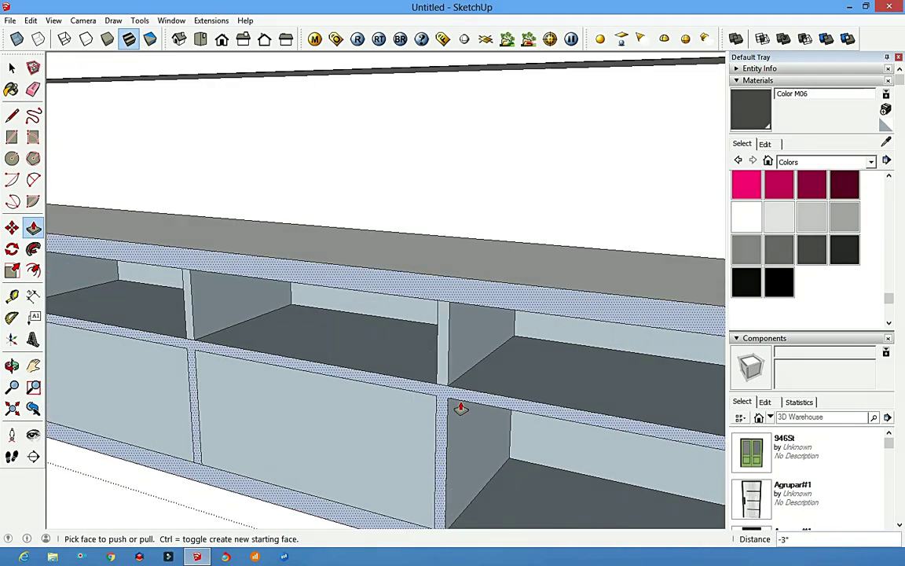
{"action": "key", "text": "l"}
{"action": "left_click", "coordinate": [460, 402]}
{"action": "key", "text": "p"}
{"action": "left_click", "coordinate": [474, 397]}
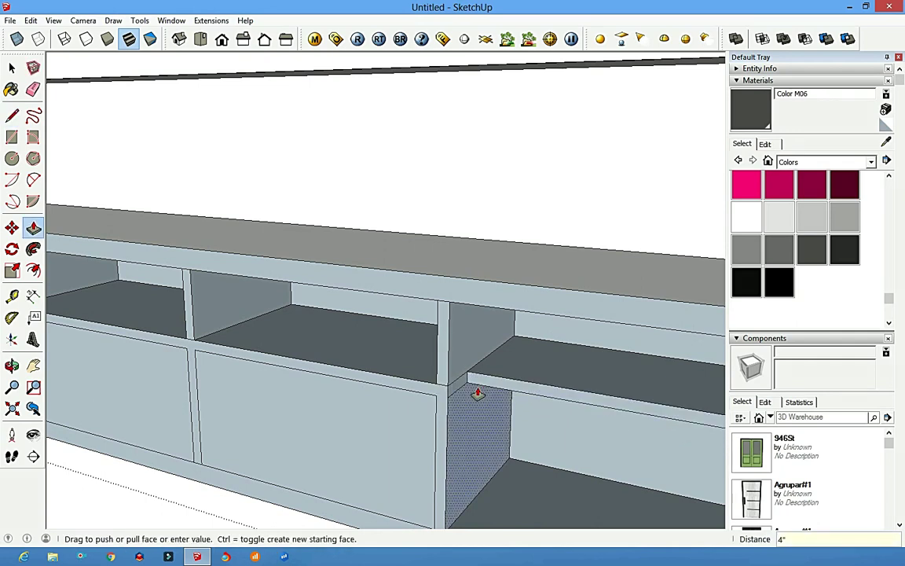
{"action": "left_click", "coordinate": [477, 392]}
{"action": "middle_click_drag", "start_coordinate": [477, 393], "coordinate": [202, 344]}
Zoom in and out to inspect the end compartments and the new shelf
{"action": "key", "text": "l"}
{"action": "key", "text": "p"}
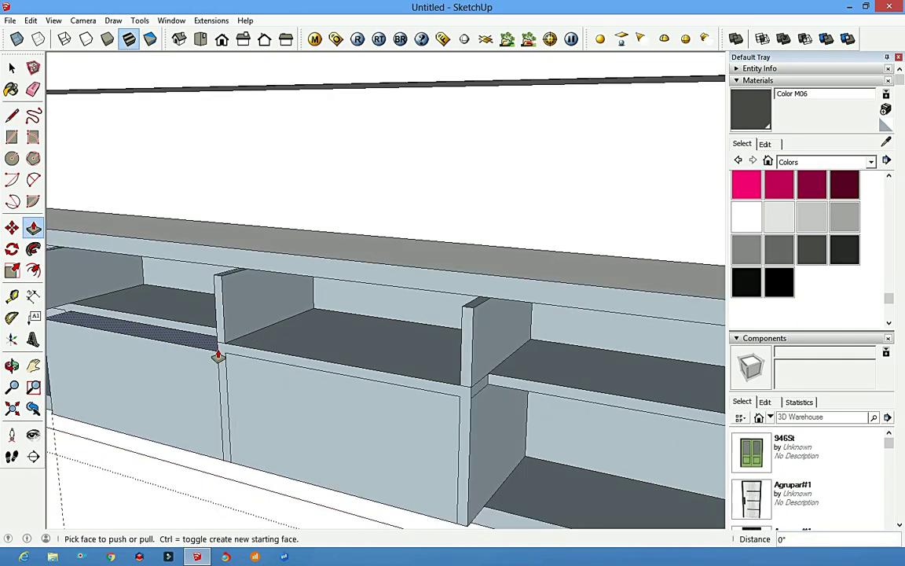
{"action": "scroll", "coordinate": [218, 356], "scroll_direction": "down", "scroll_amount": 3}
{"action": "scroll", "coordinate": [212, 360], "scroll_direction": "down", "scroll_amount": 2}
{"action": "scroll", "coordinate": [210, 358], "scroll_direction": "up", "scroll_amount": 5}
{"action": "key", "text": "l"}
{"action": "key", "text": "p"}
{"action": "scroll", "coordinate": [202, 363], "scroll_direction": "down", "scroll_amount": 3}
{"action": "scroll", "coordinate": [235, 358], "scroll_direction": "up", "scroll_amount": 4}
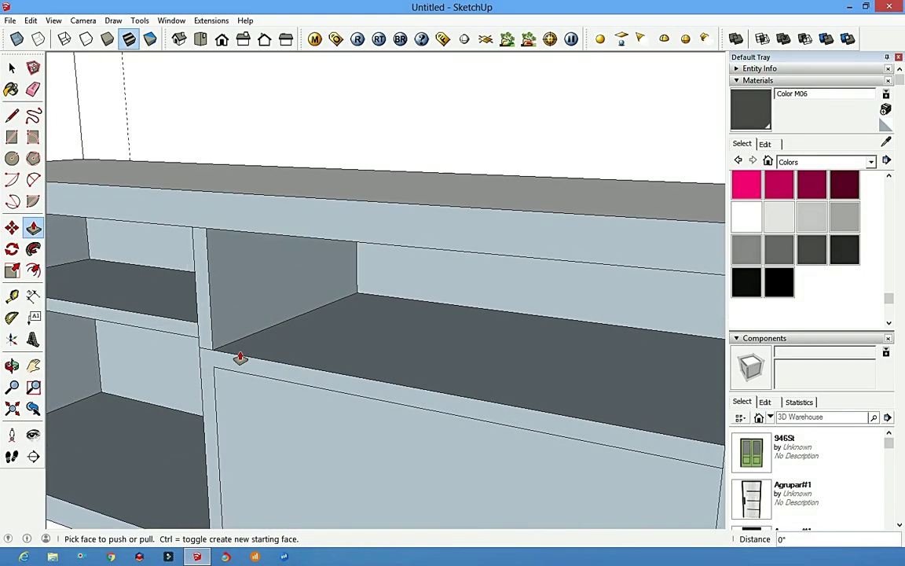
{"action": "key", "text": "e"}
{"action": "scroll", "coordinate": [236, 363], "scroll_direction": "down", "scroll_amount": 3}
{"action": "scroll", "coordinate": [445, 410], "scroll_direction": "up", "scroll_amount": 3}
{"action": "scroll", "coordinate": [328, 405], "scroll_direction": "down", "scroll_amount": 2}
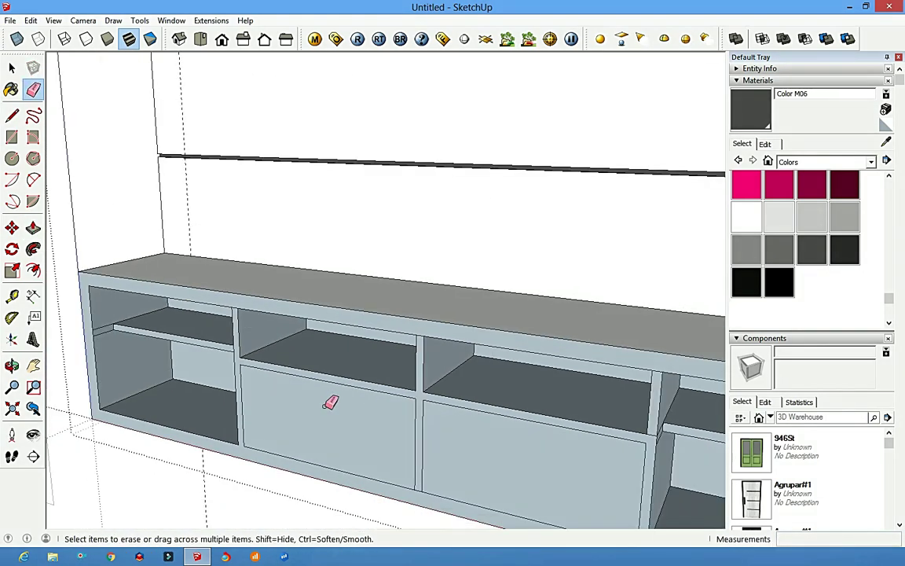
{"action": "scroll", "coordinate": [275, 426], "scroll_direction": "down", "scroll_amount": 2}
Orbit to a front view and zoom out to compare the cabinet with the reference photo
{"action": "mouse_move", "coordinate": [323, 430]}
{"action": "middle_mouse_down"}
{"action": "mouse_move", "coordinate": [308, 402]}
{"action": "mouse_move", "coordinate": [367, 383]}
{"action": "middle_mouse_up"}
{"action": "key", "text": "space"}
{"action": "scroll", "coordinate": [393, 409], "scroll_direction": "down", "scroll_amount": 2}
{"action": "scroll", "coordinate": [466, 471], "scroll_direction": "up", "scroll_amount": 1}
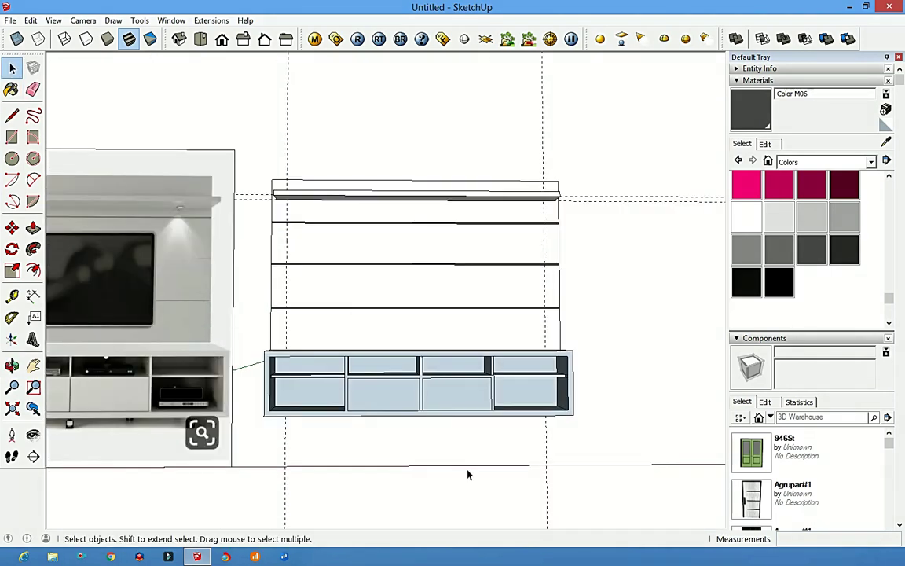
{"action": "scroll", "coordinate": [235, 378], "scroll_direction": "up", "scroll_amount": 1}
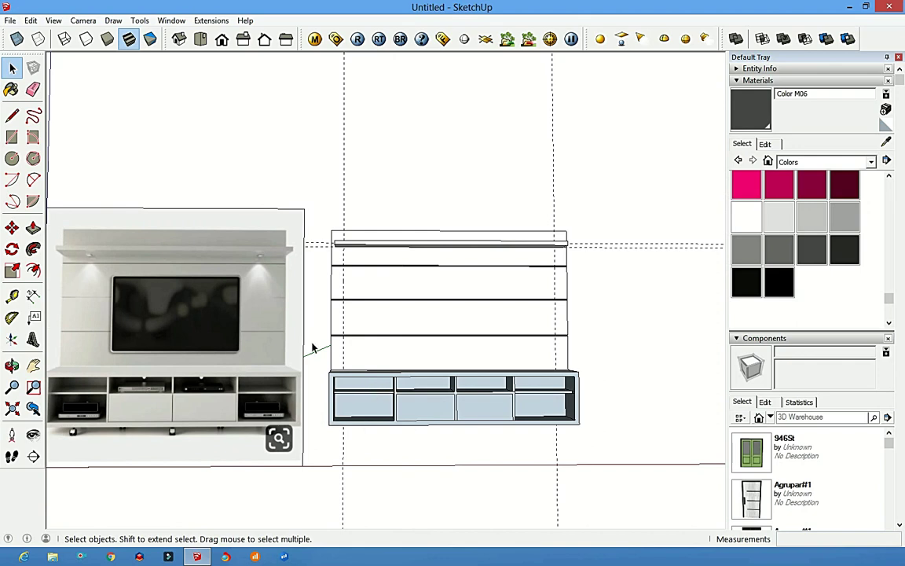
{"action": "scroll", "coordinate": [415, 355], "scroll_direction": "down", "scroll_amount": 1}
{"action": "scroll", "coordinate": [110, 385], "scroll_direction": "up", "scroll_amount": 1}
{"action": "scroll", "coordinate": [110, 385], "scroll_direction": "up", "scroll_amount": 2}
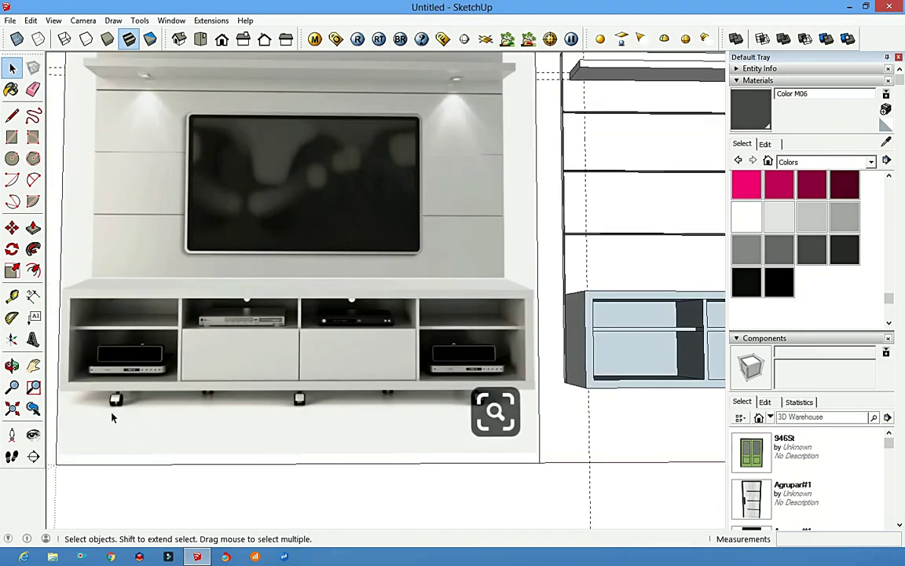
{"action": "scroll", "coordinate": [110, 377], "scroll_direction": "down", "scroll_amount": 1}
{"action": "scroll", "coordinate": [443, 352], "scroll_direction": "down", "scroll_amount": 1}
Orbit beneath the cabinet to expose its underside
{"action": "key", "text": "p"}
{"action": "key", "text": "space"}
{"action": "middle_click_drag", "start_coordinate": [602, 369], "coordinate": [601, 251]}
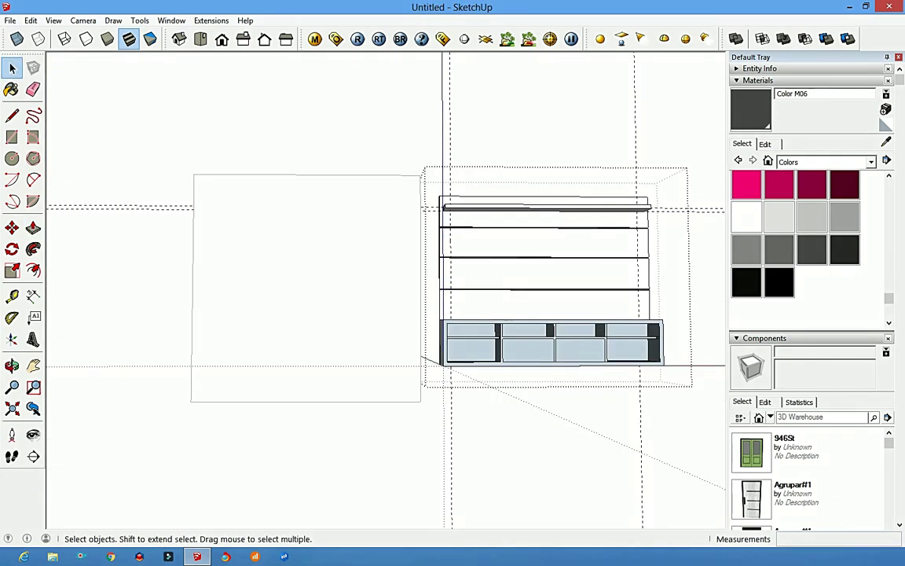
{"action": "scroll", "coordinate": [601, 251], "scroll_direction": "up", "scroll_amount": 2}
{"action": "key", "text": "e"}
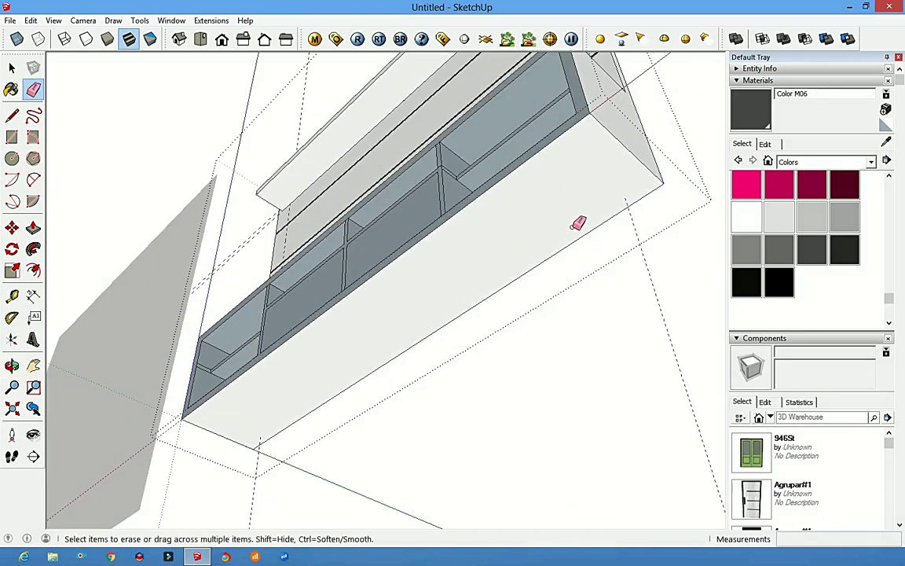
{"action": "key", "text": "c"}
{"action": "scroll", "coordinate": [581, 142], "scroll_direction": "up", "scroll_amount": 2}
Draw a circle near an underside corner and paint it Metal Seamed from the Metal library
{"action": "scroll", "coordinate": [589, 116], "scroll_direction": "up", "scroll_amount": 2}
{"action": "left_click", "coordinate": [592, 97]}
{"action": "left_click", "coordinate": [595, 147]}
{"action": "key", "text": "b"}
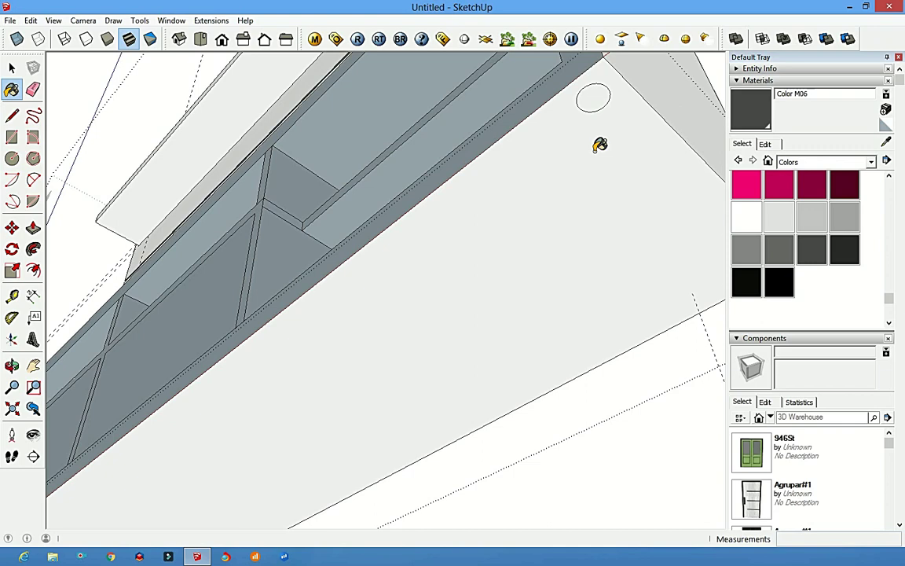
{"action": "left_click", "coordinate": [870, 161]}
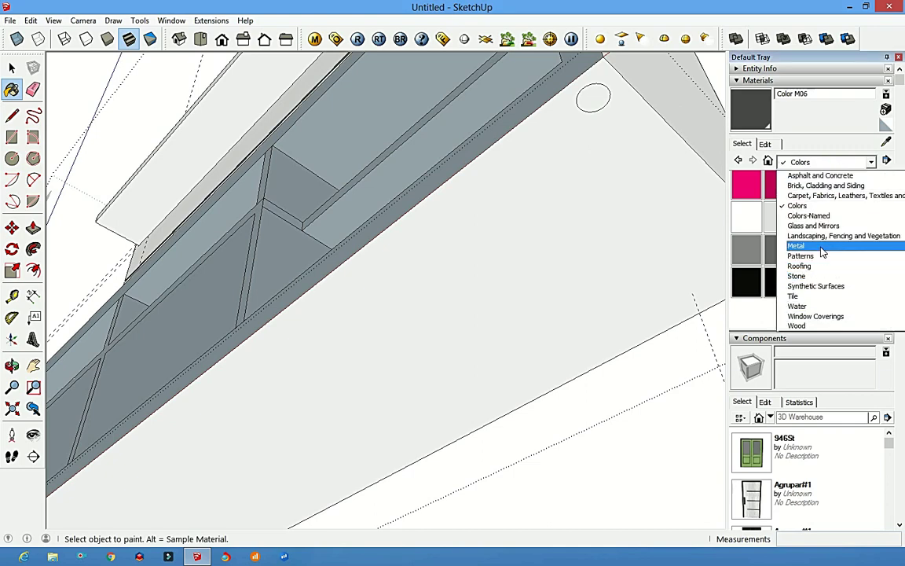
{"action": "left_click", "coordinate": [796, 245]}
{"action": "left_click", "coordinate": [778, 219]}
{"action": "left_click", "coordinate": [594, 100]}
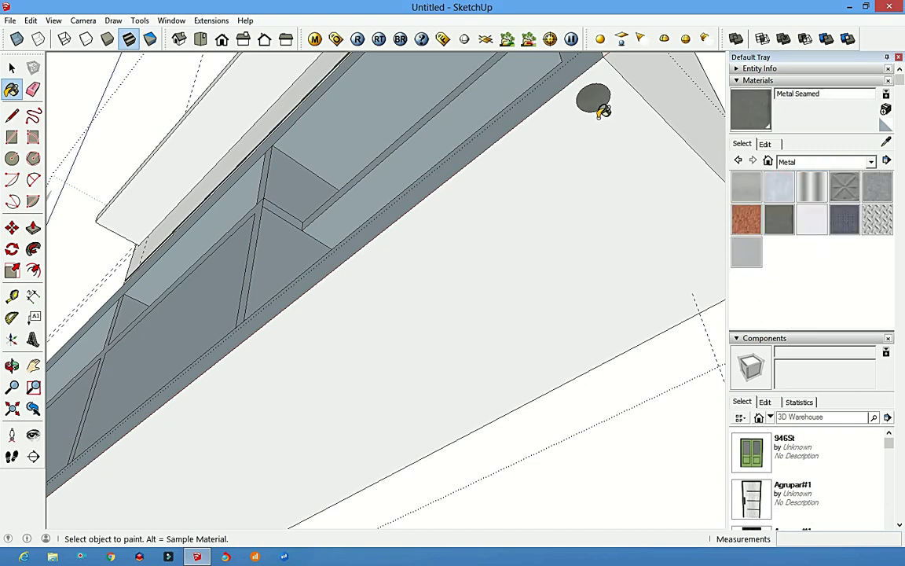
Copy the circle to the far underside corner with Move+Ctrl
{"action": "key", "text": "space"}
{"action": "key", "text": "m"}
{"action": "left_click", "coordinate": [593, 102]}
{"action": "key", "text": "ctrl"}
{"action": "scroll", "coordinate": [541, 142], "scroll_direction": "down", "scroll_amount": 3}
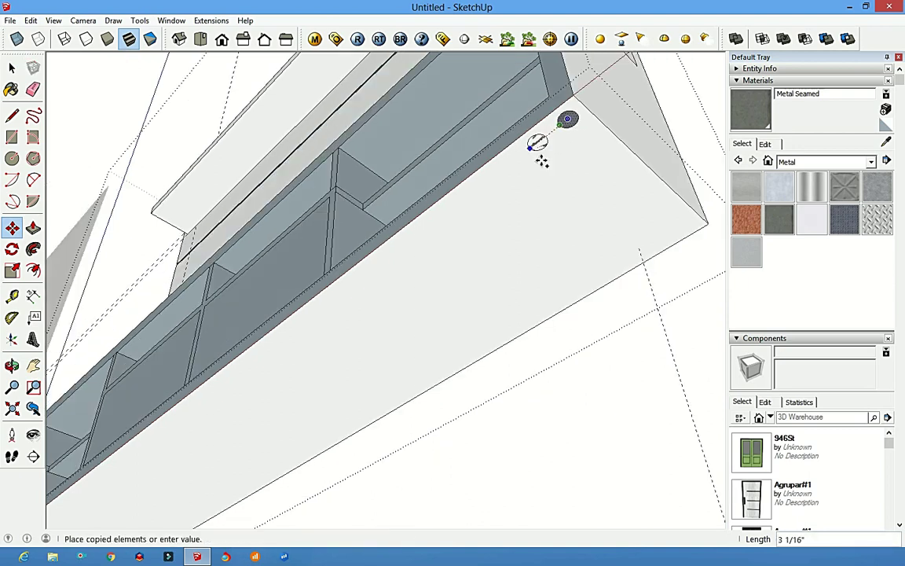
{"action": "scroll", "coordinate": [135, 470], "scroll_direction": "down", "scroll_amount": 2}
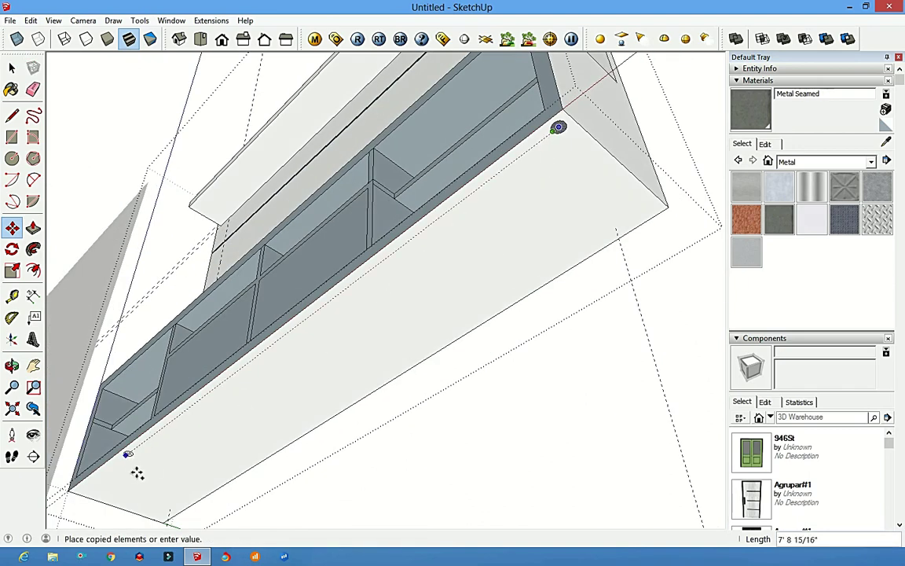
{"action": "left_click", "coordinate": [94, 495]}
{"action": "scroll", "coordinate": [501, 347], "scroll_direction": "down", "scroll_amount": 3}
{"action": "scroll", "coordinate": [584, 227], "scroll_direction": "up", "scroll_amount": 4}
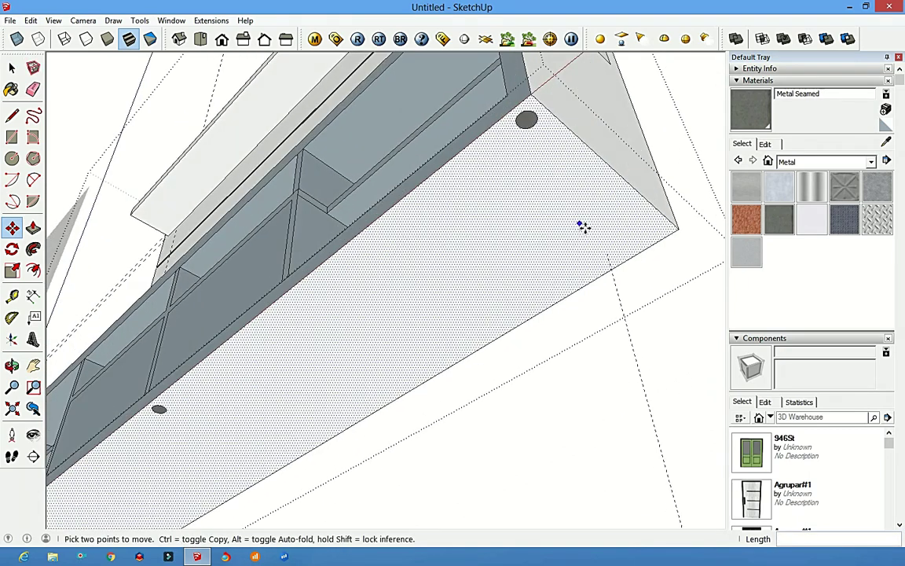
Copy another circle along the underside edge
{"action": "key", "text": "space"}
{"action": "key", "text": "m"}
{"action": "left_click", "coordinate": [526, 120]}
{"action": "key", "text": "ctrl"}
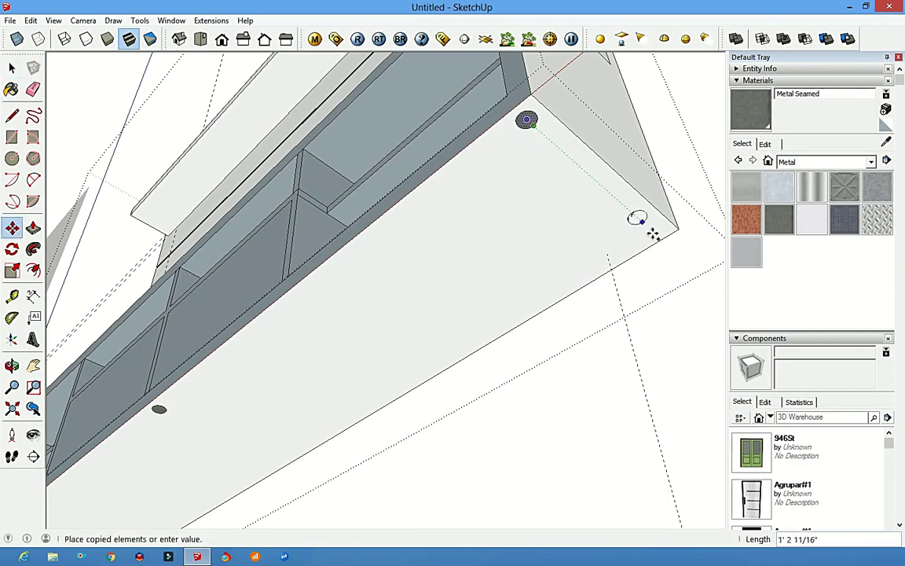
{"action": "scroll", "coordinate": [313, 444], "scroll_direction": "down", "scroll_amount": 2}
{"action": "scroll", "coordinate": [228, 479], "scroll_direction": "up", "scroll_amount": 3}
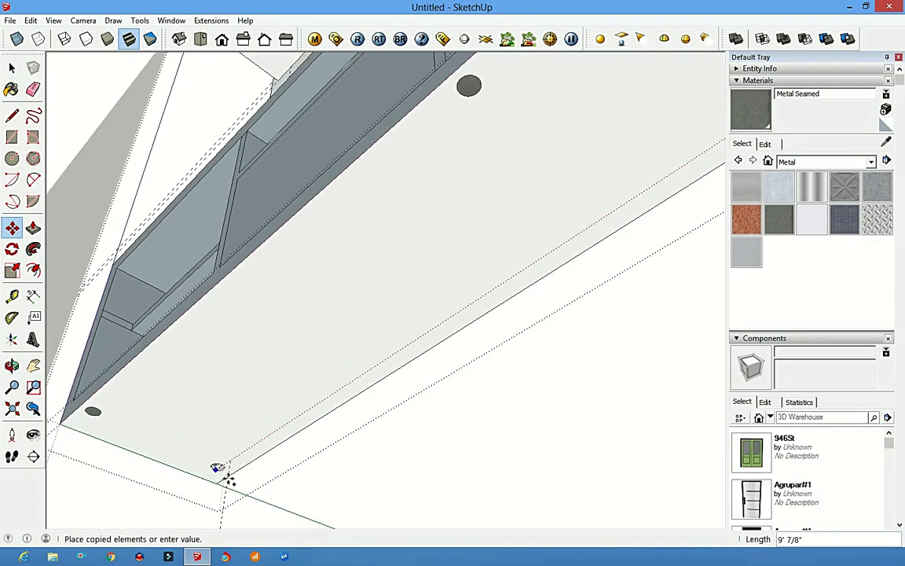
{"action": "left_click", "coordinate": [224, 479]}
{"action": "scroll", "coordinate": [224, 479], "scroll_direction": "down", "scroll_amount": 3}
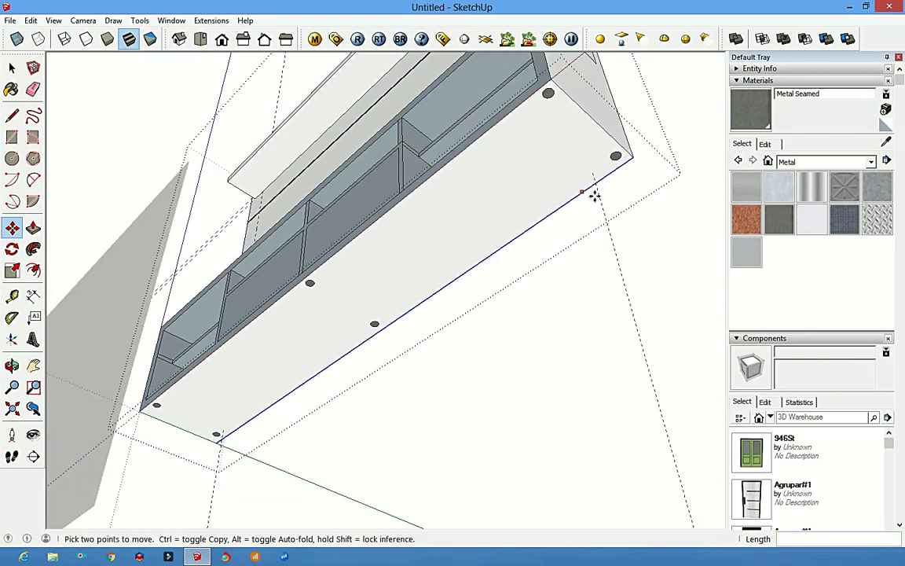
Extrude the first circle down 2 inches into a leg
{"action": "key", "text": "o"}
{"action": "scroll", "coordinate": [581, 208], "scroll_direction": "up", "scroll_amount": 3}
{"action": "scroll", "coordinate": [589, 234], "scroll_direction": "down", "scroll_amount": 1}
{"action": "type", "text": "p"}
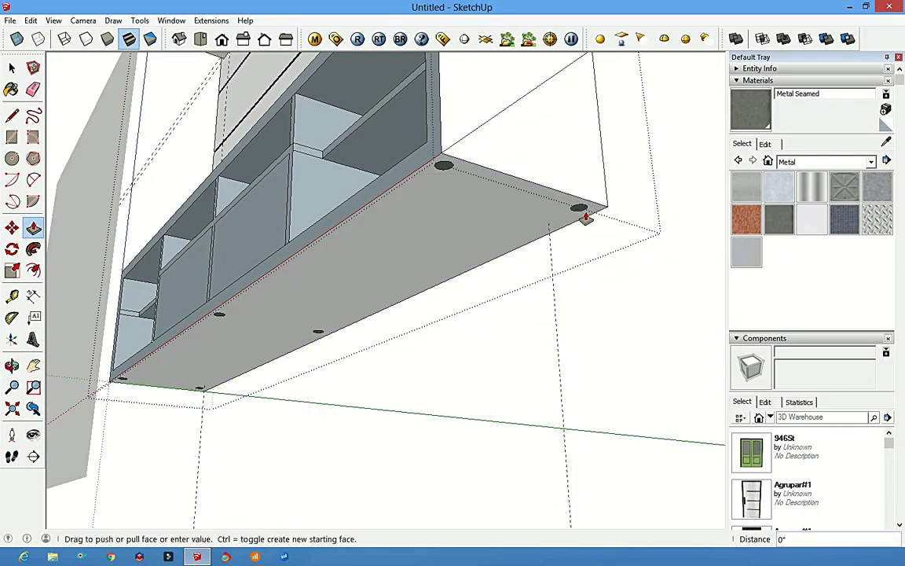
{"action": "type", "text": "\""}
{"action": "key", "text": "Return"}
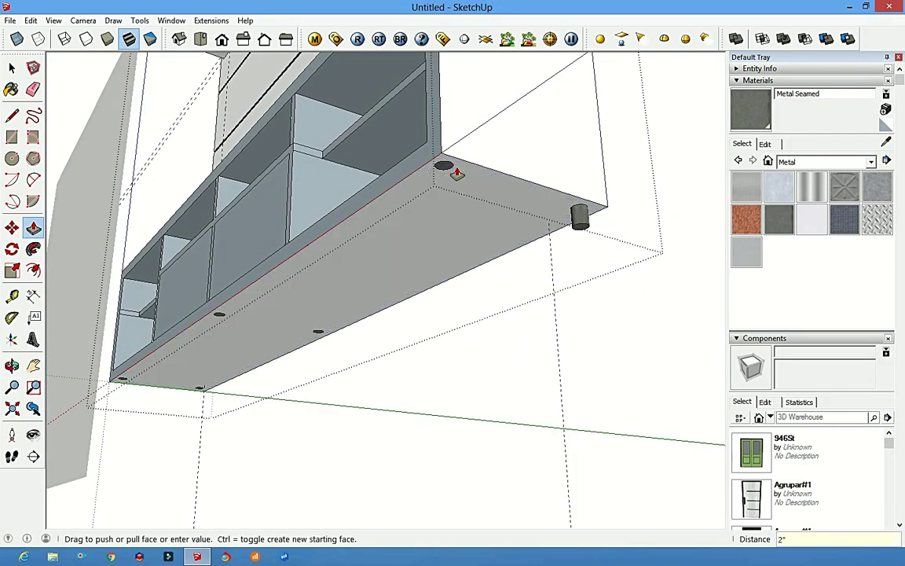
Extrude the remaining circles into matching 2-inch legs, then orbit back to the front
{"action": "double_click", "coordinate": [444, 165]}
{"action": "double_click", "coordinate": [318, 331]}
{"action": "scroll", "coordinate": [329, 364], "scroll_direction": "up", "scroll_amount": 3}
{"action": "scroll", "coordinate": [182, 263], "scroll_direction": "up", "scroll_amount": 3}
{"action": "double_click", "coordinate": [163, 348]}
{"action": "scroll", "coordinate": [204, 310], "scroll_direction": "down", "scroll_amount": 3}
{"action": "scroll", "coordinate": [204, 310], "scroll_direction": "down", "scroll_amount": 5}
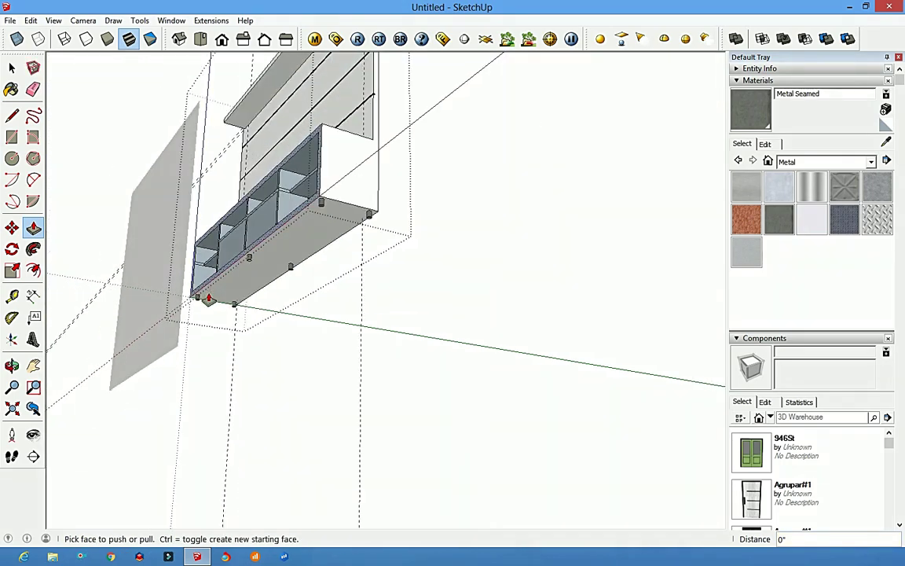
{"action": "key", "text": "space"}
{"action": "mouse_move", "coordinate": [218, 383]}
{"action": "middle_mouse_down"}
{"action": "mouse_move", "coordinate": [575, 330]}
{"action": "mouse_move", "coordinate": [495, 257]}
{"action": "middle_mouse_up"}
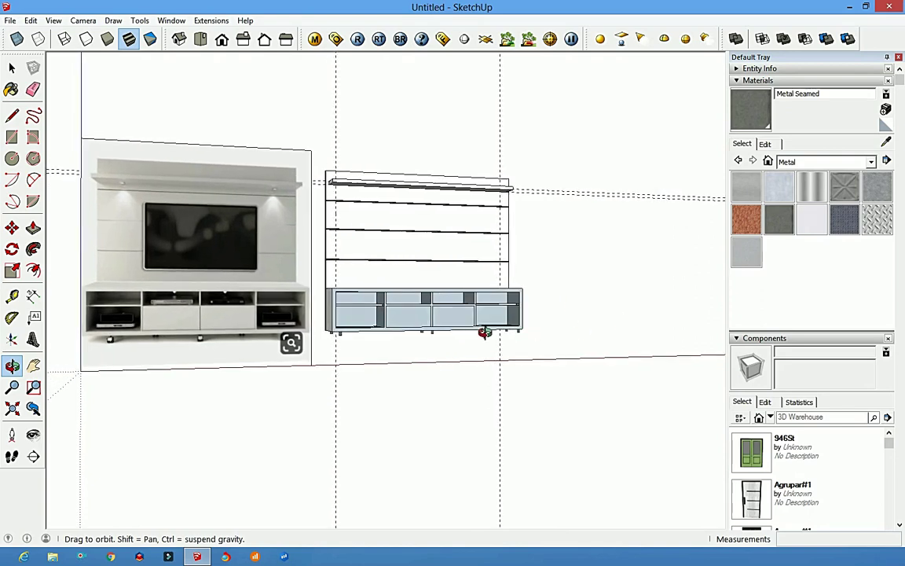
Select the cabinet, start a measurement on its front, and cancel the unfinished door offset
{"action": "middle_click_drag", "start_coordinate": [442, 316], "coordinate": [360, 297]}
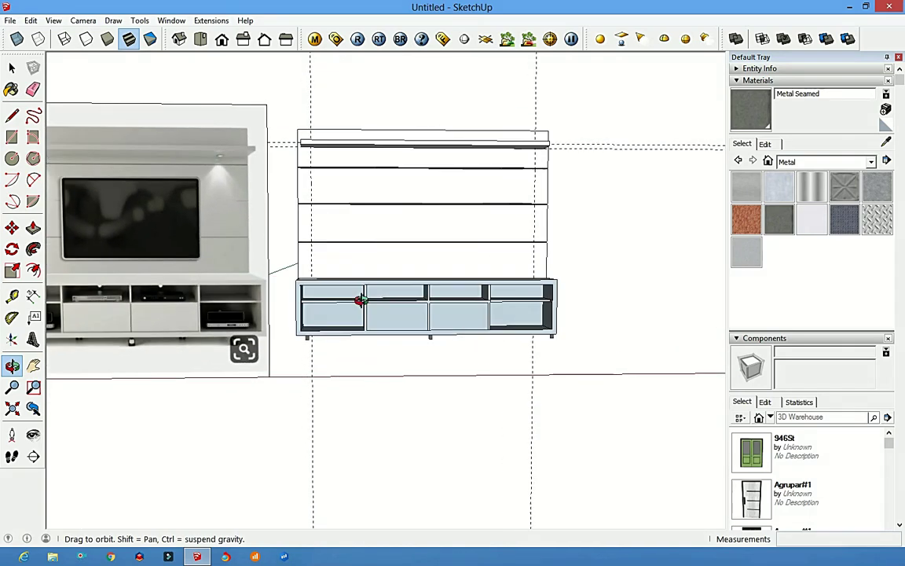
{"action": "key", "text": "space"}
{"action": "left_click", "coordinate": [430, 329]}
{"action": "scroll", "coordinate": [432, 284], "scroll_direction": "up", "scroll_amount": 5}
{"action": "key", "text": "t"}
{"action": "scroll", "coordinate": [431, 250], "scroll_direction": "up", "scroll_amount": 2}
{"action": "left_click", "coordinate": [414, 235]}
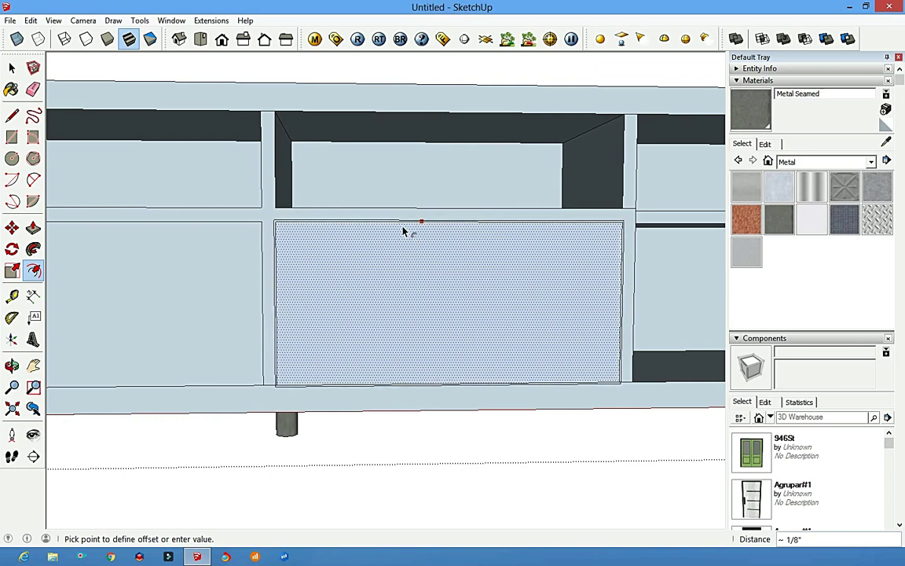
{"action": "key", "text": "Escape"}
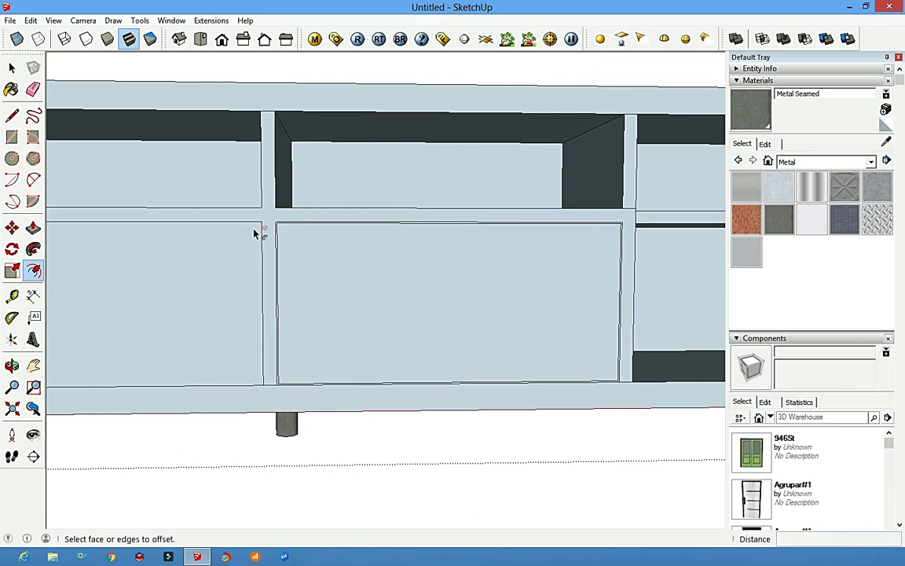
Push the left door face in by 1/2 inch
{"action": "left_click", "coordinate": [251, 236]}
{"action": "middle_click_drag", "start_coordinate": [251, 235], "coordinate": [318, 297]}
{"action": "key", "text": "p"}
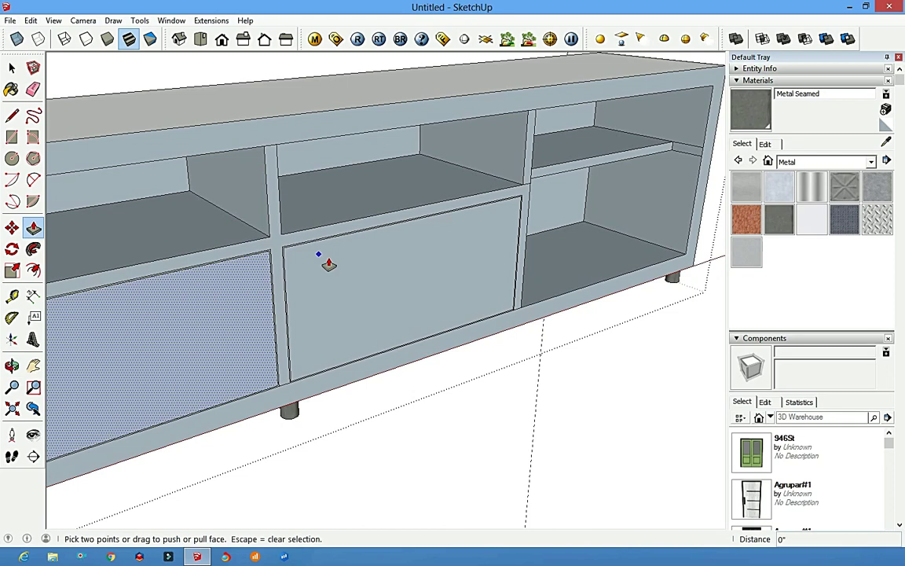
{"action": "left_click", "coordinate": [267, 303]}
{"action": "left_click", "coordinate": [267, 303]}
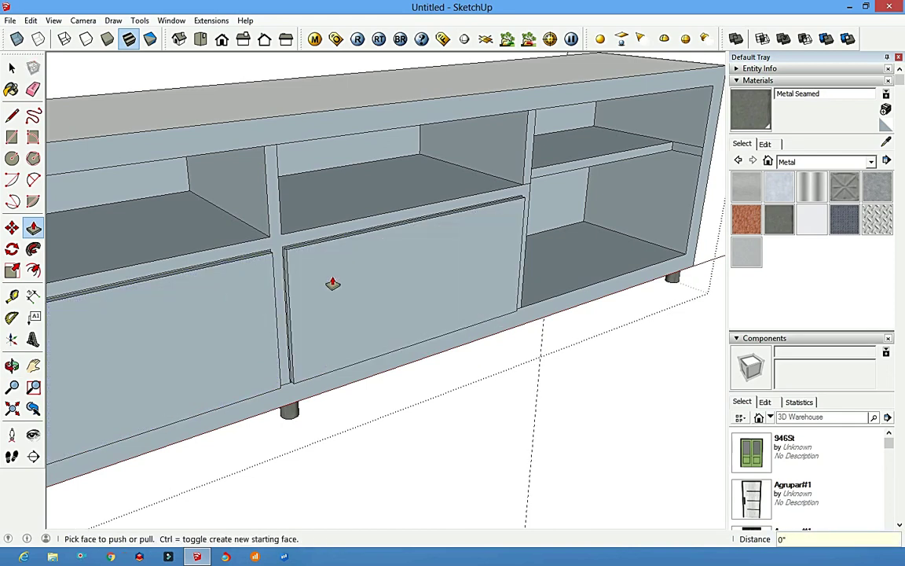
{"action": "scroll", "coordinate": [329, 273], "scroll_direction": "down", "scroll_amount": 6}
{"action": "key", "text": "space"}
Select the TV unit and browse Wood, Colors-Named and Synthetic Surfaces materials for Quartz Light Grey
{"action": "left_click", "coordinate": [367, 336]}
{"action": "key", "text": "b"}
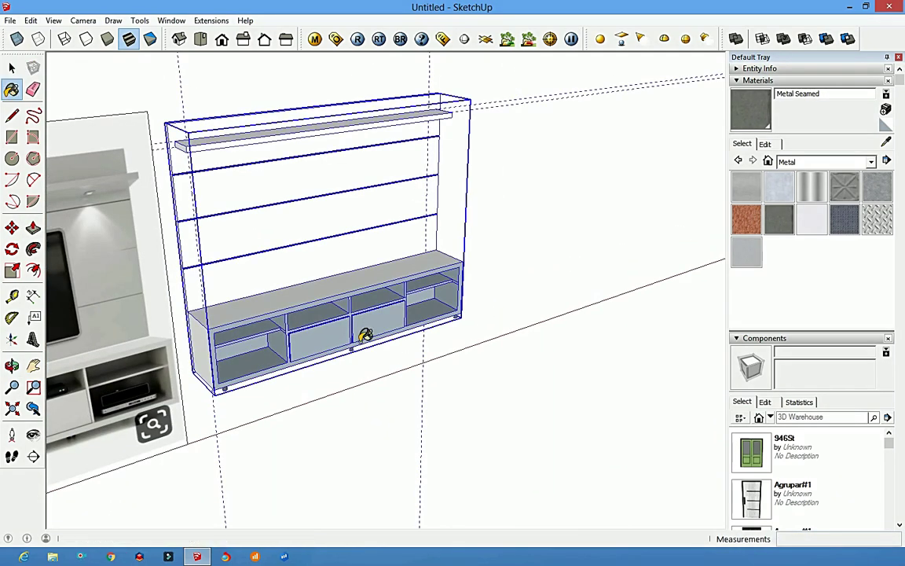
{"action": "left_click", "coordinate": [812, 220]}
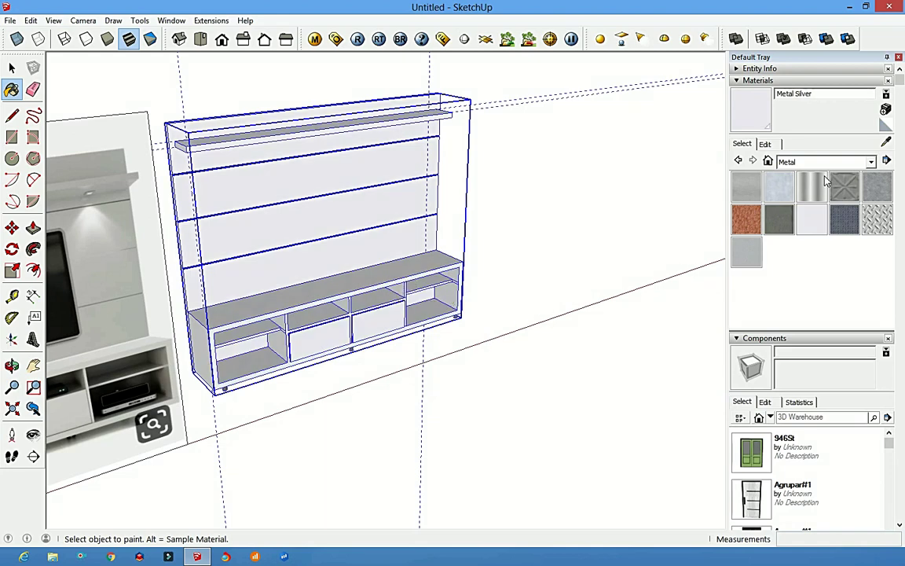
{"action": "left_click", "coordinate": [833, 161]}
{"action": "left_click", "coordinate": [809, 323]}
{"action": "left_click", "coordinate": [833, 161]}
{"action": "scroll", "coordinate": [827, 234], "scroll_direction": "up", "scroll_amount": 1}
{"action": "left_click", "coordinate": [831, 246]}
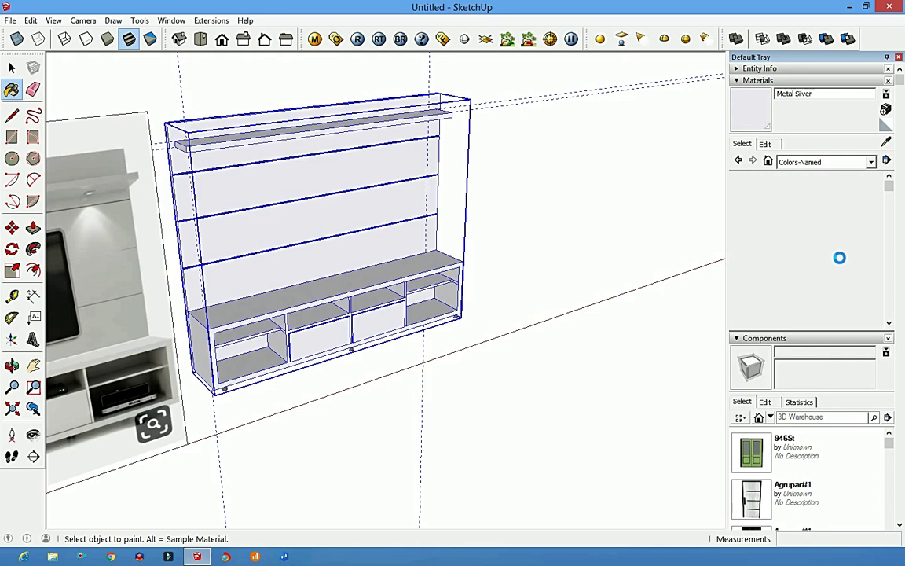
{"action": "scroll", "coordinate": [837, 236], "scroll_direction": "down", "scroll_amount": 3}
{"action": "scroll", "coordinate": [837, 232], "scroll_direction": "down", "scroll_amount": 3}
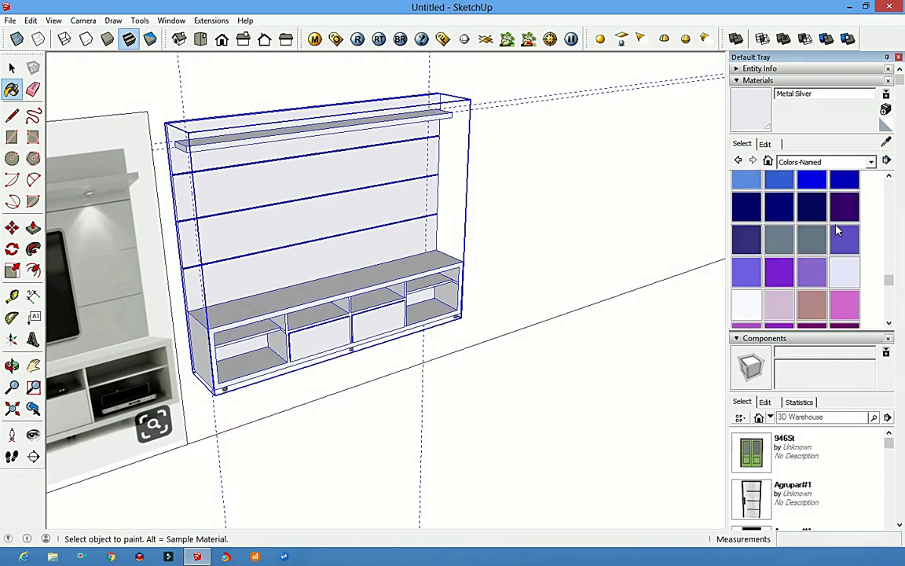
{"action": "left_click", "coordinate": [832, 161]}
{"action": "left_click", "coordinate": [816, 286]}
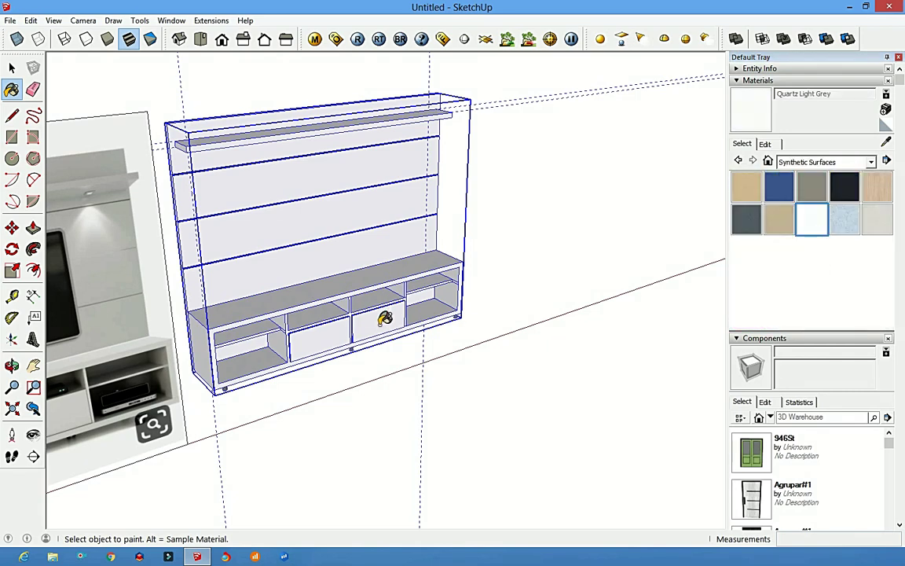
{"action": "scroll", "coordinate": [384, 318], "scroll_direction": "down", "scroll_amount": 3}
Orbit around the unit and back to a front view
{"action": "key", "text": "space"}
{"action": "middle_click_drag", "start_coordinate": [319, 287], "coordinate": [245, 227]}
{"action": "scroll", "coordinate": [381, 271], "scroll_direction": "up", "scroll_amount": 3}
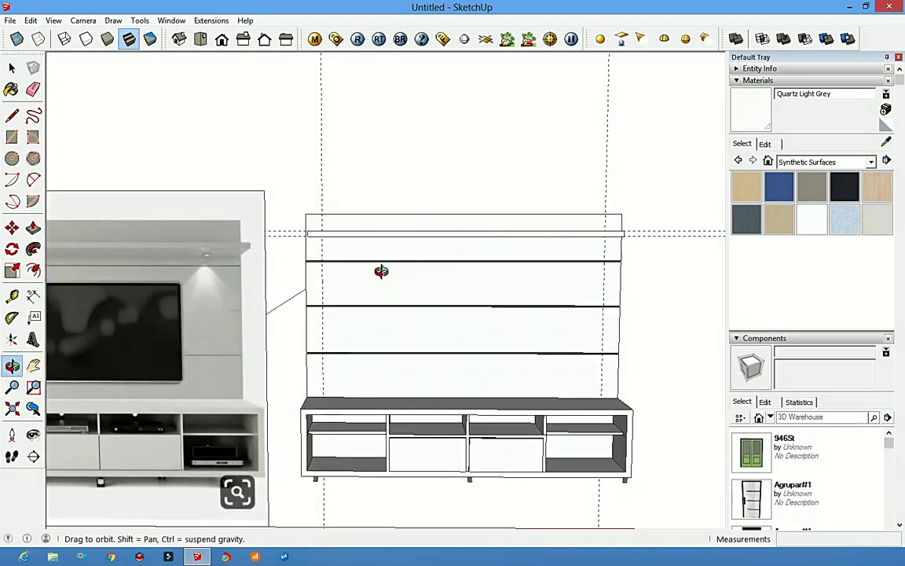
{"action": "mouse_move", "coordinate": [381, 271]}
{"action": "left_mouse_down"}
{"action": "mouse_move", "coordinate": [440, 309]}
{"action": "mouse_move", "coordinate": [384, 287]}
{"action": "mouse_move", "coordinate": [565, 328]}
{"action": "mouse_move", "coordinate": [557, 346]}
{"action": "mouse_move", "coordinate": [598, 365]}
{"action": "mouse_move", "coordinate": [613, 318]}
{"action": "left_mouse_up"}
Load E:\Software\Office Work\Sketchup\3D model of Sketchup\Furniture as a local component collection
{"action": "left_click", "coordinate": [740, 83]}
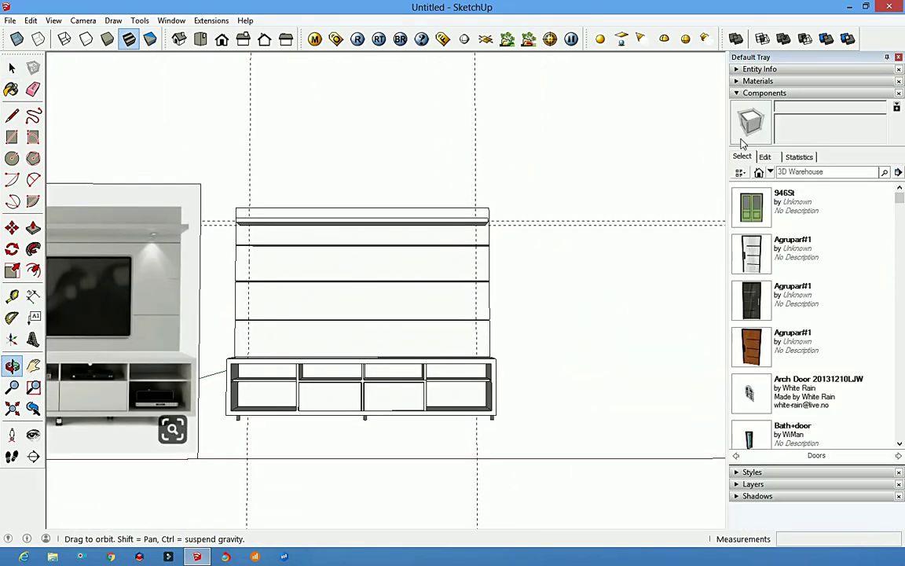
{"action": "scroll", "coordinate": [805, 230], "scroll_direction": "down", "scroll_amount": 5}
{"action": "left_click", "coordinate": [898, 171]}
{"action": "left_click", "coordinate": [798, 176]}
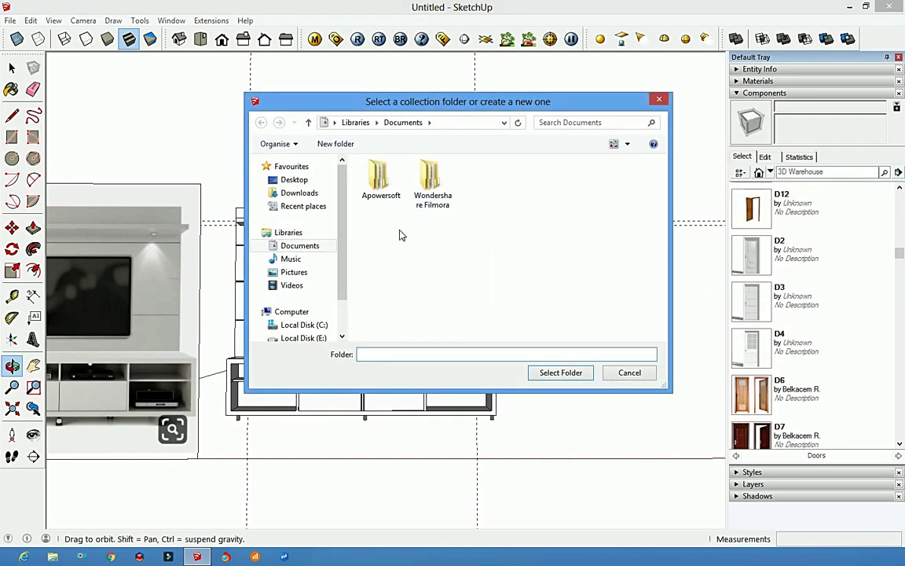
{"action": "left_click", "coordinate": [303, 319]}
{"action": "double_click", "coordinate": [387, 233]}
{"action": "double_click", "coordinate": [388, 234]}
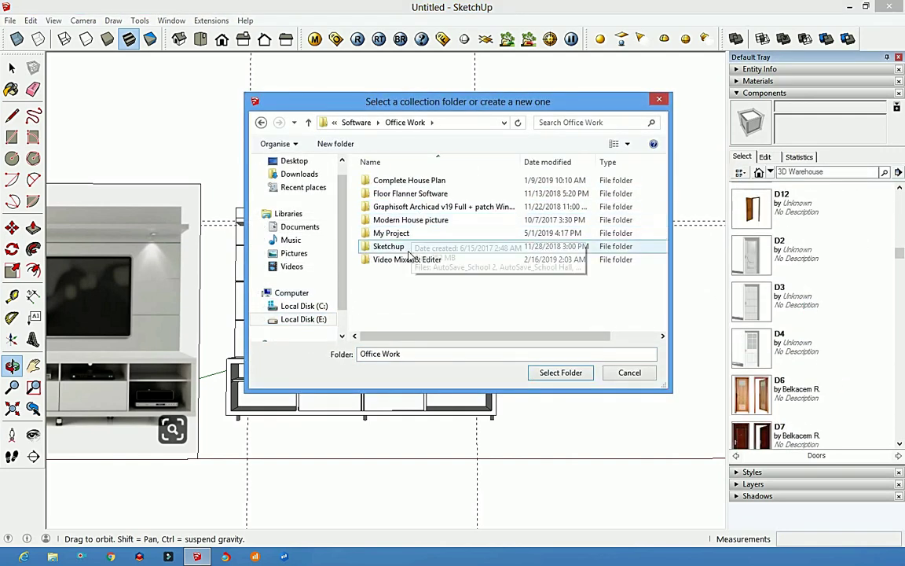
{"action": "double_click", "coordinate": [388, 246]}
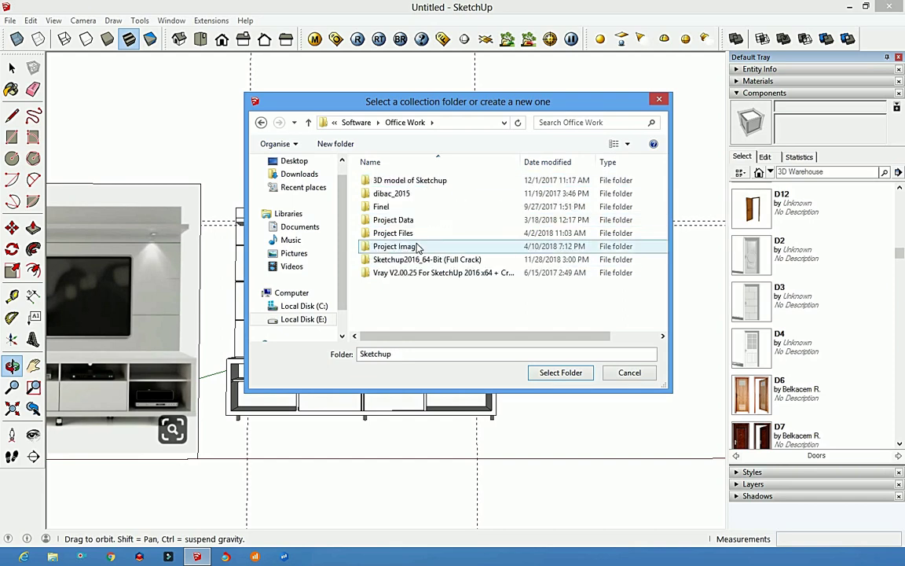
{"action": "double_click", "coordinate": [389, 180]}
{"action": "left_click", "coordinate": [388, 220]}
{"action": "left_click", "coordinate": [560, 373]}
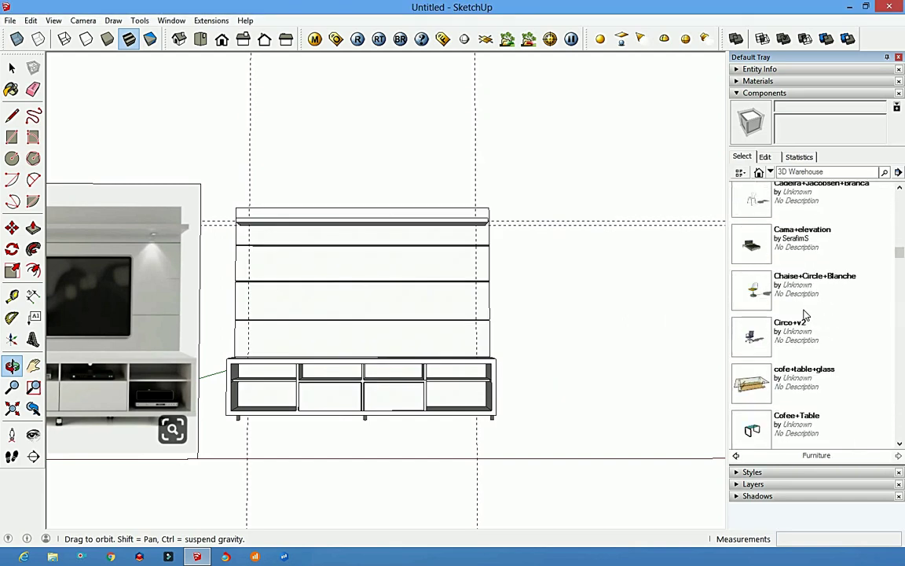
Scroll through the Furniture collection to find the samsung+LED+tv model
{"action": "scroll", "coordinate": [803, 314], "scroll_direction": "down", "scroll_amount": 5}
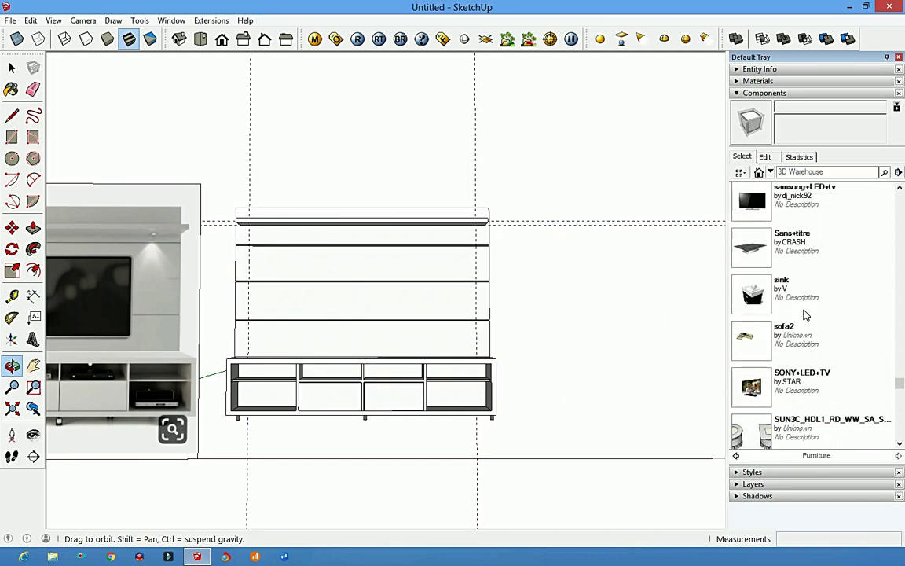
{"action": "scroll", "coordinate": [804, 314], "scroll_direction": "down", "scroll_amount": 3}
{"action": "scroll", "coordinate": [803, 314], "scroll_direction": "down", "scroll_amount": 2}
{"action": "scroll", "coordinate": [804, 314], "scroll_direction": "down", "scroll_amount": 3}
{"action": "scroll", "coordinate": [803, 314], "scroll_direction": "up", "scroll_amount": 3}
{"action": "scroll", "coordinate": [803, 315], "scroll_direction": "up", "scroll_amount": 5}
{"action": "scroll", "coordinate": [804, 315], "scroll_direction": "up", "scroll_amount": 2}
{"action": "scroll", "coordinate": [803, 314], "scroll_direction": "up", "scroll_amount": 2}
{"action": "scroll", "coordinate": [803, 314], "scroll_direction": "up", "scroll_amount": 5}
{"action": "scroll", "coordinate": [804, 314], "scroll_direction": "up", "scroll_amount": 5}
{"action": "scroll", "coordinate": [805, 317], "scroll_direction": "up", "scroll_amount": 2}
{"action": "scroll", "coordinate": [805, 316], "scroll_direction": "down", "scroll_amount": 2}
{"action": "scroll", "coordinate": [806, 317], "scroll_direction": "down", "scroll_amount": 10}
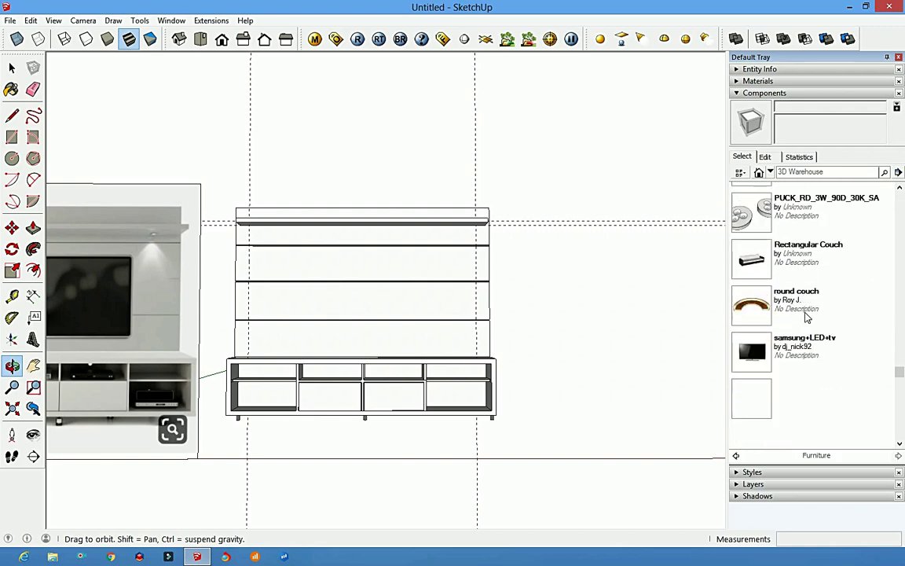
{"action": "scroll", "coordinate": [805, 317], "scroll_direction": "down", "scroll_amount": 3}
Insert the samsung+LED+tv model beside the cabinet
{"action": "left_click", "coordinate": [759, 213]}
{"action": "scroll", "coordinate": [591, 258], "scroll_direction": "down", "scroll_amount": 3}
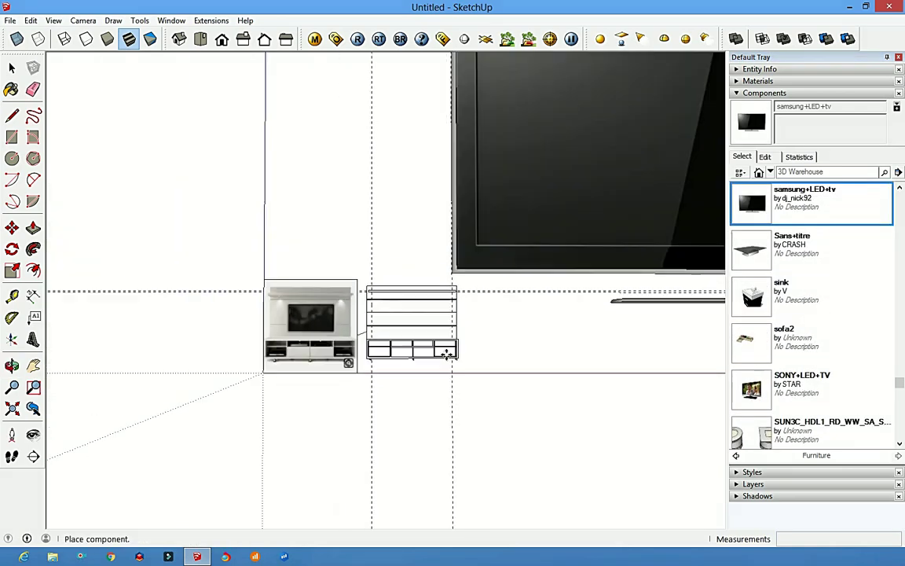
{"action": "scroll", "coordinate": [408, 370], "scroll_direction": "down", "scroll_amount": 3}
{"action": "left_click", "coordinate": [405, 351]}
Orbit to a 3D view of the scene and pick up the TV to reposition it
{"action": "key", "text": "s"}
{"action": "scroll", "coordinate": [454, 346], "scroll_direction": "down", "scroll_amount": 5}
{"action": "scroll", "coordinate": [447, 355], "scroll_direction": "up", "scroll_amount": 4}
{"action": "scroll", "coordinate": [425, 363], "scroll_direction": "up", "scroll_amount": 3}
{"action": "key", "text": "m"}
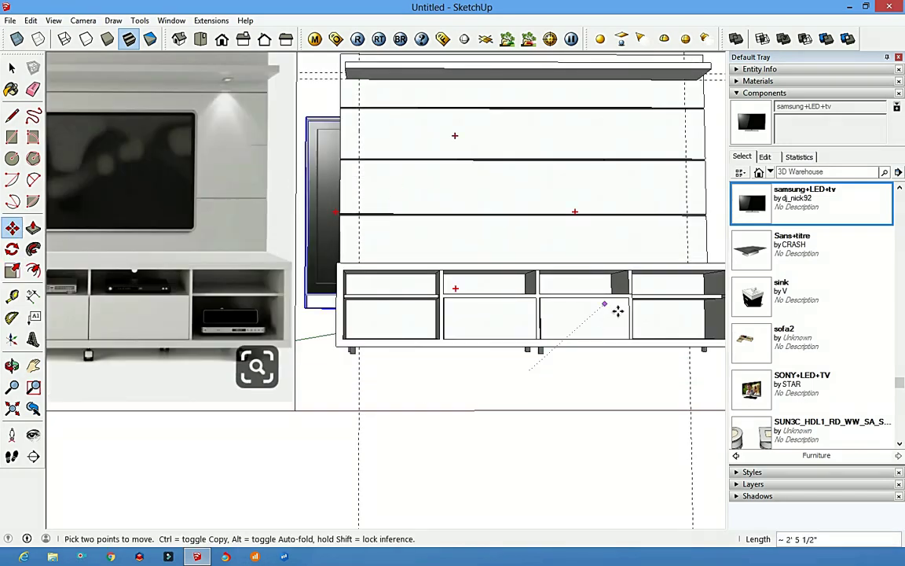
{"action": "mouse_move", "coordinate": [681, 262]}
{"action": "middle_mouse_down"}
{"action": "mouse_move", "coordinate": [573, 271]}
{"action": "mouse_move", "coordinate": [449, 317]}
{"action": "mouse_move", "coordinate": [600, 289]}
{"action": "middle_mouse_up"}
{"action": "left_click", "coordinate": [448, 317]}
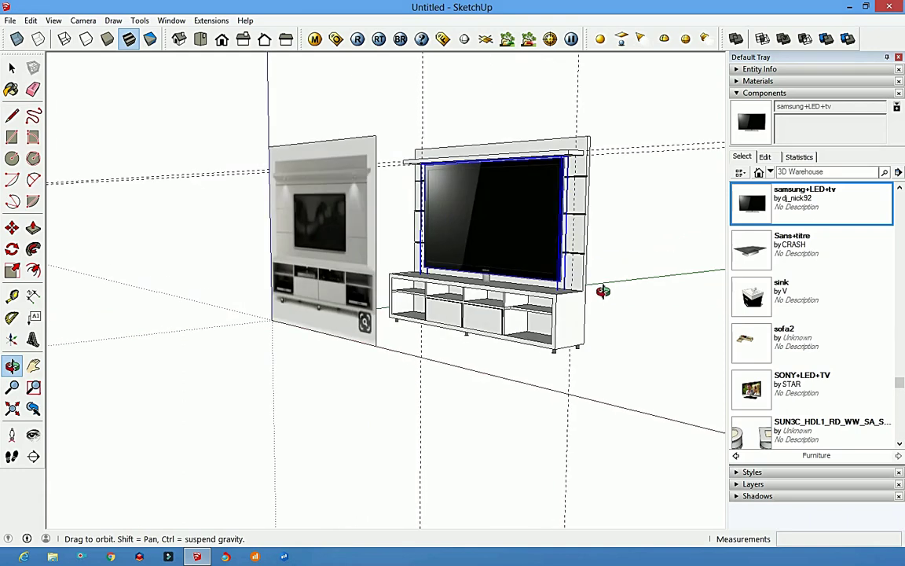
{"action": "scroll", "coordinate": [597, 236], "scroll_direction": "up", "scroll_amount": 4}
Shrink the TV to about 0.72 of its original size
{"action": "key", "text": "s"}
{"action": "left_click_drag", "start_coordinate": [586, 148], "coordinate": [487, 196]}
{"action": "scroll", "coordinate": [472, 205], "scroll_direction": "down", "scroll_amount": 3}
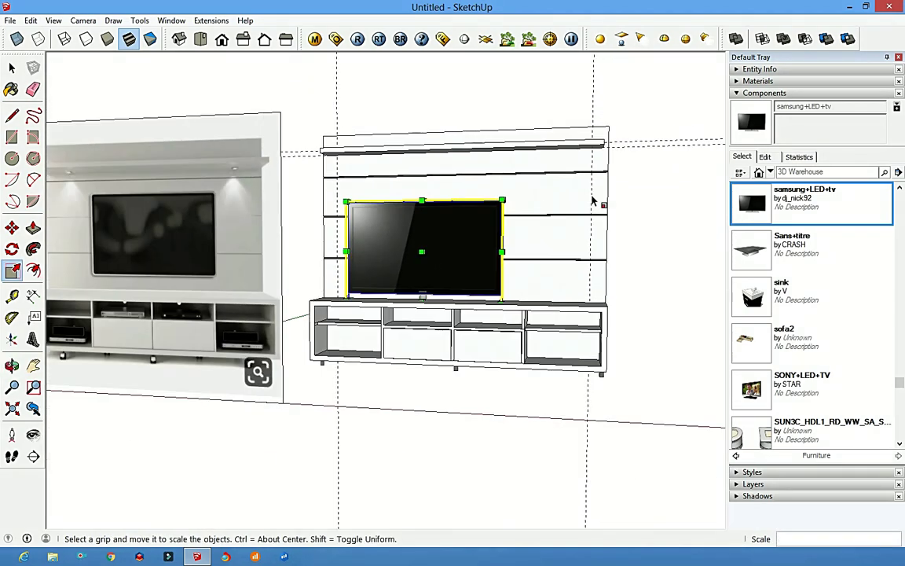
{"action": "scroll", "coordinate": [445, 206], "scroll_direction": "down", "scroll_amount": 2}
{"action": "key", "text": "m"}
{"action": "left_click", "coordinate": [407, 237]}
Place the TV over the TV in the reference photo and match its size
{"action": "left_click", "coordinate": [199, 263]}
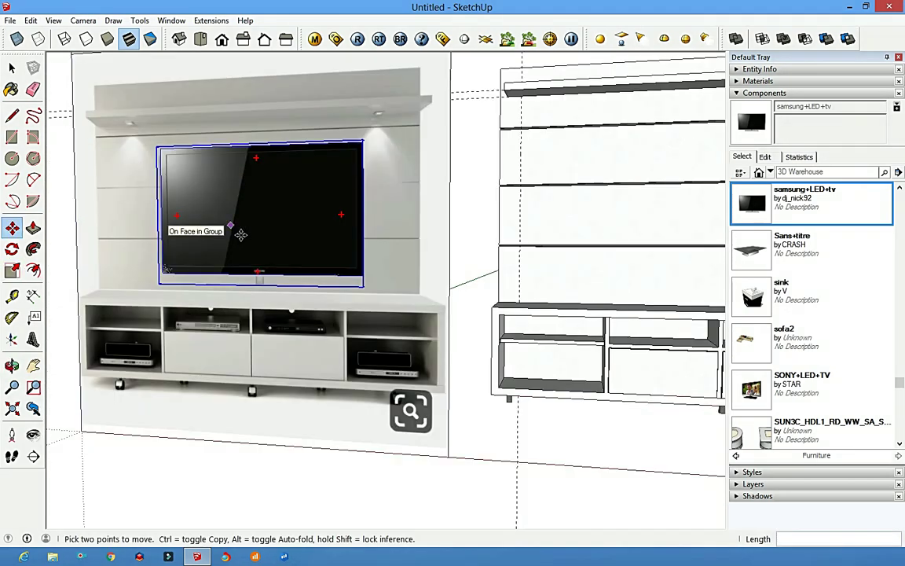
{"action": "scroll", "coordinate": [243, 290], "scroll_direction": "up", "scroll_amount": 2}
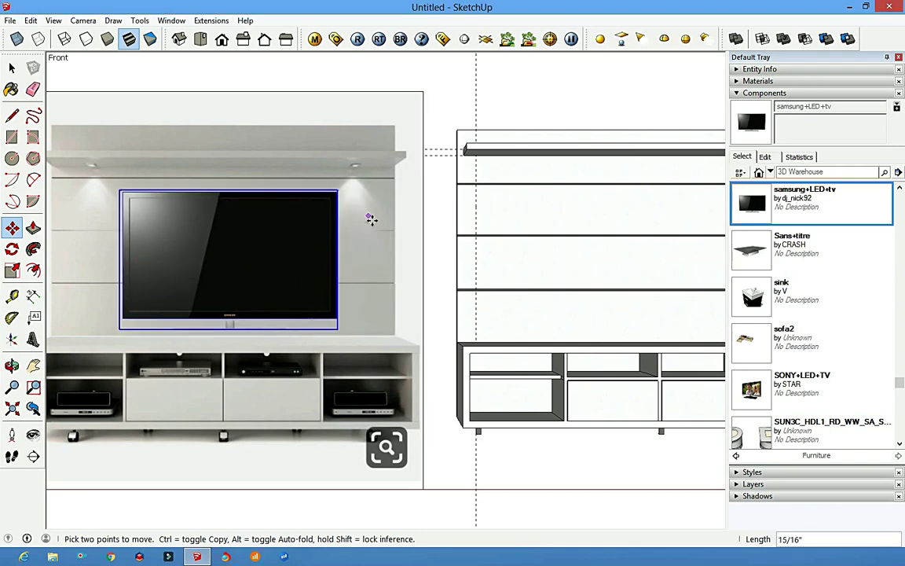
{"action": "key", "text": "s"}
{"action": "key", "text": "space"}
{"action": "scroll", "coordinate": [328, 236], "scroll_direction": "down", "scroll_amount": 2}
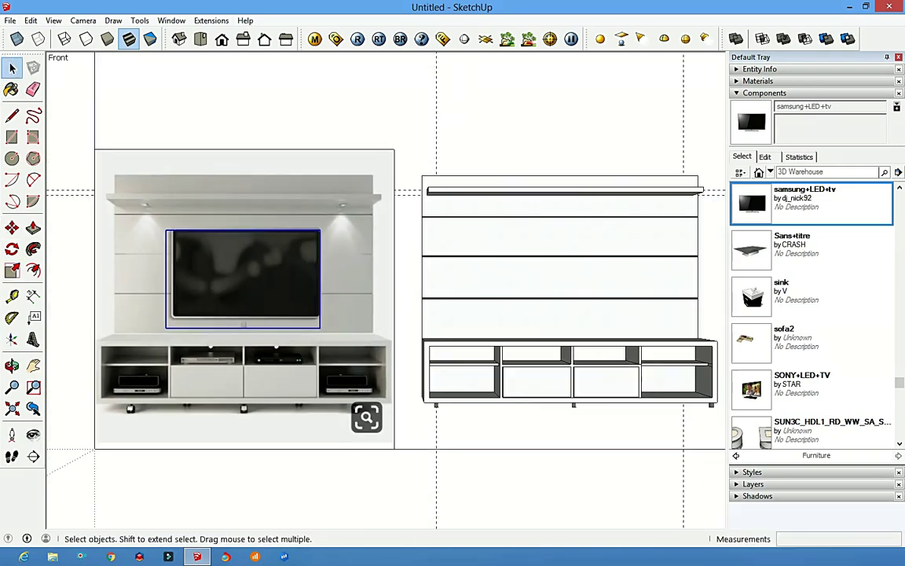
Move the TV onto the unit's wall panel above the cabinet
{"action": "key", "text": "m"}
{"action": "left_click", "coordinate": [318, 324]}
{"action": "left_click", "coordinate": [650, 333]}
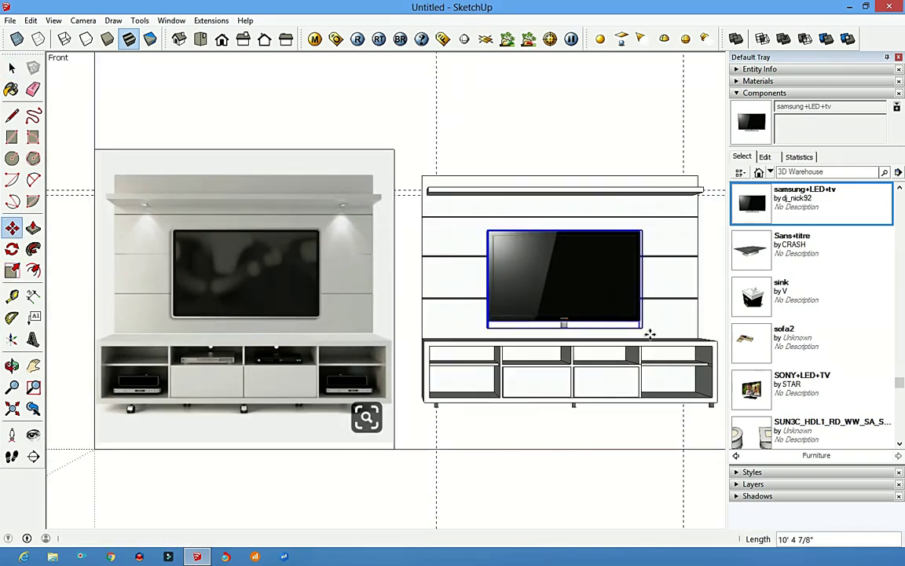
{"action": "scroll", "coordinate": [650, 333], "scroll_direction": "up", "scroll_amount": 2}
{"action": "scroll", "coordinate": [644, 358], "scroll_direction": "down", "scroll_amount": 1}
Orbit to a side view and push the TV flush against the wall panel
{"action": "key", "text": "o"}
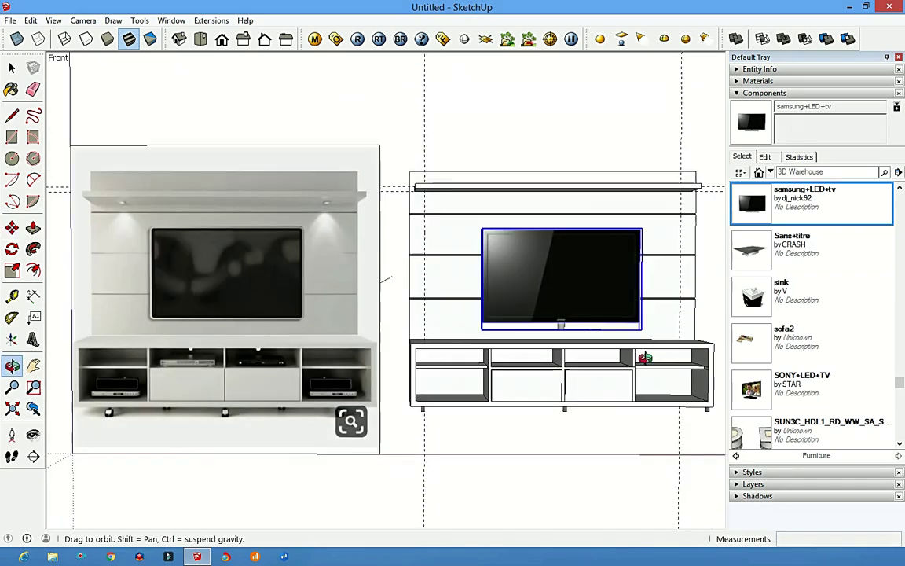
{"action": "mouse_move", "coordinate": [645, 357]}
{"action": "left_mouse_down"}
{"action": "mouse_move", "coordinate": [523, 354]}
{"action": "mouse_move", "coordinate": [495, 232]}
{"action": "left_mouse_up"}
{"action": "scroll", "coordinate": [406, 360], "scroll_direction": "up", "scroll_amount": 3}
{"action": "scroll", "coordinate": [504, 340], "scroll_direction": "down", "scroll_amount": 3}
{"action": "scroll", "coordinate": [354, 338], "scroll_direction": "up", "scroll_amount": 4}
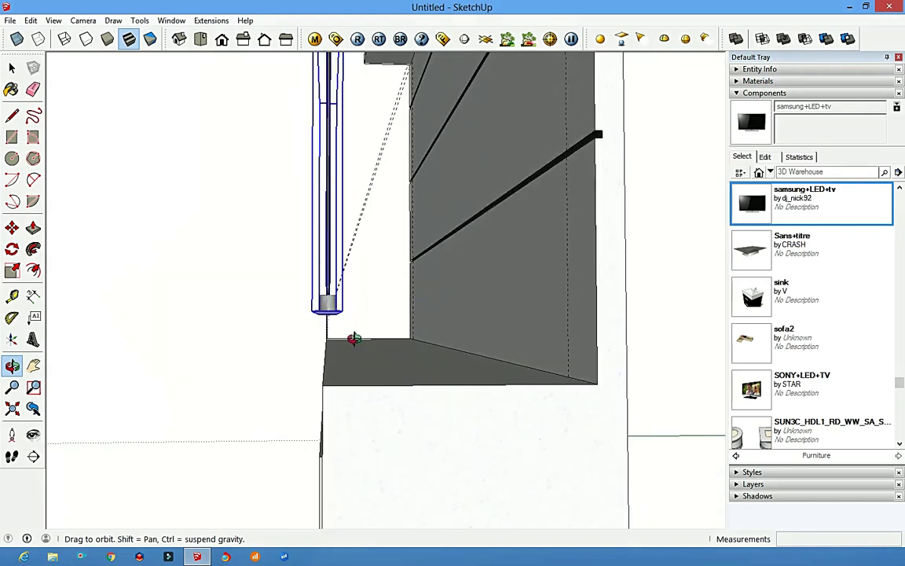
{"action": "key", "text": "m"}
{"action": "left_click", "coordinate": [351, 323]}
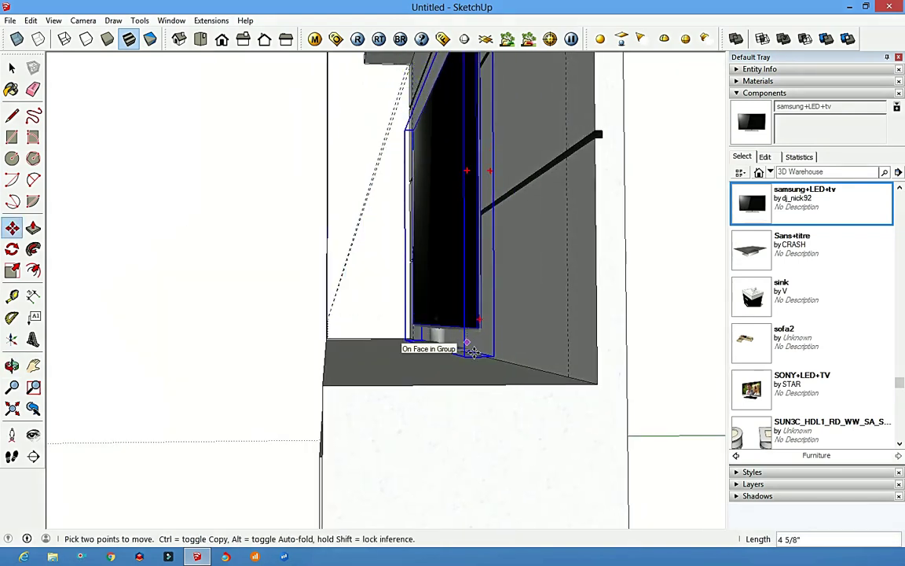
{"action": "left_click", "coordinate": [220, 43]}
Zoom out to find the reference photo beside the model and delete it
{"action": "scroll", "coordinate": [545, 228], "scroll_direction": "up", "scroll_amount": 2}
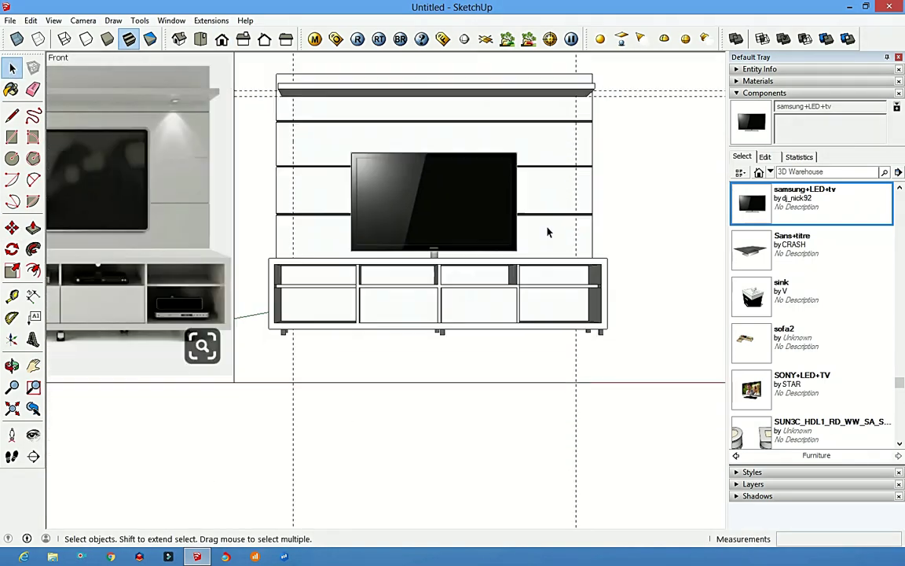
{"action": "scroll", "coordinate": [571, 228], "scroll_direction": "down", "scroll_amount": 2}
{"action": "scroll", "coordinate": [490, 135], "scroll_direction": "up", "scroll_amount": 2}
{"action": "scroll", "coordinate": [741, 311], "scroll_direction": "down", "scroll_amount": 5}
{"action": "scroll", "coordinate": [742, 311], "scroll_direction": "up", "scroll_amount": 1}
{"action": "scroll", "coordinate": [778, 338], "scroll_direction": "up", "scroll_amount": 3}
{"action": "scroll", "coordinate": [817, 370], "scroll_direction": "up", "scroll_amount": 3}
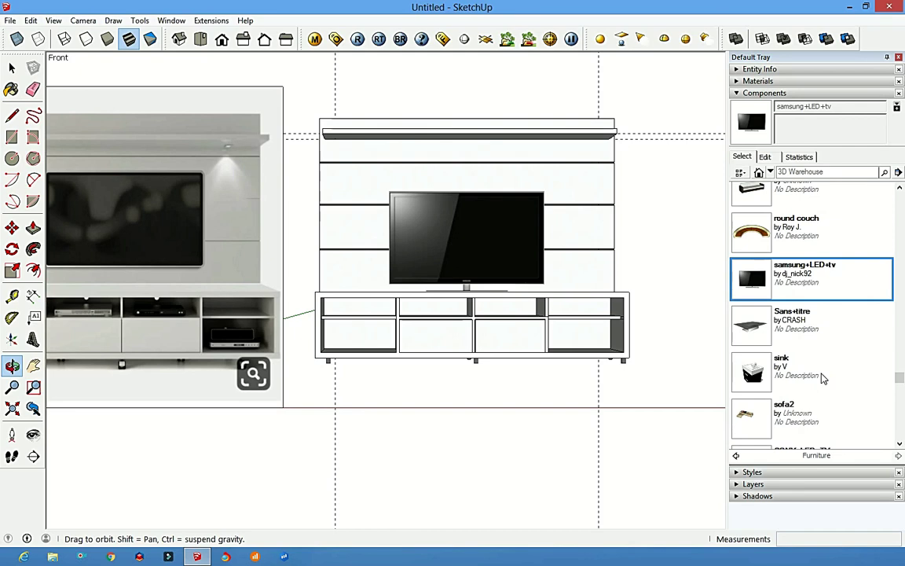
{"action": "scroll", "coordinate": [822, 378], "scroll_direction": "up", "scroll_amount": 2}
{"action": "scroll", "coordinate": [822, 361], "scroll_direction": "up", "scroll_amount": 3}
{"action": "scroll", "coordinate": [824, 330], "scroll_direction": "up", "scroll_amount": 2}
{"action": "scroll", "coordinate": [827, 303], "scroll_direction": "up", "scroll_amount": 1}
{"action": "scroll", "coordinate": [829, 302], "scroll_direction": "up", "scroll_amount": 2}
{"action": "scroll", "coordinate": [821, 293], "scroll_direction": "up", "scroll_amount": 4}
{"action": "scroll", "coordinate": [813, 283], "scroll_direction": "up", "scroll_amount": 3}
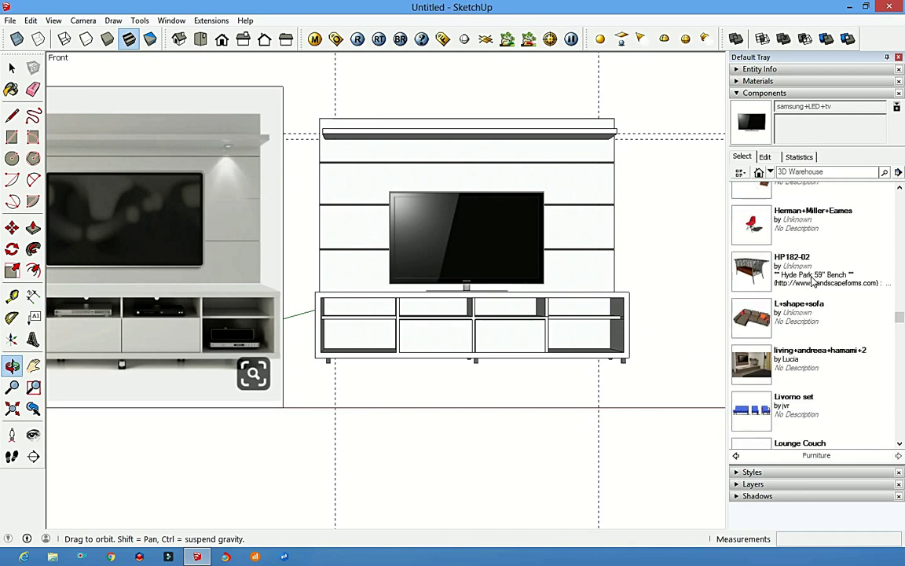
{"action": "scroll", "coordinate": [817, 314], "scroll_direction": "up", "scroll_amount": 4}
{"action": "scroll", "coordinate": [817, 314], "scroll_direction": "up", "scroll_amount": 2}
{"action": "scroll", "coordinate": [821, 313], "scroll_direction": "up", "scroll_amount": 2}
{"action": "scroll", "coordinate": [823, 313], "scroll_direction": "up", "scroll_amount": 4}
{"action": "scroll", "coordinate": [823, 313], "scroll_direction": "up", "scroll_amount": 3}
{"action": "scroll", "coordinate": [822, 313], "scroll_direction": "up", "scroll_amount": 5}
{"action": "scroll", "coordinate": [230, 126], "scroll_direction": "down", "scroll_amount": 1}
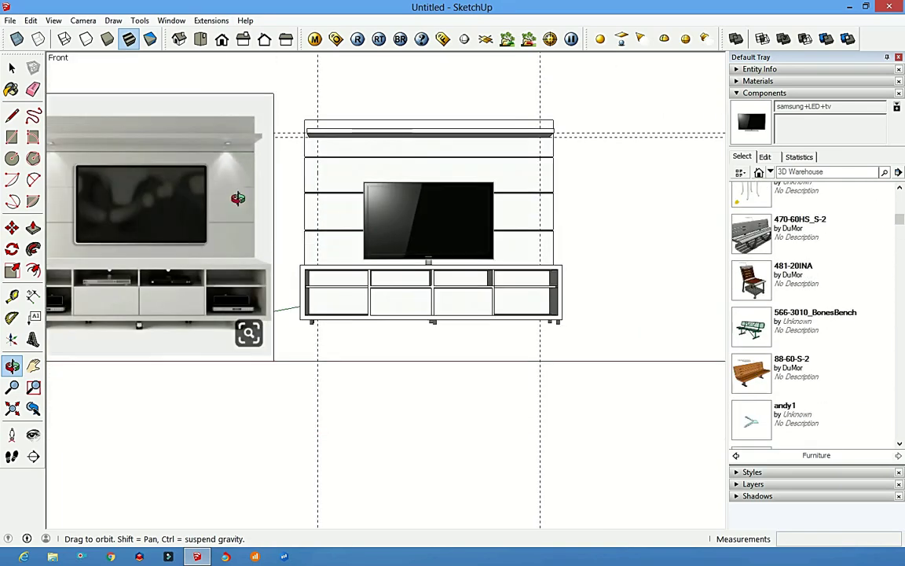
{"action": "key", "text": "space"}
{"action": "left_click", "coordinate": [222, 212]}
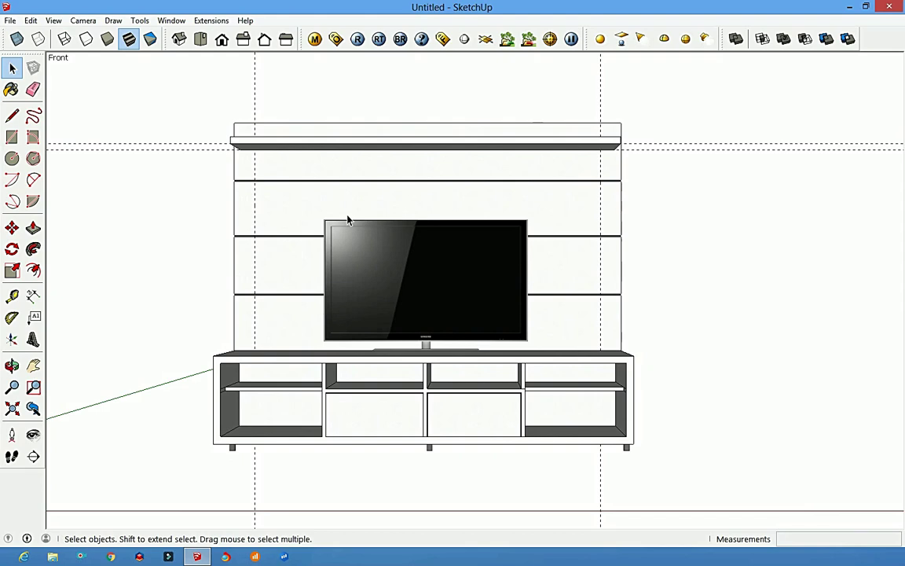
Remove all guide lines with Edit > Delete Guides
{"action": "left_click", "coordinate": [53, 21]}
{"action": "mouse_move", "coordinate": [30, 20]}
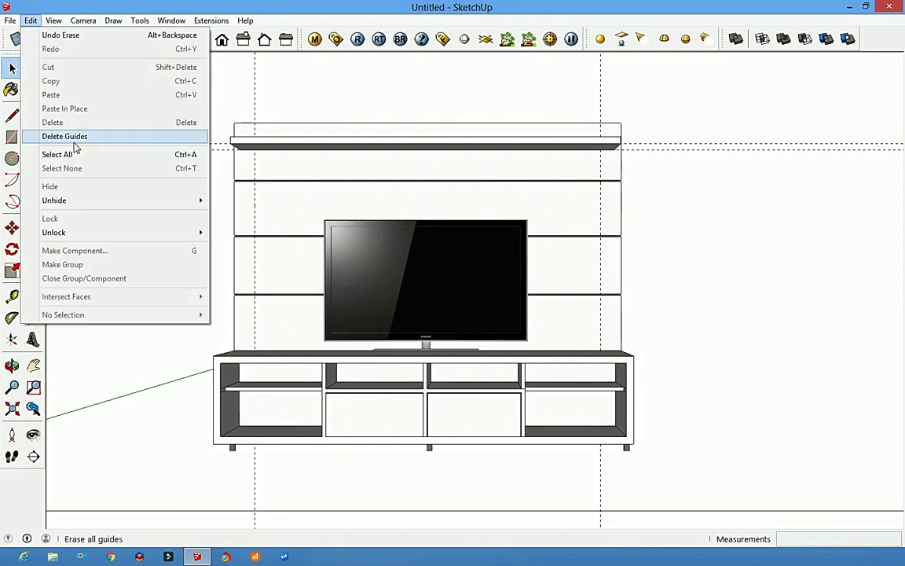
{"action": "left_click", "coordinate": [77, 136]}
{"action": "scroll", "coordinate": [538, 262], "scroll_direction": "up", "scroll_amount": 2}
{"action": "scroll", "coordinate": [440, 259], "scroll_direction": "up", "scroll_amount": 2}
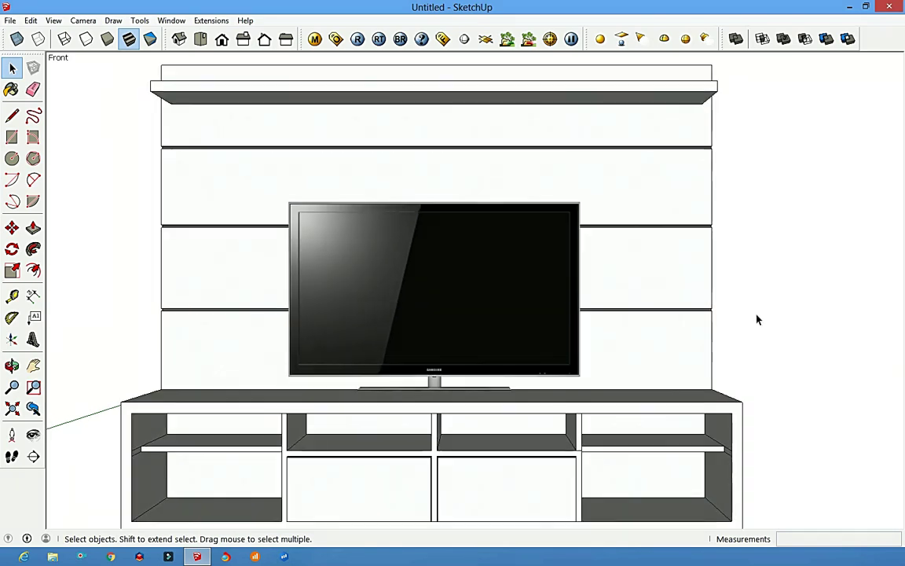
{"action": "scroll", "coordinate": [279, 293], "scroll_direction": "down", "scroll_amount": 1}
Save the plain white V-Ray render as a JPEG image
{"action": "scroll", "coordinate": [852, 318], "scroll_direction": "down", "scroll_amount": 1}
{"action": "scroll", "coordinate": [853, 317], "scroll_direction": "up", "scroll_amount": 1}
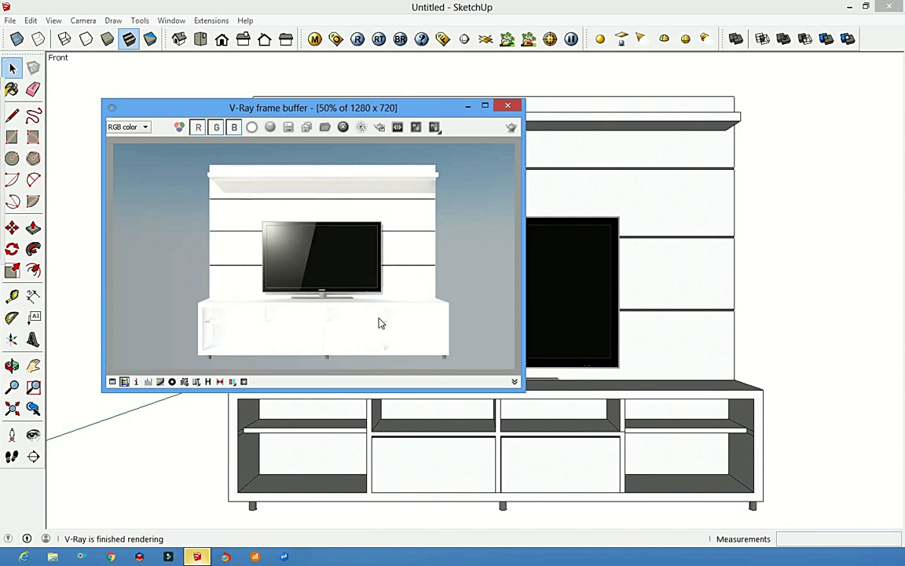
{"action": "left_click", "coordinate": [288, 127]}
{"action": "type", "text": "TV Desk"}
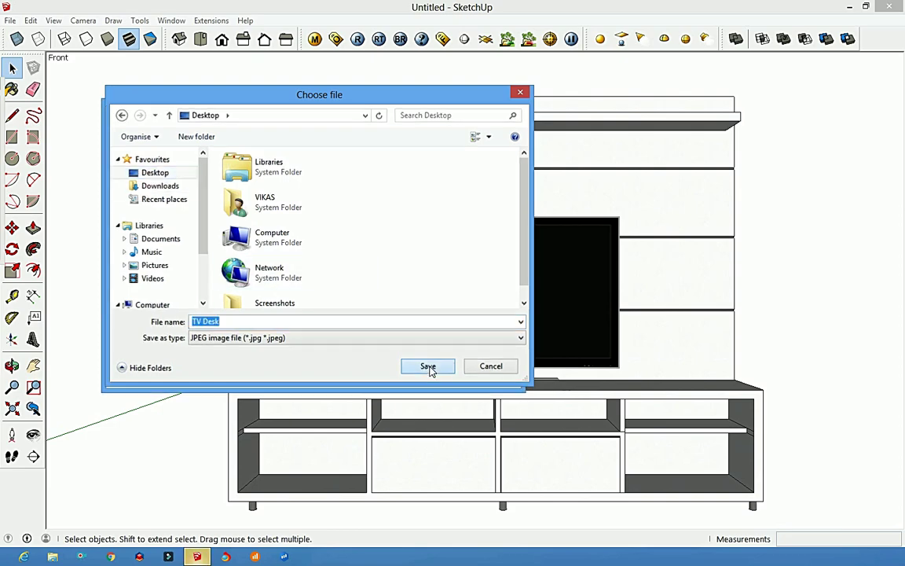
{"action": "left_click", "coordinate": [427, 366]}
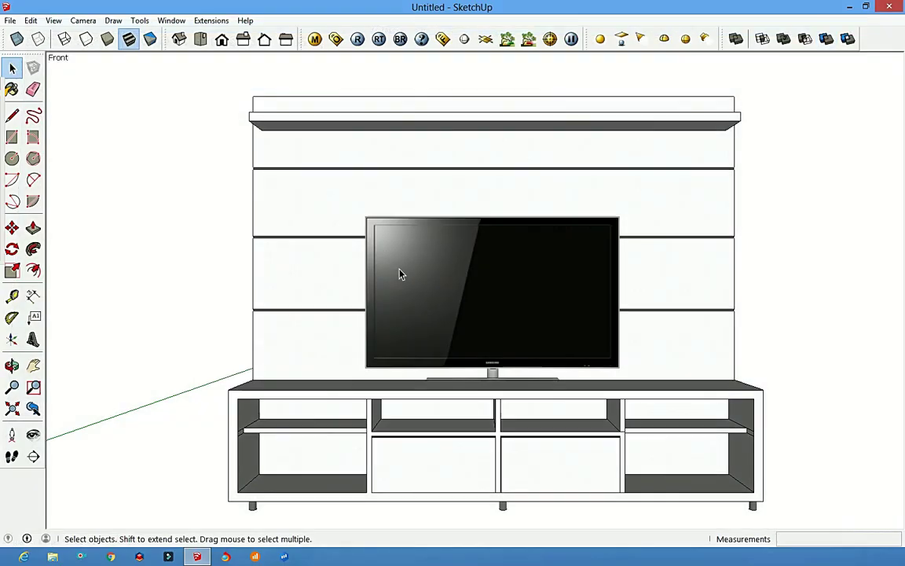
Orbit to a lower three-quarter view and start a new V-Ray render
{"action": "scroll", "coordinate": [456, 304], "scroll_direction": "down", "scroll_amount": 2}
{"action": "mouse_move", "coordinate": [456, 303]}
{"action": "middle_mouse_down"}
{"action": "mouse_move", "coordinate": [638, 346]}
{"action": "mouse_move", "coordinate": [626, 383]}
{"action": "mouse_move", "coordinate": [561, 289]}
{"action": "mouse_move", "coordinate": [360, 297]}
{"action": "mouse_move", "coordinate": [686, 364]}
{"action": "mouse_move", "coordinate": [656, 201]}
{"action": "mouse_move", "coordinate": [651, 357]}
{"action": "mouse_move", "coordinate": [307, 289]}
{"action": "mouse_move", "coordinate": [688, 392]}
{"action": "middle_mouse_up"}
{"action": "mouse_move", "coordinate": [677, 421]}
{"action": "left_mouse_down"}
{"action": "mouse_move", "coordinate": [685, 313]}
{"action": "mouse_move", "coordinate": [652, 111]}
{"action": "left_mouse_up"}
{"action": "left_click", "coordinate": [356, 40]}
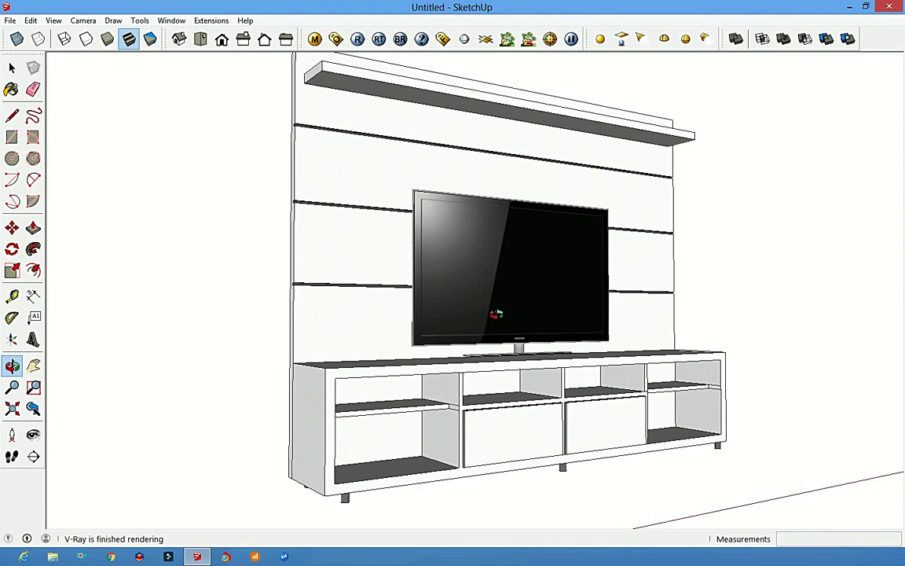
Paint the whole TV unit group with the Wood Floor texture from the Wood category
{"action": "left_click_drag", "start_coordinate": [501, 319], "coordinate": [646, 323]}
{"action": "key", "text": "space"}
{"action": "left_click", "coordinate": [650, 346]}
{"action": "key", "text": "b"}
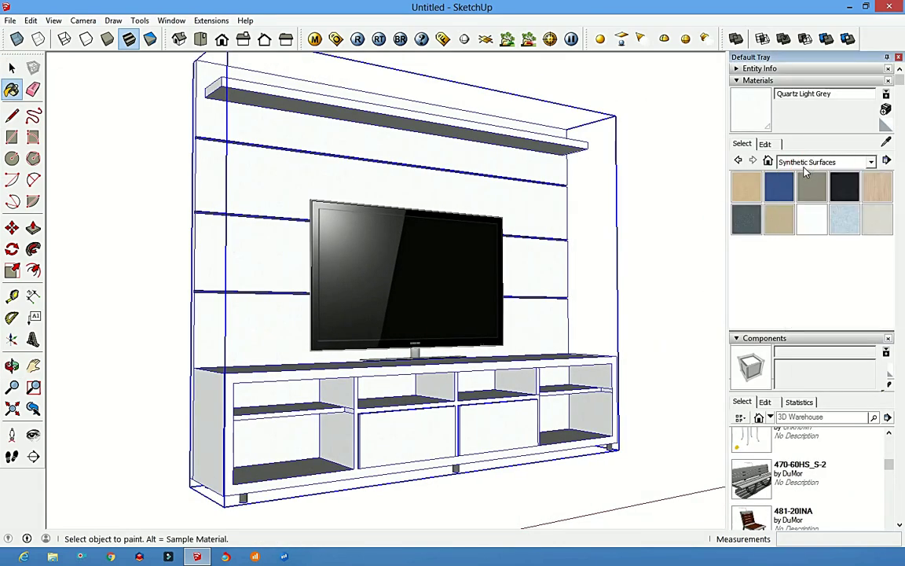
{"action": "left_click", "coordinate": [804, 163]}
{"action": "left_click", "coordinate": [829, 247]}
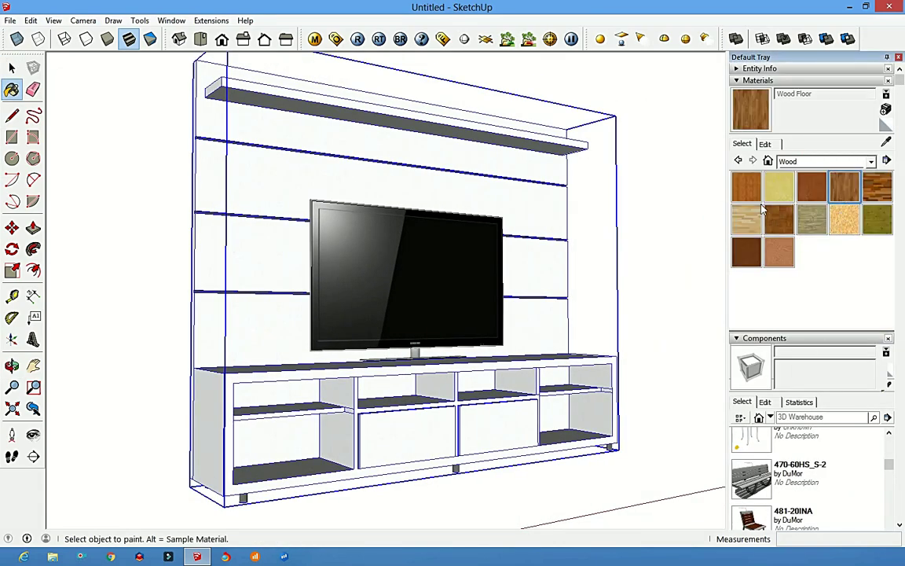
{"action": "left_click", "coordinate": [553, 405]}
{"action": "key", "text": "space"}
{"action": "left_click", "coordinate": [671, 297]}
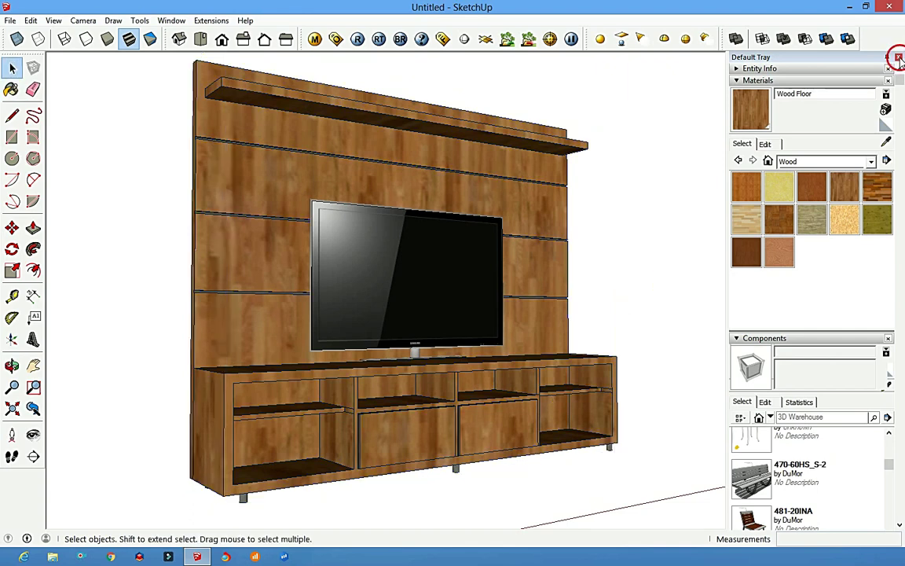
Hide the side panels, switch to Front view, and test-render the textured unit in V-Ray
{"action": "left_click", "coordinate": [898, 57]}
{"action": "left_click", "coordinate": [221, 40]}
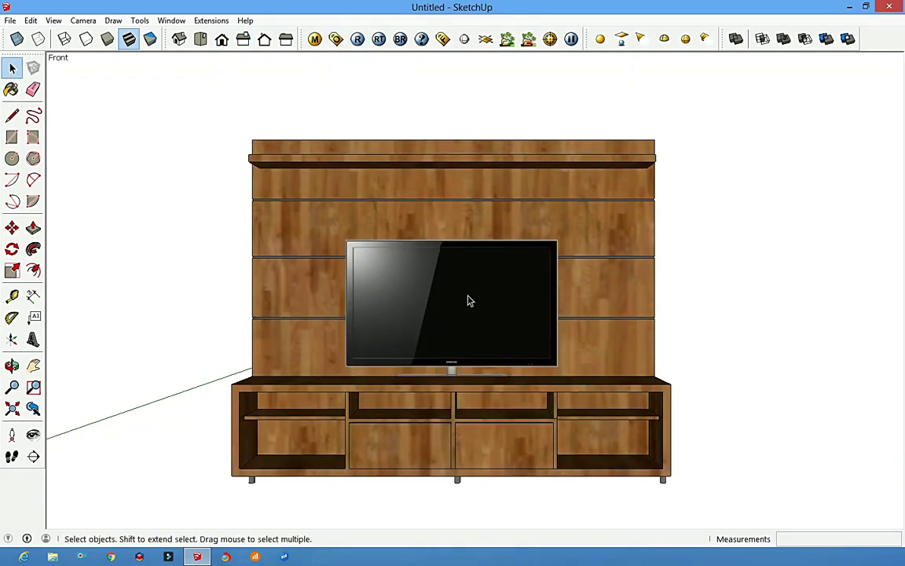
{"action": "left_click", "coordinate": [314, 38]}
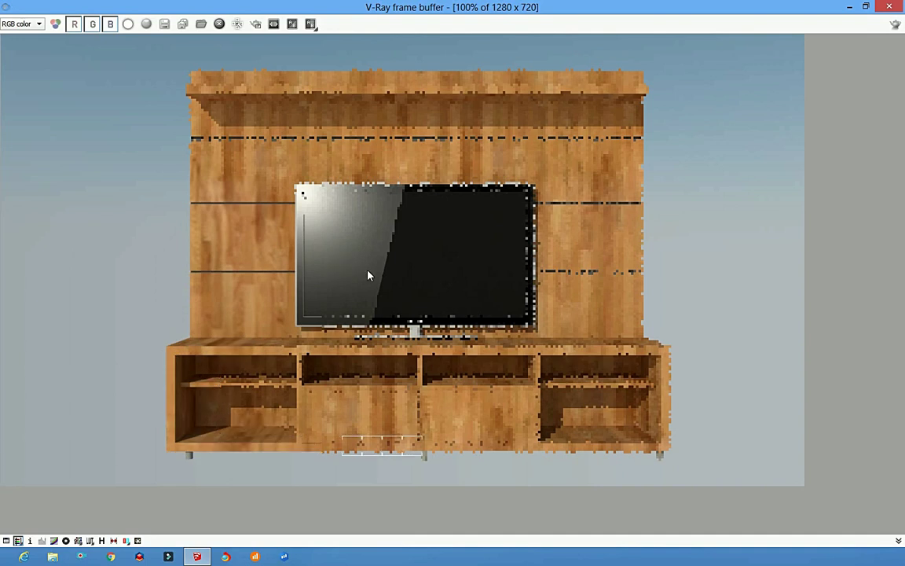
{"action": "left_click", "coordinate": [196, 556]}
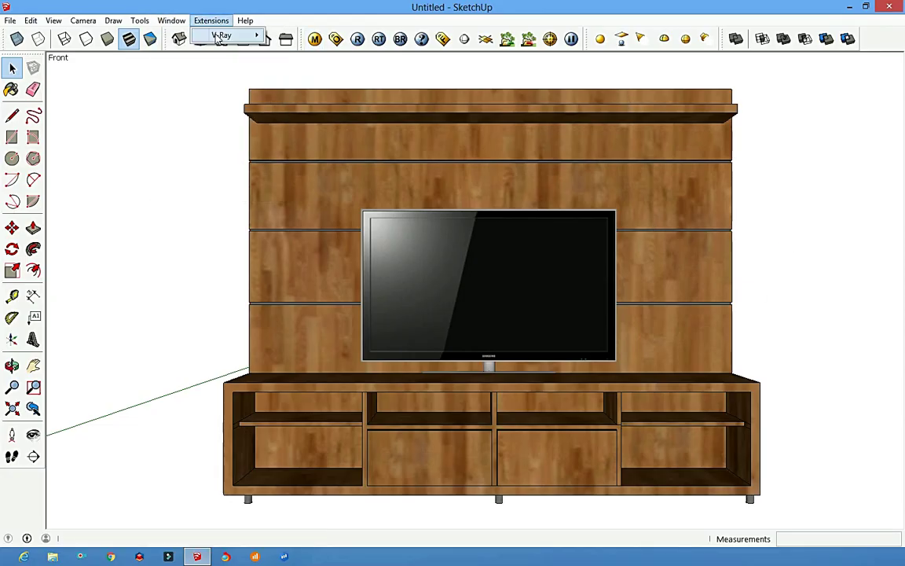
Reopen the Default Tray and collapse Materials to give Components more room
{"action": "left_click", "coordinate": [306, 34]}
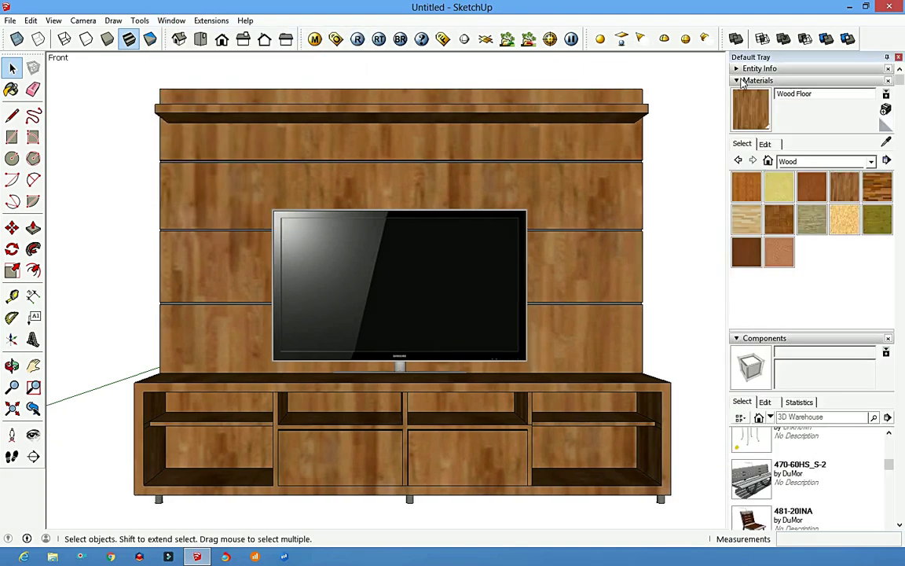
{"action": "left_click", "coordinate": [743, 80]}
{"action": "scroll", "coordinate": [844, 294], "scroll_direction": "down", "scroll_amount": 5}
{"action": "scroll", "coordinate": [844, 295], "scroll_direction": "down", "scroll_amount": 5}
{"action": "scroll", "coordinate": [846, 296], "scroll_direction": "down", "scroll_amount": 5}
{"action": "scroll", "coordinate": [846, 297], "scroll_direction": "down", "scroll_amount": 3}
{"action": "scroll", "coordinate": [846, 296], "scroll_direction": "up", "scroll_amount": 5}
{"action": "scroll", "coordinate": [846, 296], "scroll_direction": "up", "scroll_amount": 3}
{"action": "scroll", "coordinate": [845, 296], "scroll_direction": "up", "scroll_amount": 2}
{"action": "scroll", "coordinate": [846, 297], "scroll_direction": "up", "scroll_amount": 5}
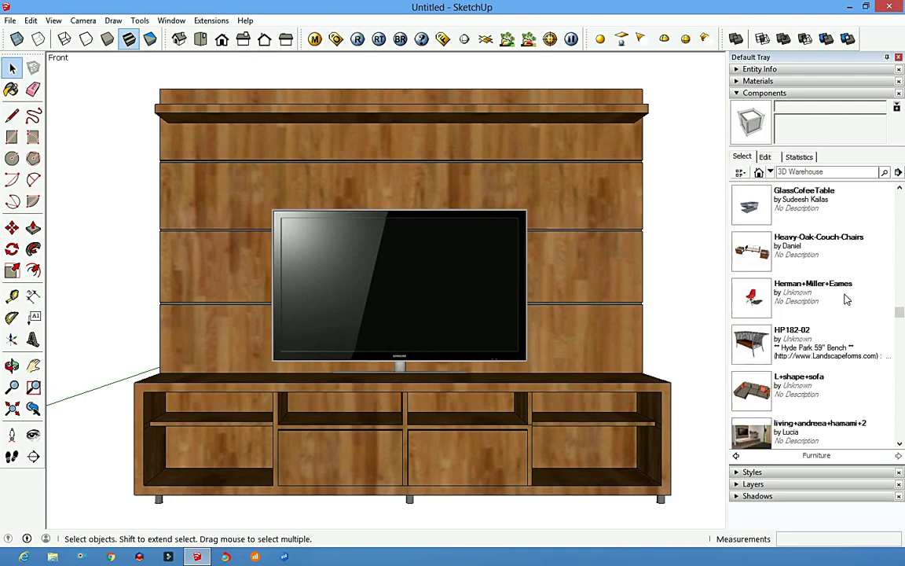
{"action": "scroll", "coordinate": [846, 297], "scroll_direction": "up", "scroll_amount": 5}
{"action": "scroll", "coordinate": [846, 298], "scroll_direction": "up", "scroll_amount": 5}
{"action": "scroll", "coordinate": [846, 298], "scroll_direction": "up", "scroll_amount": 3}
{"action": "scroll", "coordinate": [846, 297], "scroll_direction": "up", "scroll_amount": 5}
{"action": "scroll", "coordinate": [846, 298], "scroll_direction": "up", "scroll_amount": 5}
Load the Trees component collection from the 3D model of Sketchup folder
{"action": "left_click", "coordinate": [896, 178]}
{"action": "left_click", "coordinate": [816, 188]}
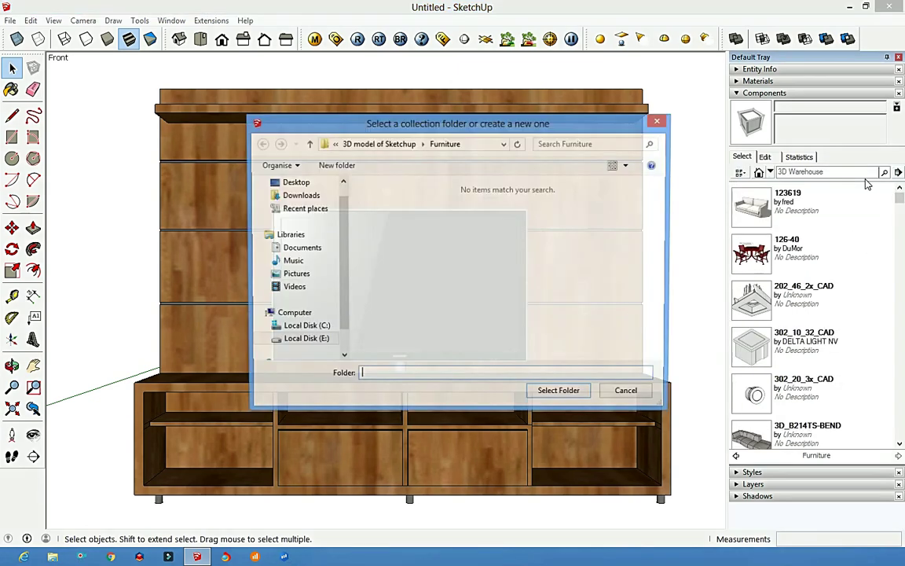
{"action": "key", "text": "BackSpace"}
{"action": "left_click", "coordinate": [381, 267]}
{"action": "left_click", "coordinate": [560, 393]}
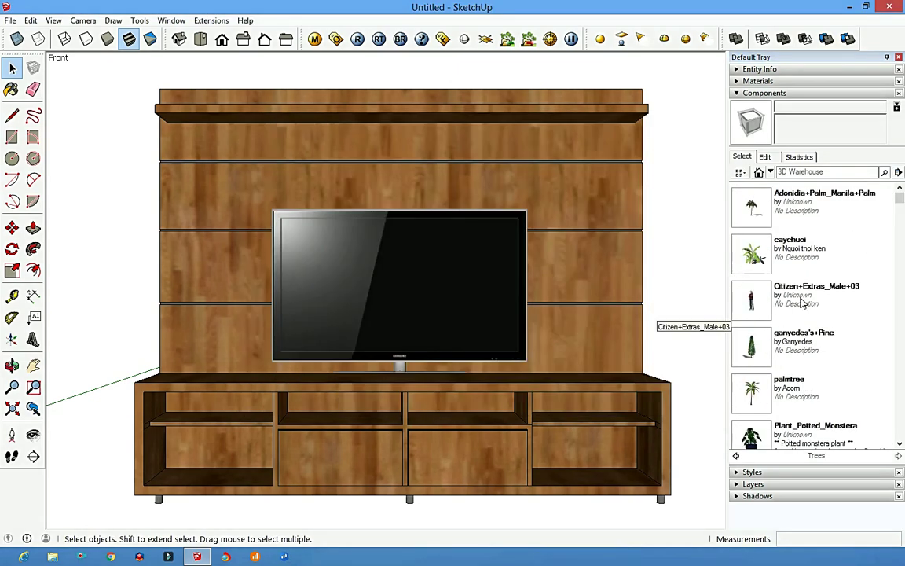
{"action": "scroll", "coordinate": [762, 345], "scroll_direction": "down", "scroll_amount": 3}
{"action": "scroll", "coordinate": [761, 346], "scroll_direction": "down", "scroll_amount": 3}
{"action": "scroll", "coordinate": [762, 345], "scroll_direction": "down", "scroll_amount": 2}
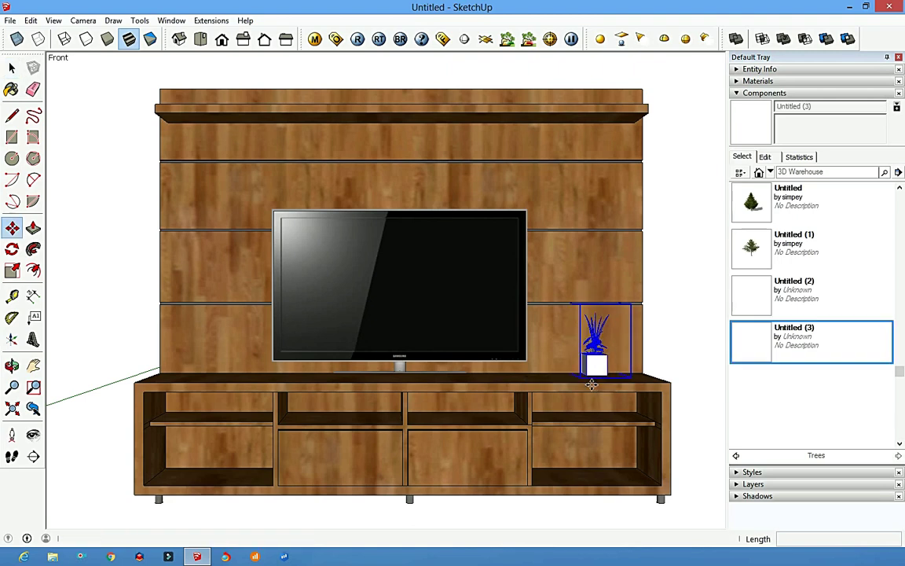
{"action": "mouse_move", "coordinate": [631, 360]}
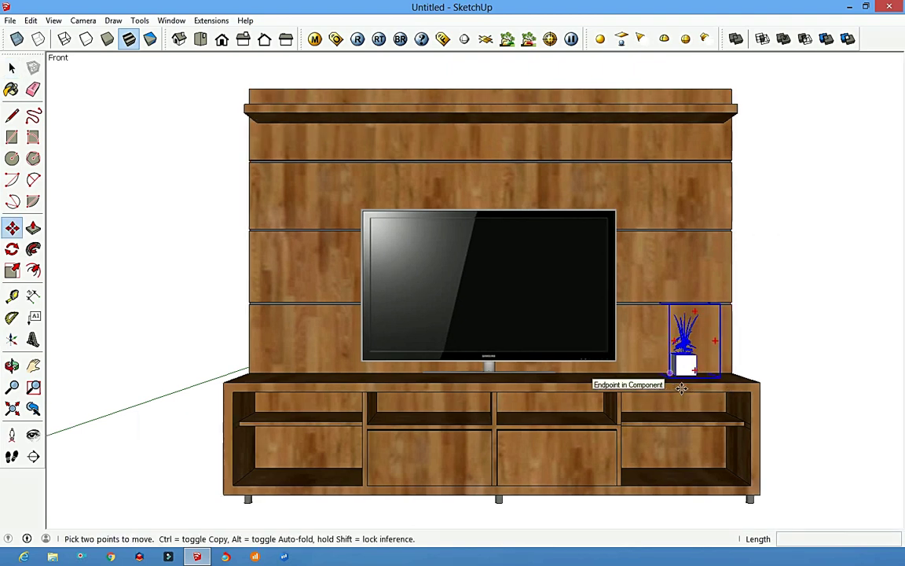
Place a copy of the potted plant at the left end of the cabinet top
{"action": "mouse_move", "coordinate": [681, 388]}
{"action": "middle_mouse_down"}
{"action": "mouse_move", "coordinate": [508, 423]}
{"action": "mouse_move", "coordinate": [611, 409]}
{"action": "middle_mouse_up"}
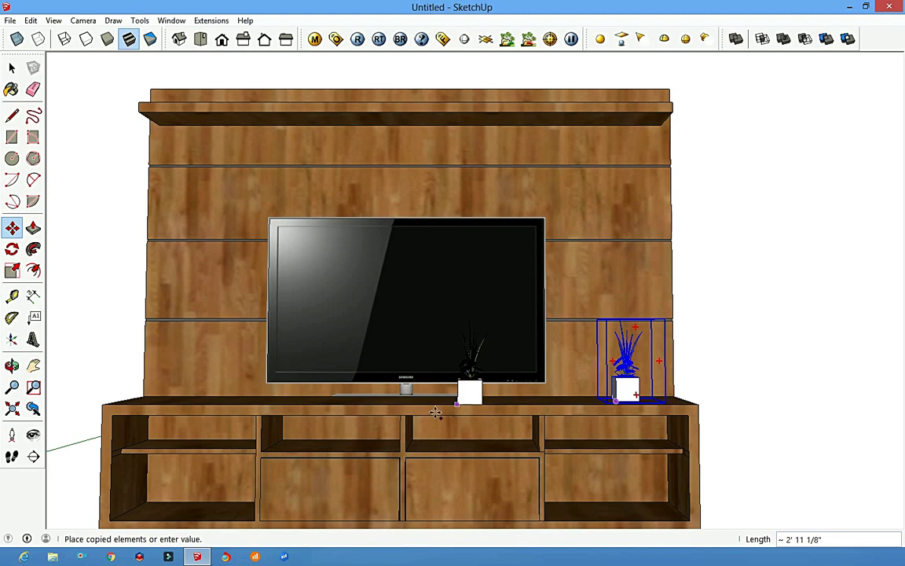
{"action": "scroll", "coordinate": [186, 410], "scroll_direction": "up", "scroll_amount": 3}
{"action": "left_click", "coordinate": [186, 410]}
{"action": "scroll", "coordinate": [186, 411], "scroll_direction": "down", "scroll_amount": 5}
{"action": "key", "text": "space"}
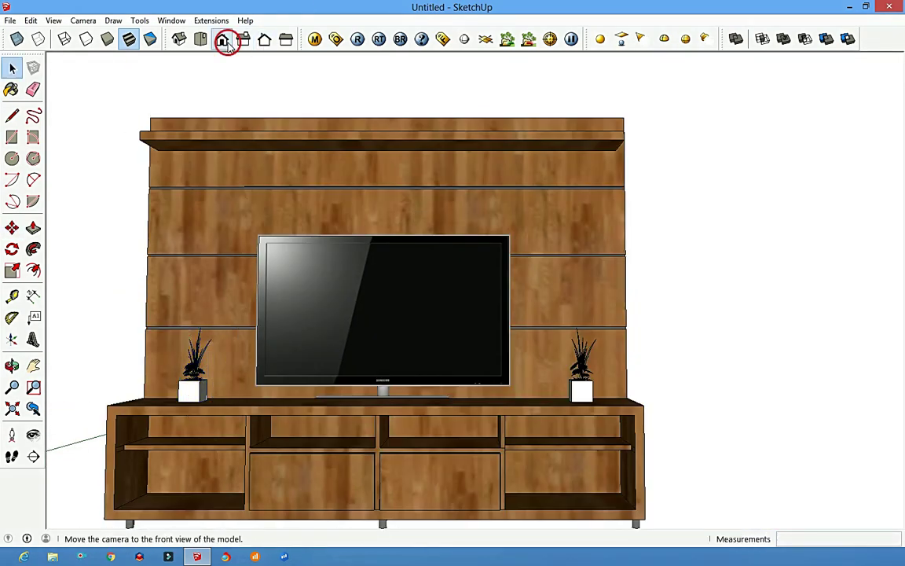
Check the plants from a perspective angle, then settle on the Front view
{"action": "left_click", "coordinate": [224, 41]}
{"action": "mouse_move", "coordinate": [530, 313]}
{"action": "middle_mouse_down"}
{"action": "mouse_move", "coordinate": [664, 371]}
{"action": "mouse_move", "coordinate": [720, 340]}
{"action": "middle_mouse_up"}
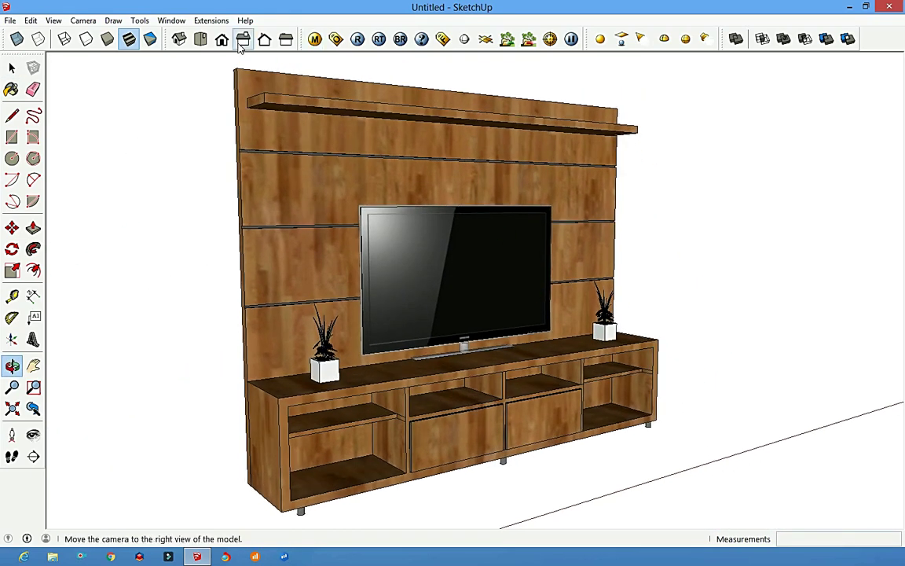
{"action": "left_click", "coordinate": [221, 39]}
{"action": "scroll", "coordinate": [182, 219], "scroll_direction": "down", "scroll_amount": 2}
{"action": "scroll", "coordinate": [181, 218], "scroll_direction": "up", "scroll_amount": 2}
{"action": "scroll", "coordinate": [728, 262], "scroll_direction": "down", "scroll_amount": 1}
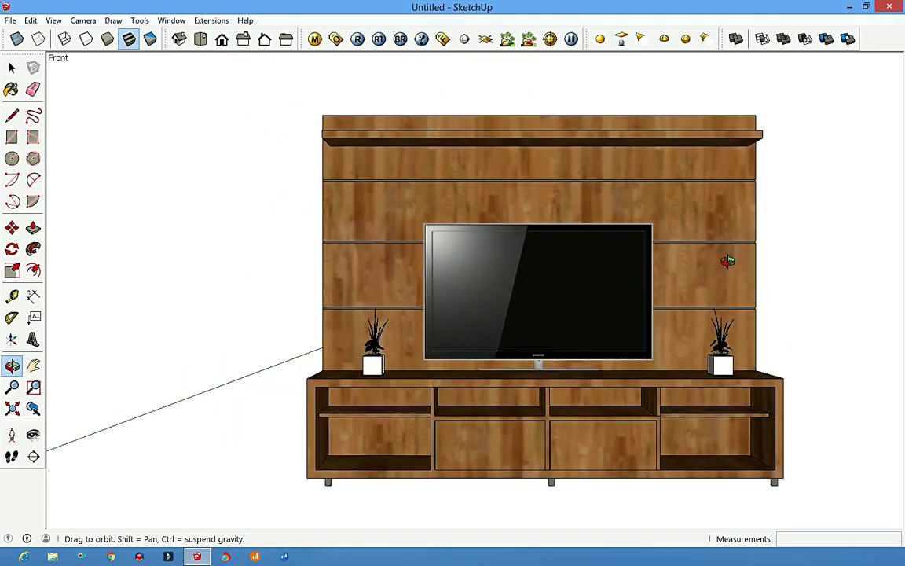
{"action": "scroll", "coordinate": [727, 262], "scroll_direction": "up", "scroll_amount": 1}
{"action": "scroll", "coordinate": [517, 169], "scroll_direction": "down", "scroll_amount": 1}
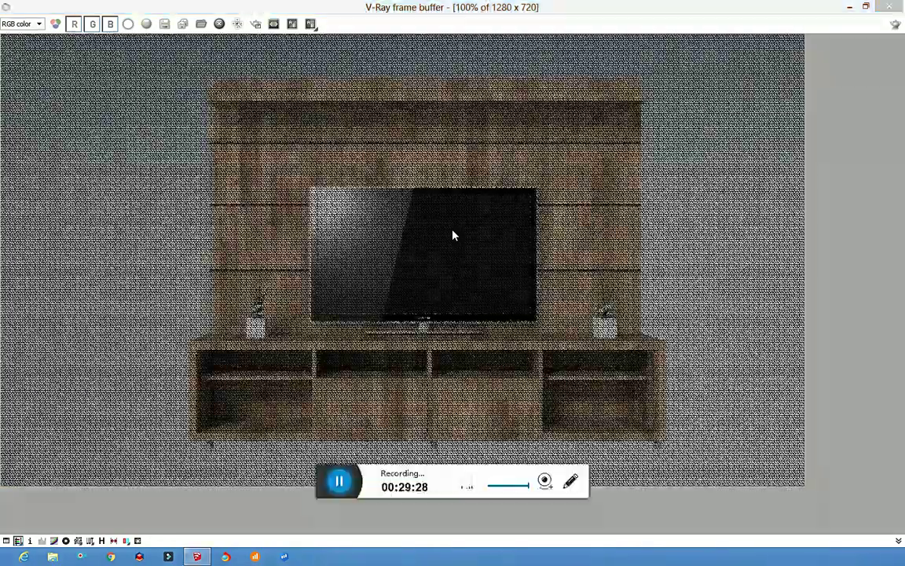
Restore the V-Ray render window to its smaller size
{"action": "scroll", "coordinate": [452, 235], "scroll_direction": "down", "scroll_amount": 1}
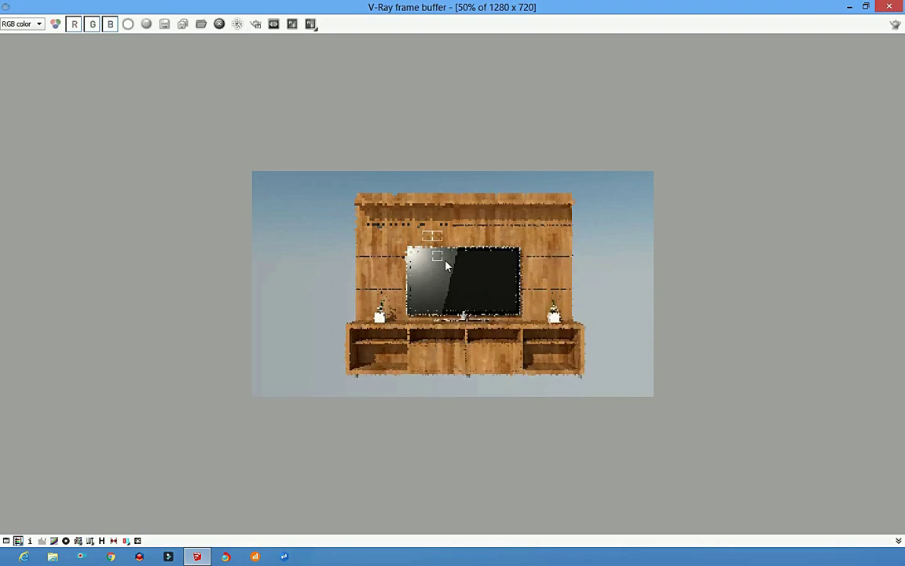
{"action": "scroll", "coordinate": [445, 265], "scroll_direction": "up", "scroll_amount": 1}
{"action": "left_click", "coordinate": [858, 6]}
{"action": "scroll", "coordinate": [463, 224], "scroll_direction": "down", "scroll_amount": 2}
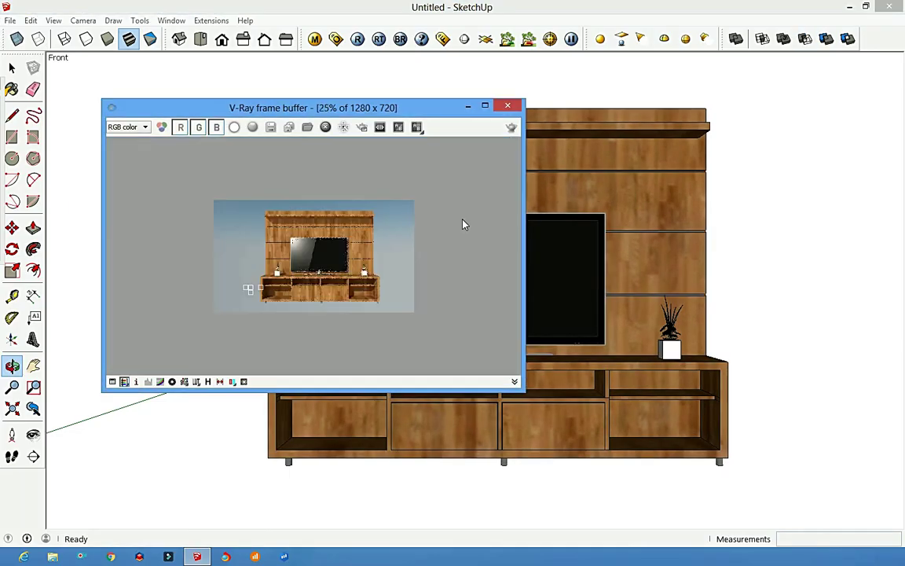
{"action": "scroll", "coordinate": [460, 225], "scroll_direction": "up", "scroll_amount": 1}
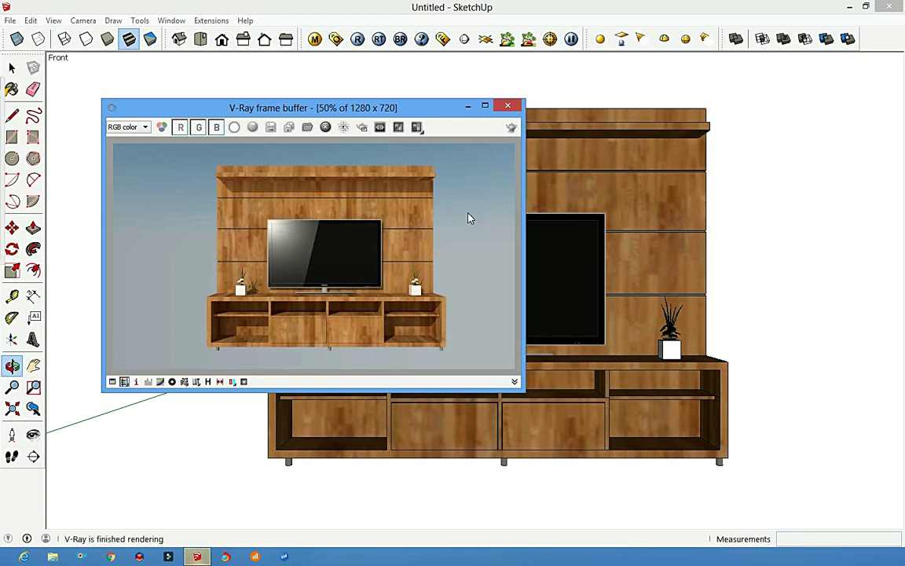
Save the final wooden-unit render with plants as JPEG named TV Desk2
{"action": "left_click", "coordinate": [270, 126]}
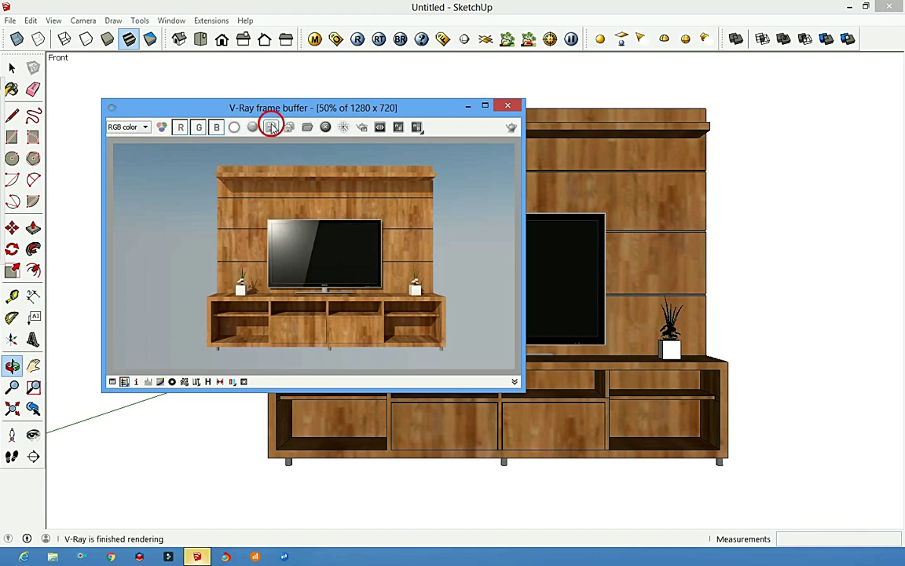
{"action": "type", "text": "T"}
{"action": "type", "text": "k2"}
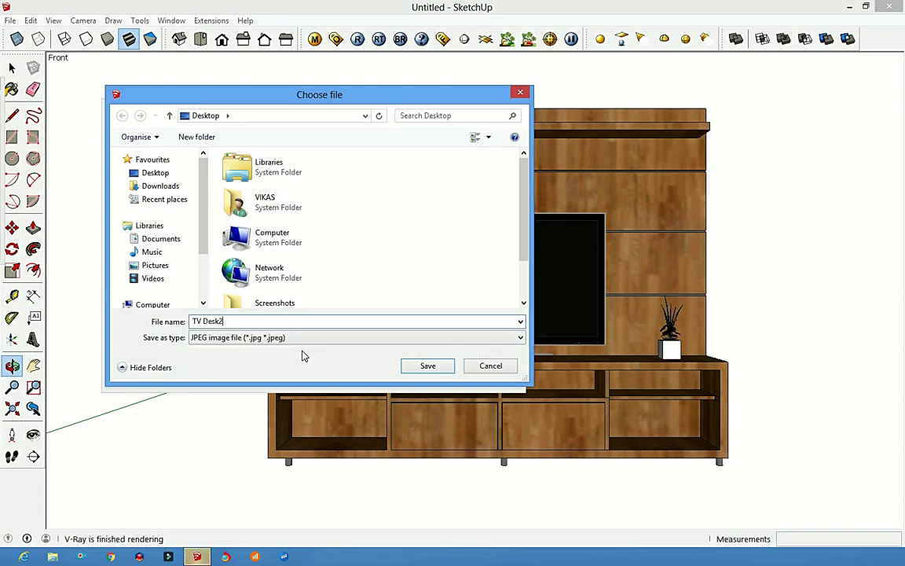
{"action": "left_click", "coordinate": [426, 365]}
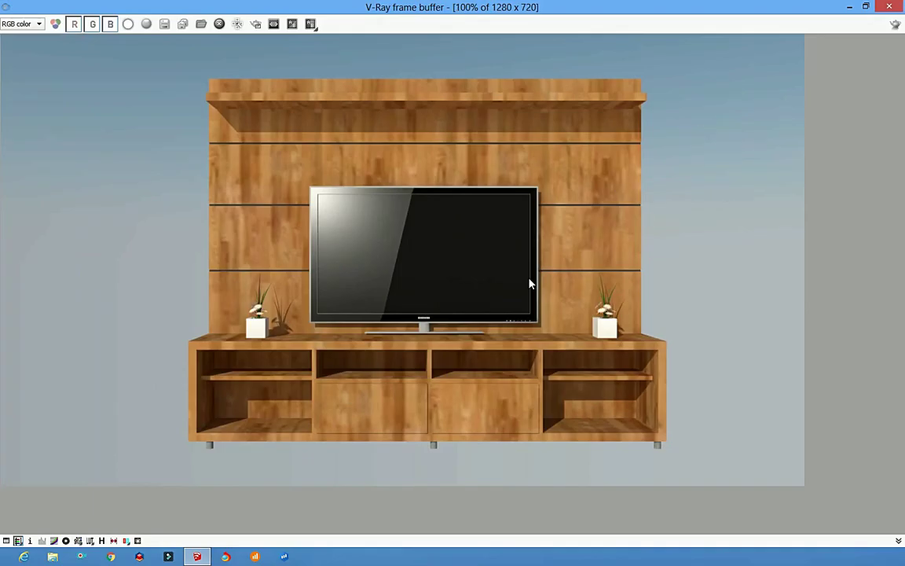